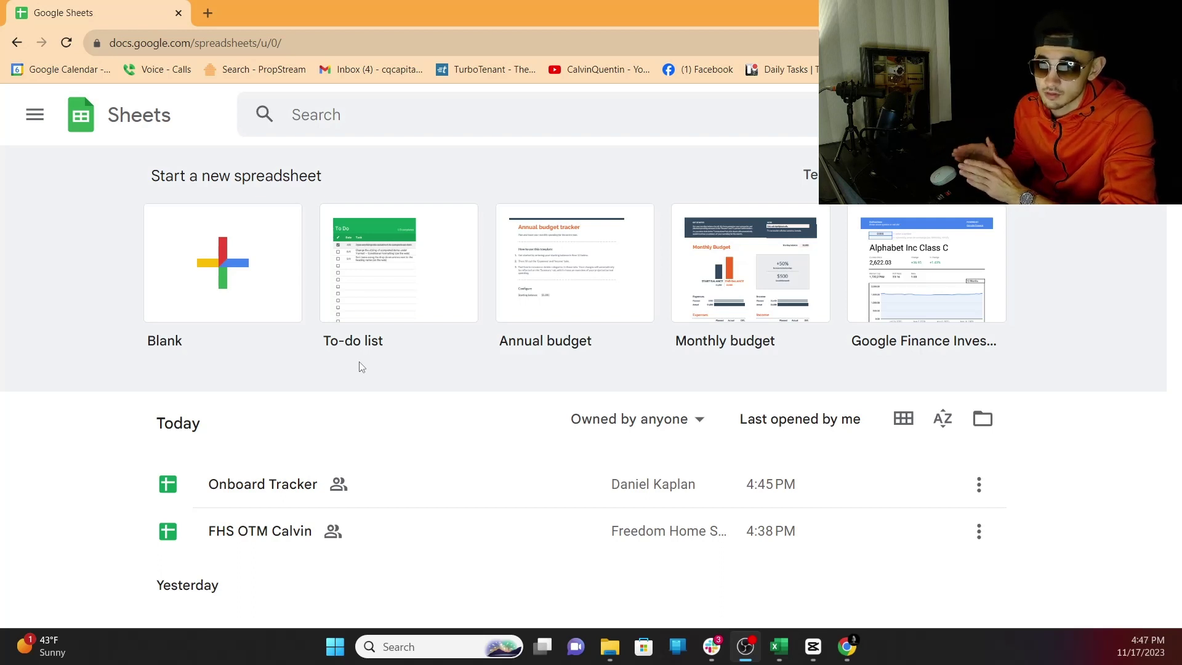
# - Create a blank spreadsheet and enter headers 11/17/2023, Address and Status in A1–C1
pyautogui.click(201, 284)
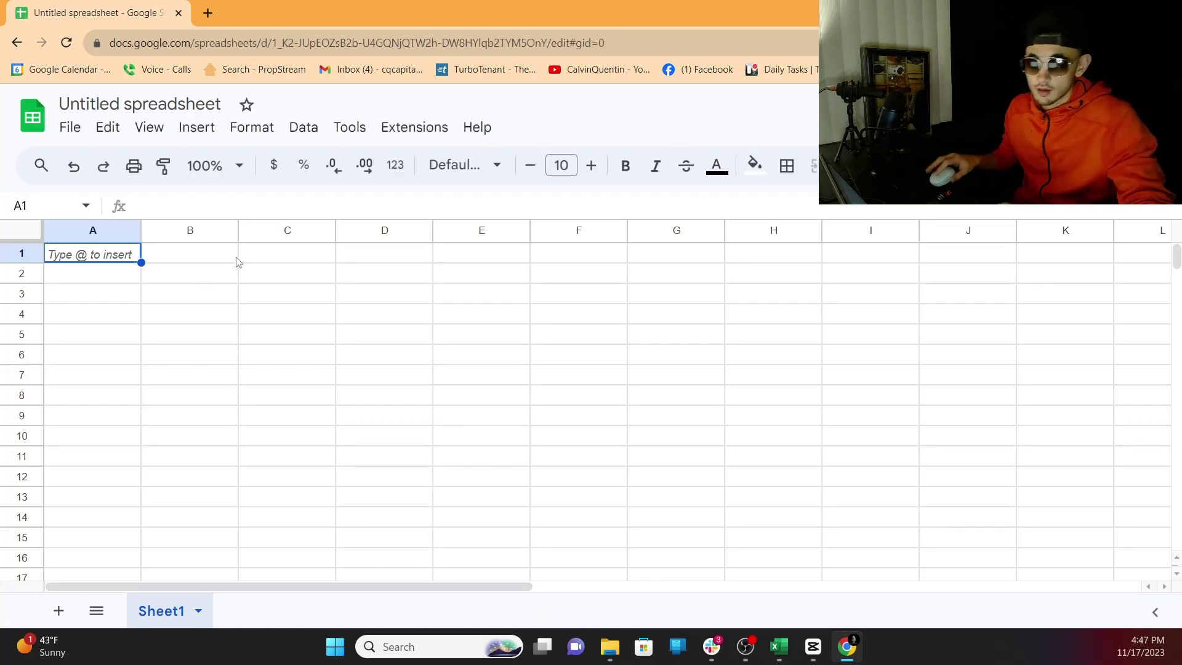
pyautogui.doubleClick(115, 249)
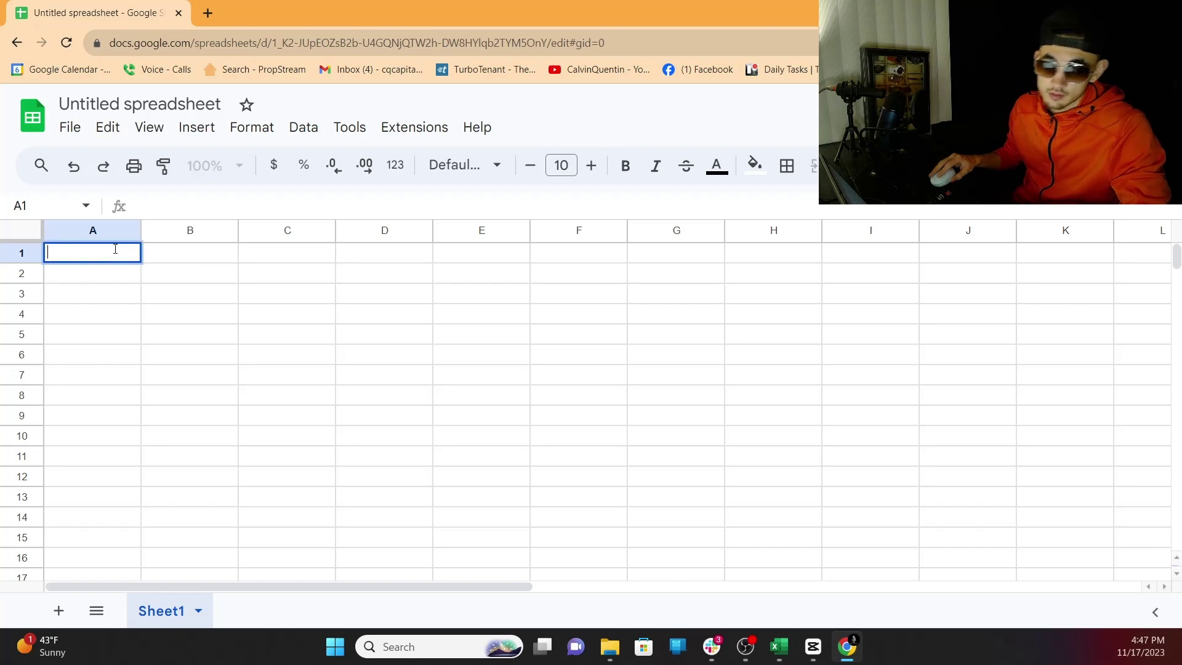
pyautogui.write('1')
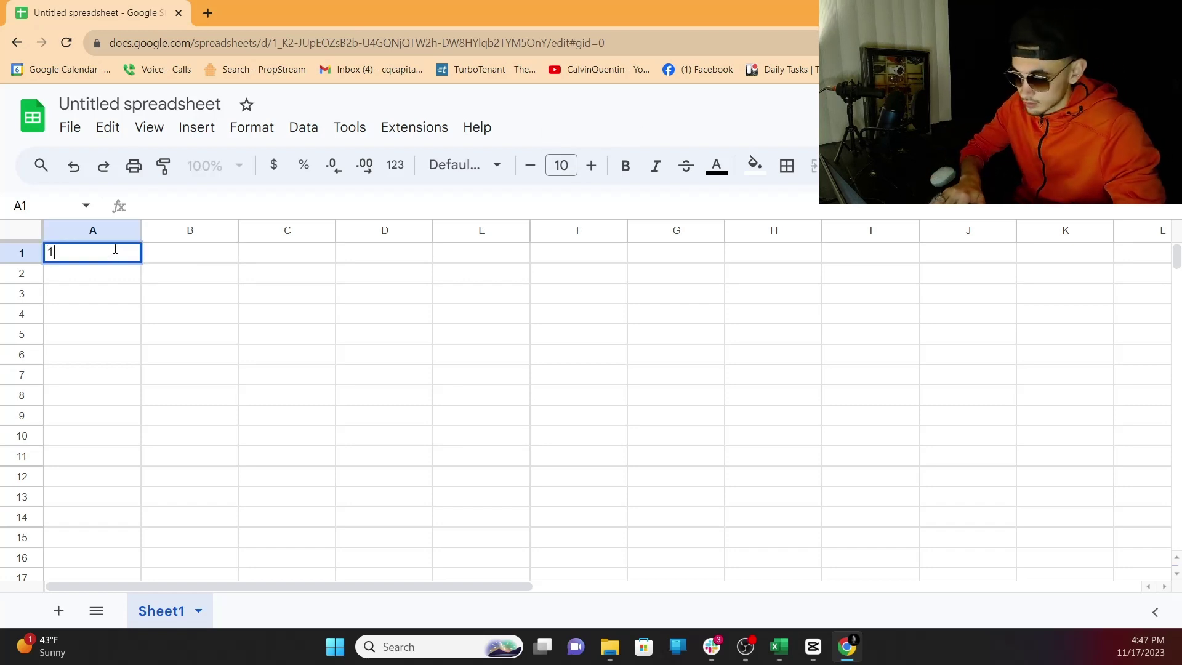
pyautogui.write('1/17')
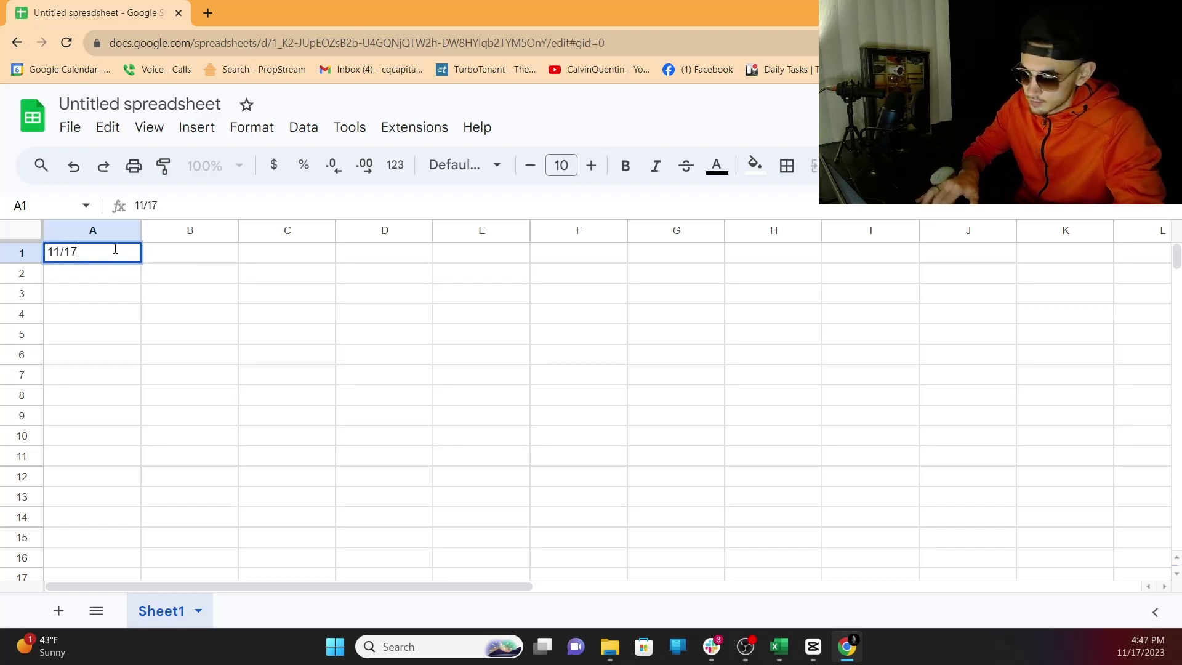
pyautogui.write('/2023')
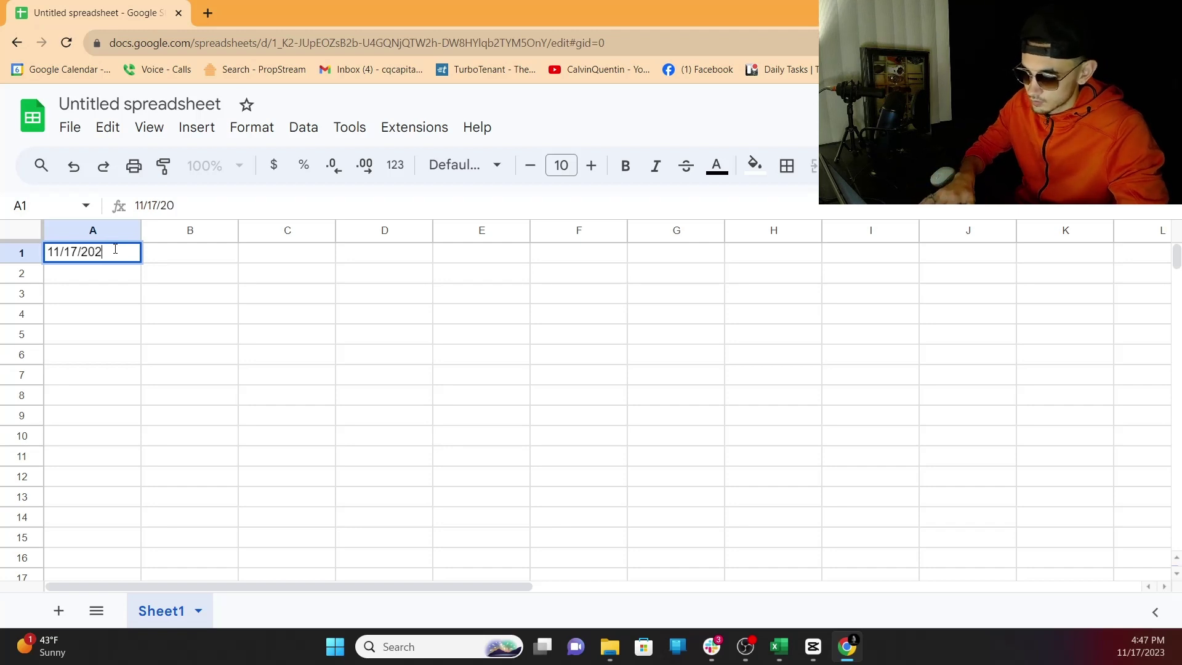
pyautogui.click(184, 247)
pyautogui.write('Address')
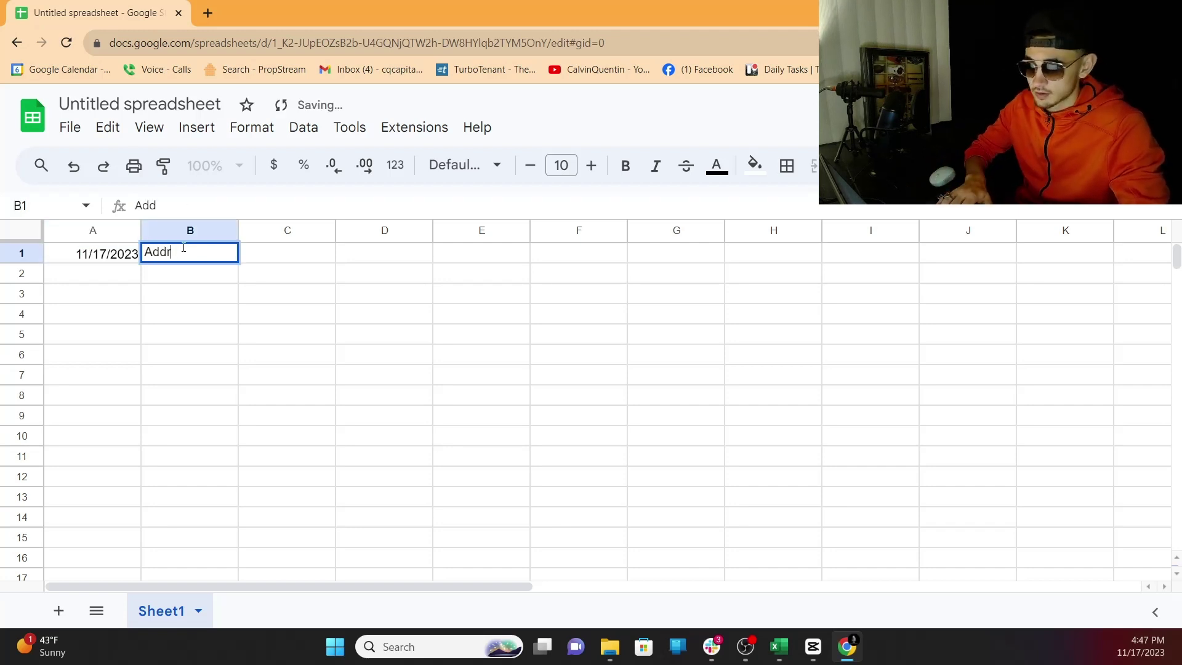
pyautogui.doubleClick(290, 254)
pyautogui.write('Status')
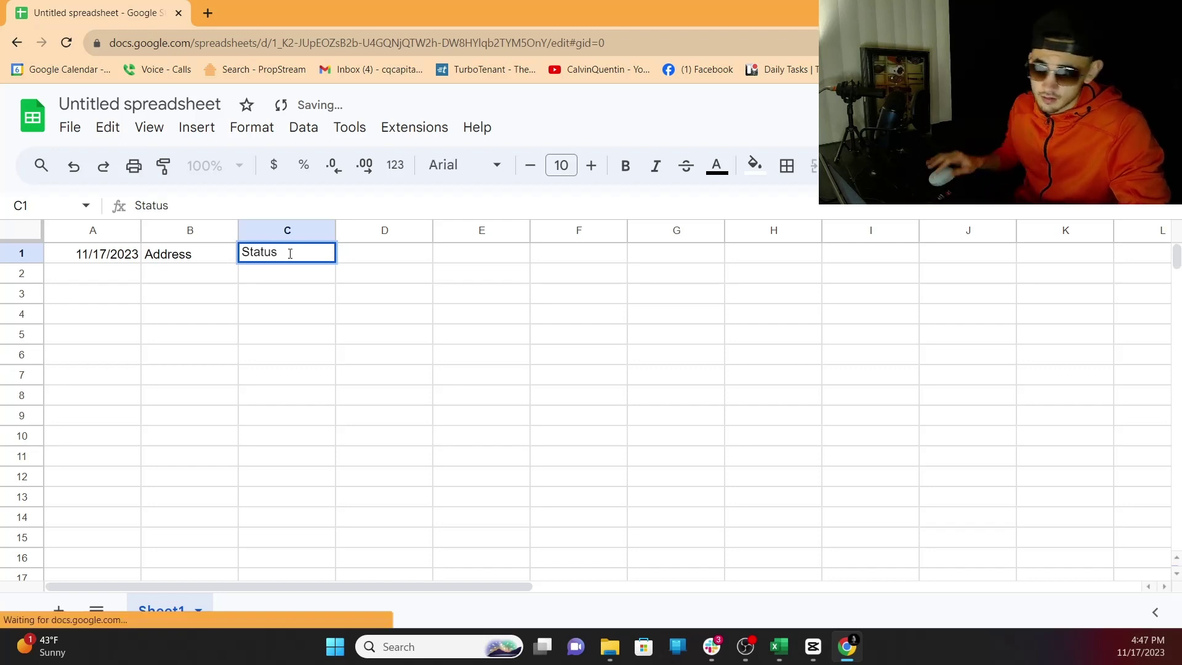
# - Try the status texts 'follow' and 'hot lead' in C2, erasing each
pyautogui.doubleClick(314, 272)
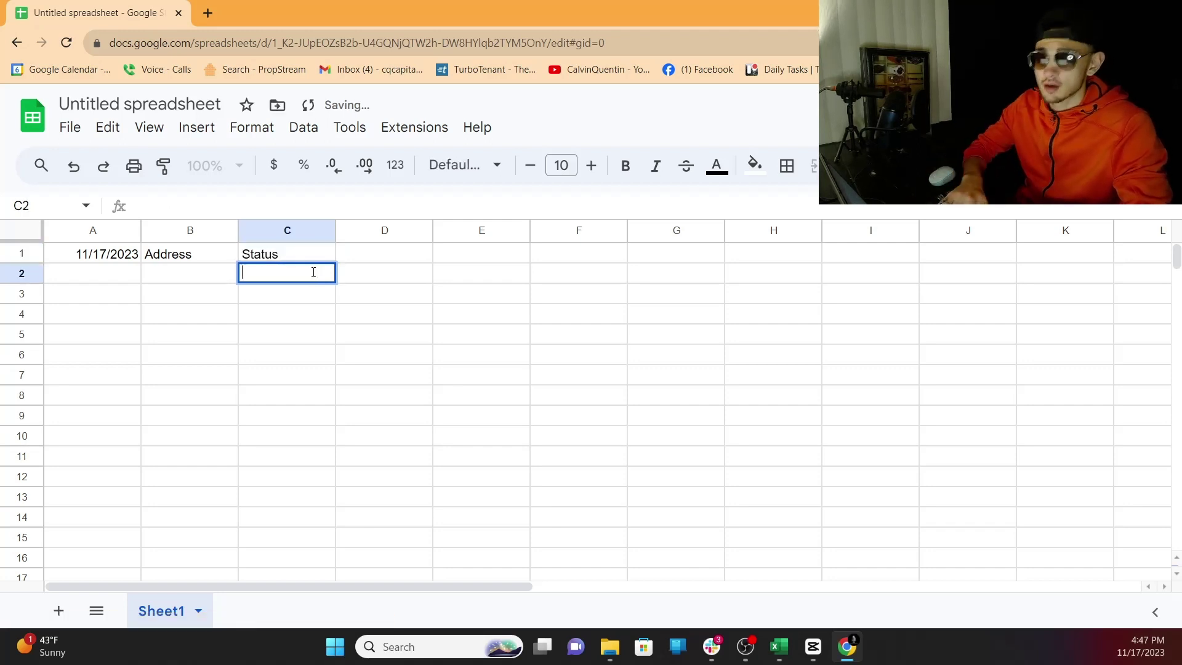
pyautogui.write('follow')
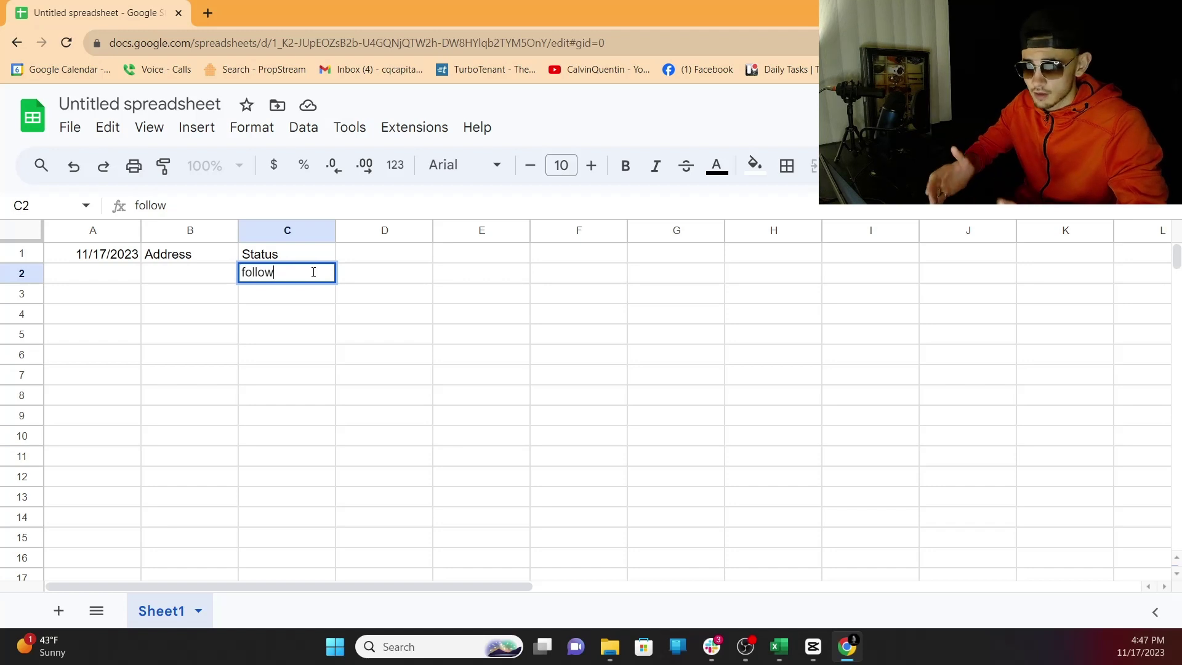
pyautogui.press('BackSpace')
pyautogui.press('BackSpace')
pyautogui.press('BackSpace')
pyautogui.press('BackSpace')
pyautogui.press('BackSpace')
pyautogui.press('BackSpace')
pyautogui.write('hot lead')
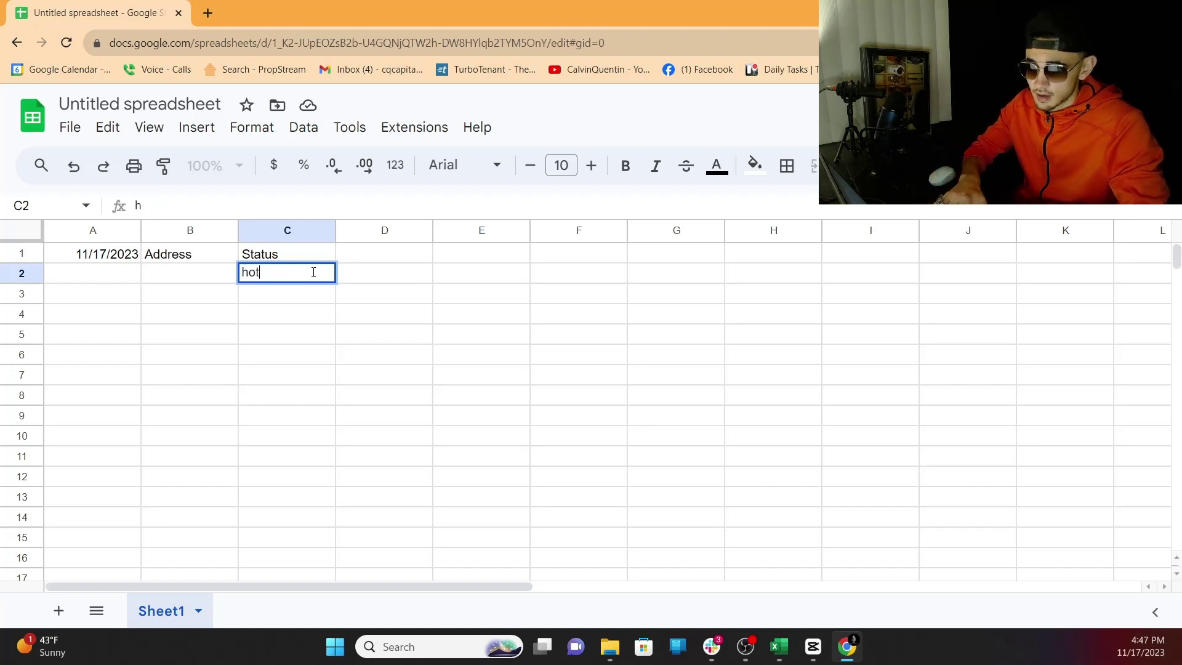
pyautogui.press('BackSpace')
pyautogui.press('BackSpace')
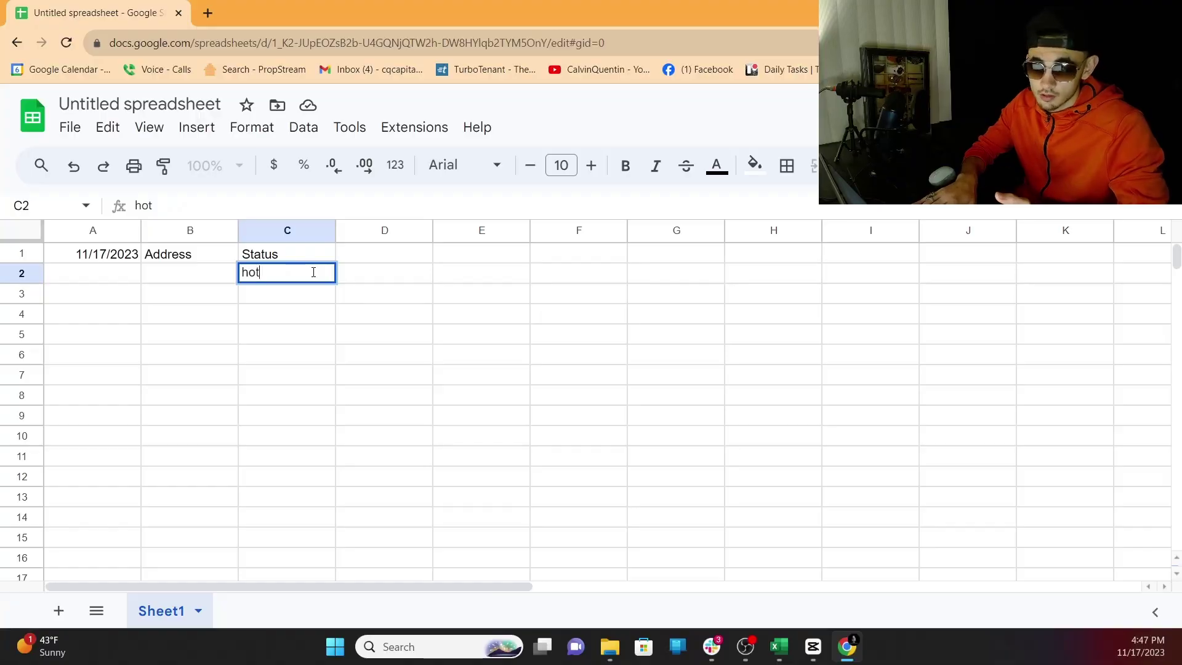
# - Enter sample statuses 'FU 2 weeks' in C2 and 'hot lead' in C3
pyautogui.press('BackSpace')
pyautogui.press('BackSpace')
pyautogui.press('BackSpace')
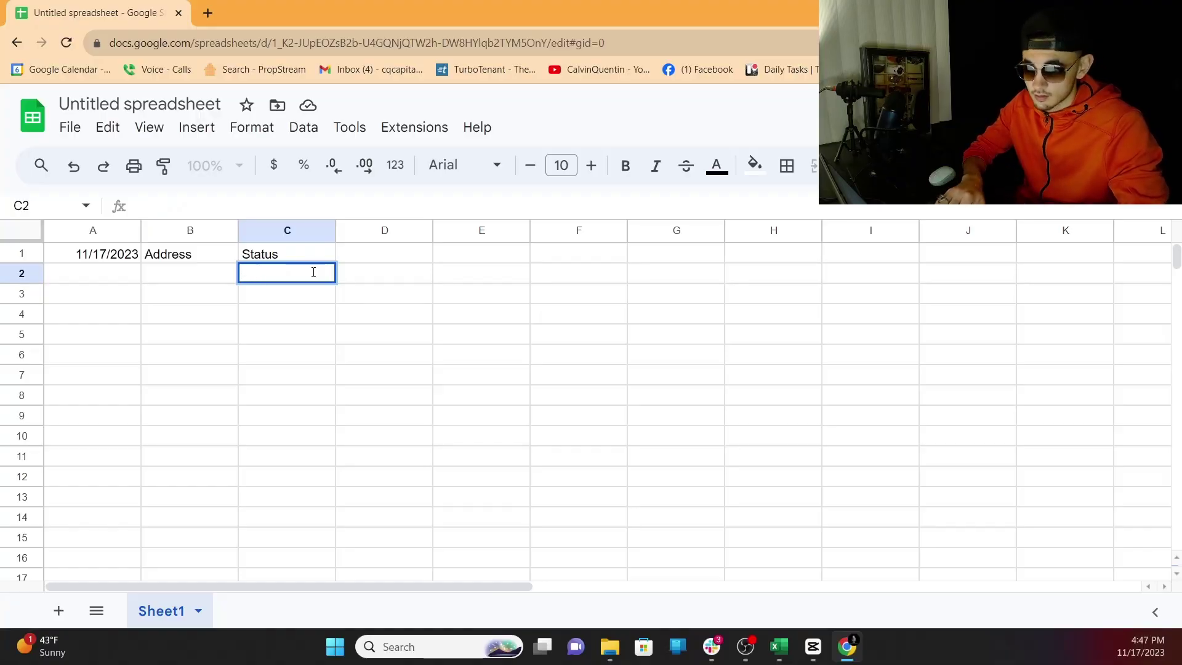
pyautogui.write('cold fa')
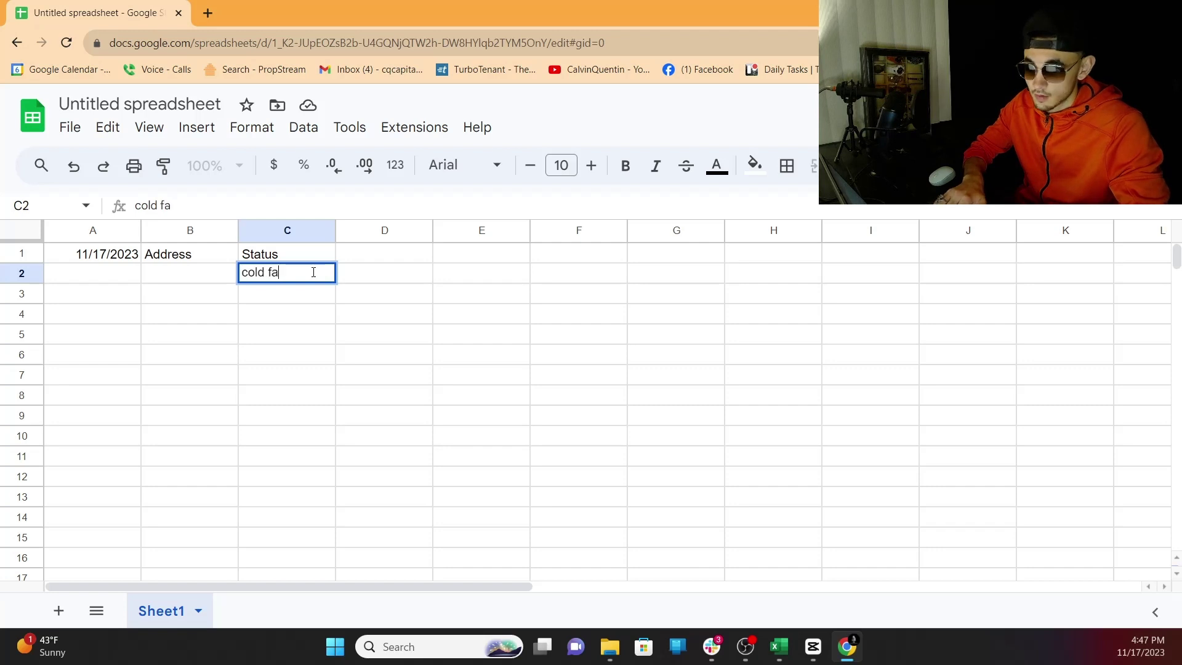
pyautogui.press('BackSpace')
pyautogui.press('BackSpace')
pyautogui.write('FU 2 ')
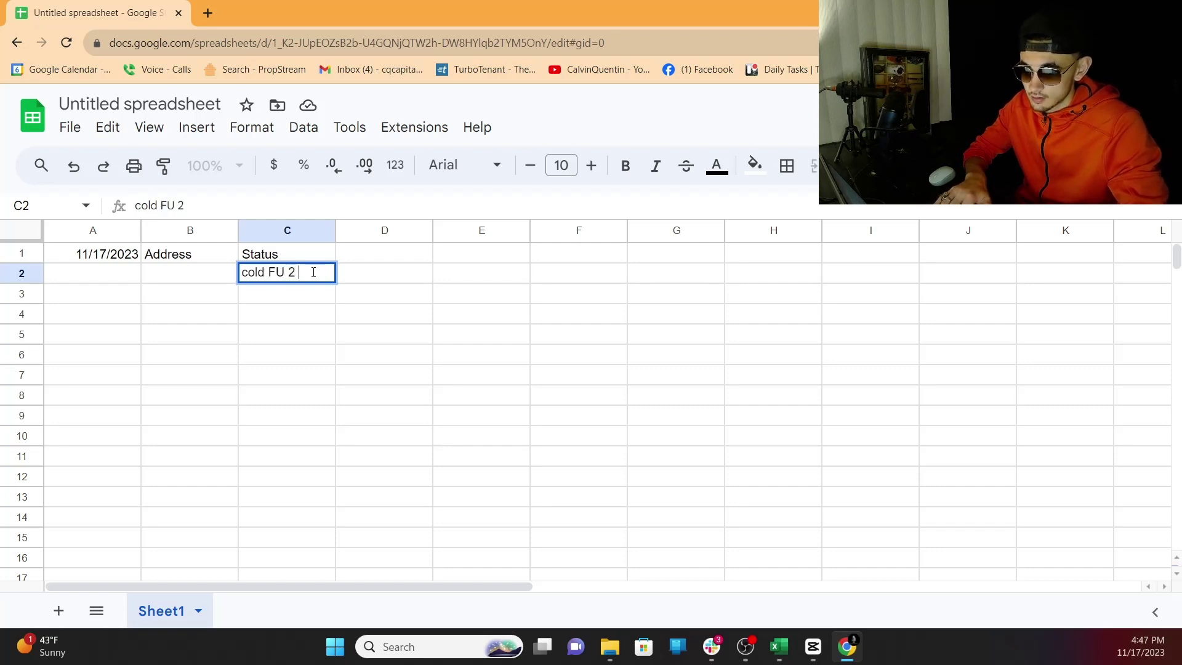
pyautogui.write('weeks')
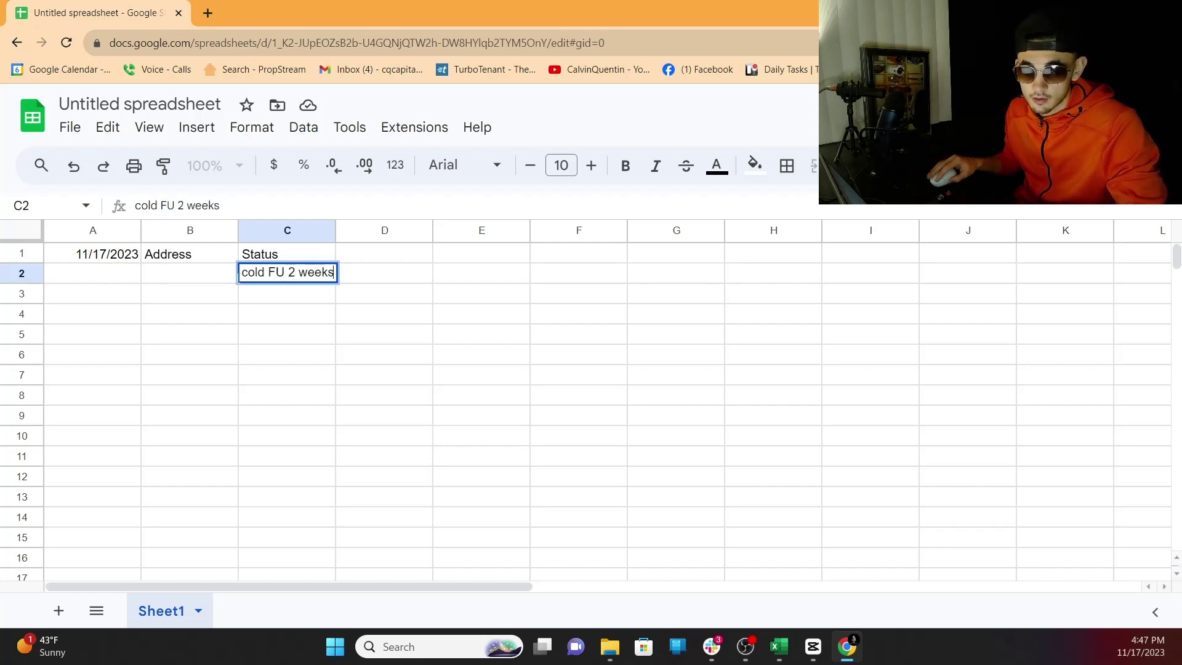
pyautogui.moveTo(185, 273); pyautogui.dragTo(193, 415)
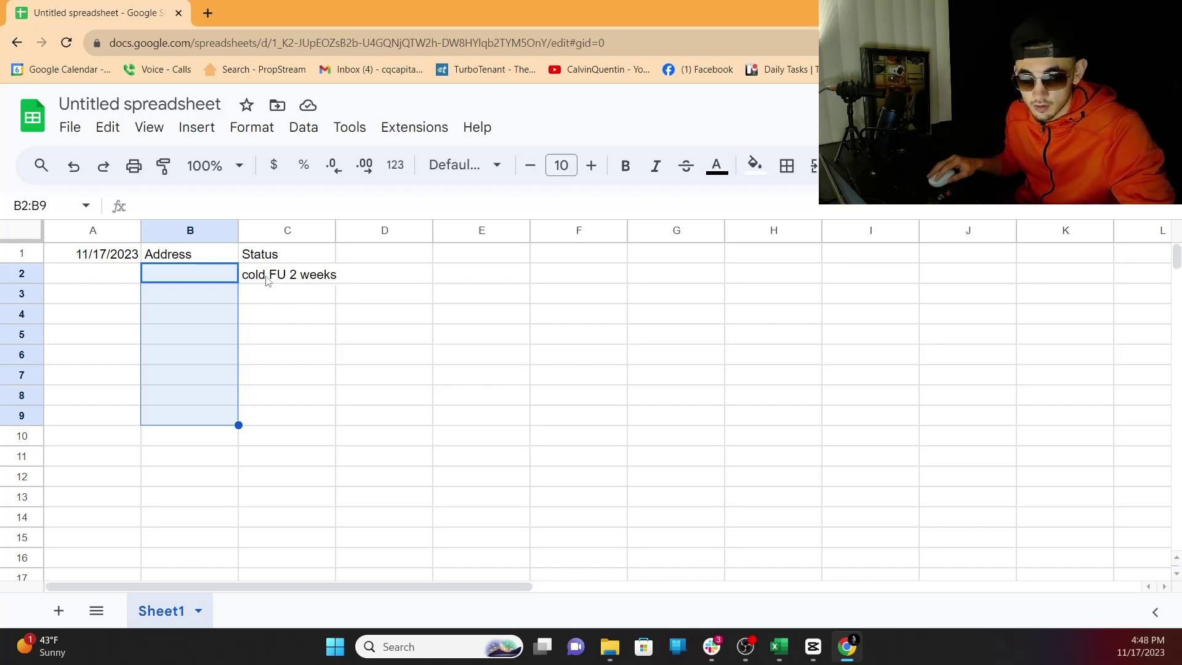
pyautogui.click(256, 293)
pyautogui.doubleClick(292, 295)
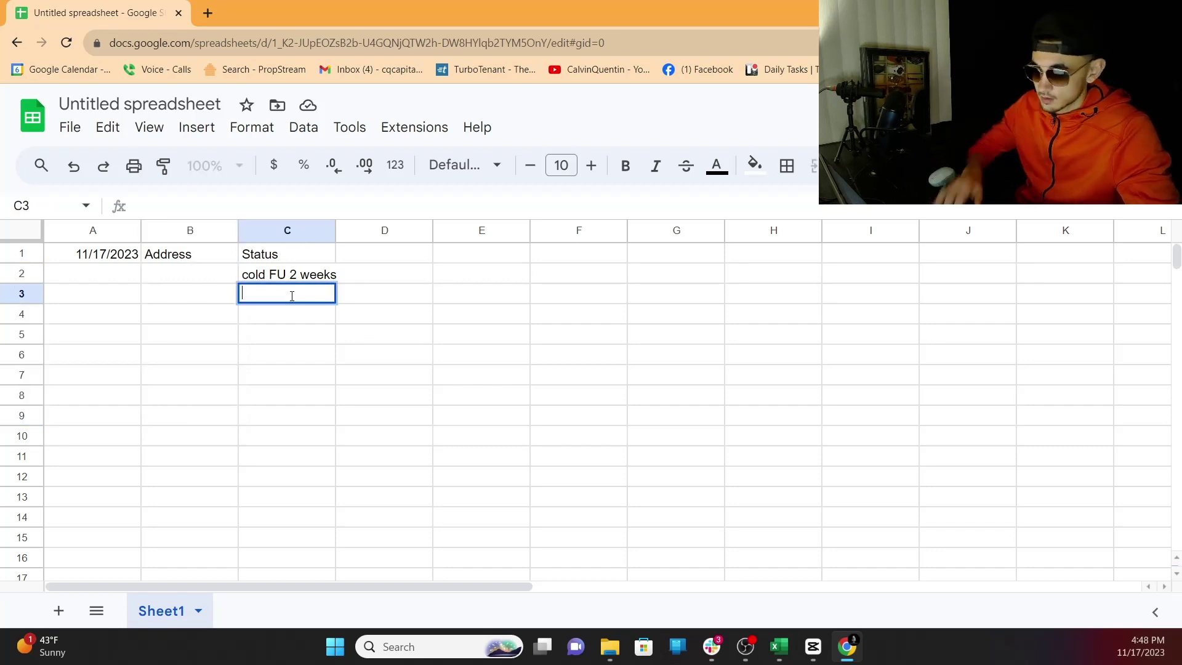
pyautogui.write('hot lead')
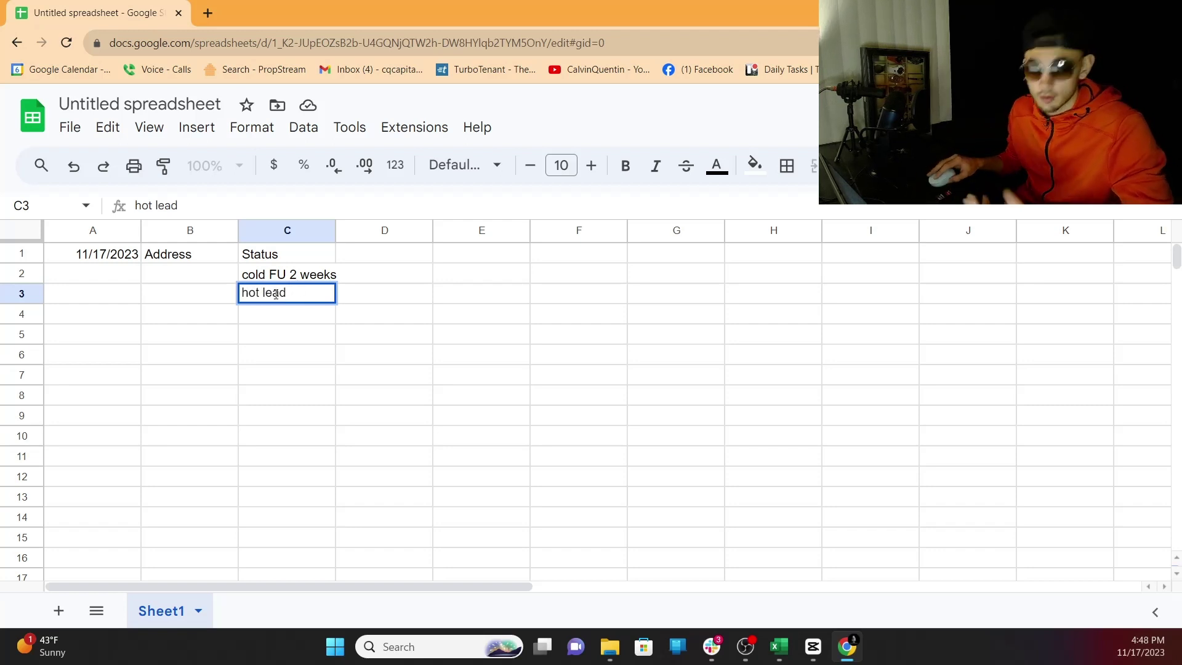
# - Clear the sample statuses in C2:C3 and add the header Notes in D1
pyautogui.moveTo(299, 280); pyautogui.dragTo(289, 294)
pyautogui.press('Delete')
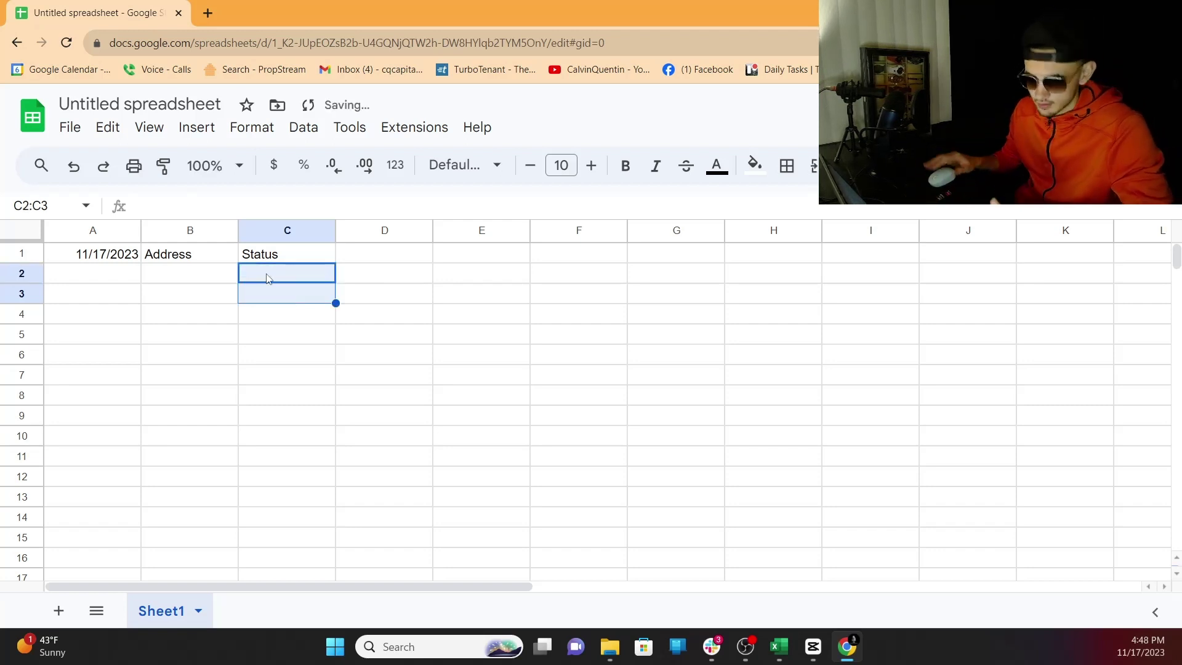
pyautogui.click(406, 256)
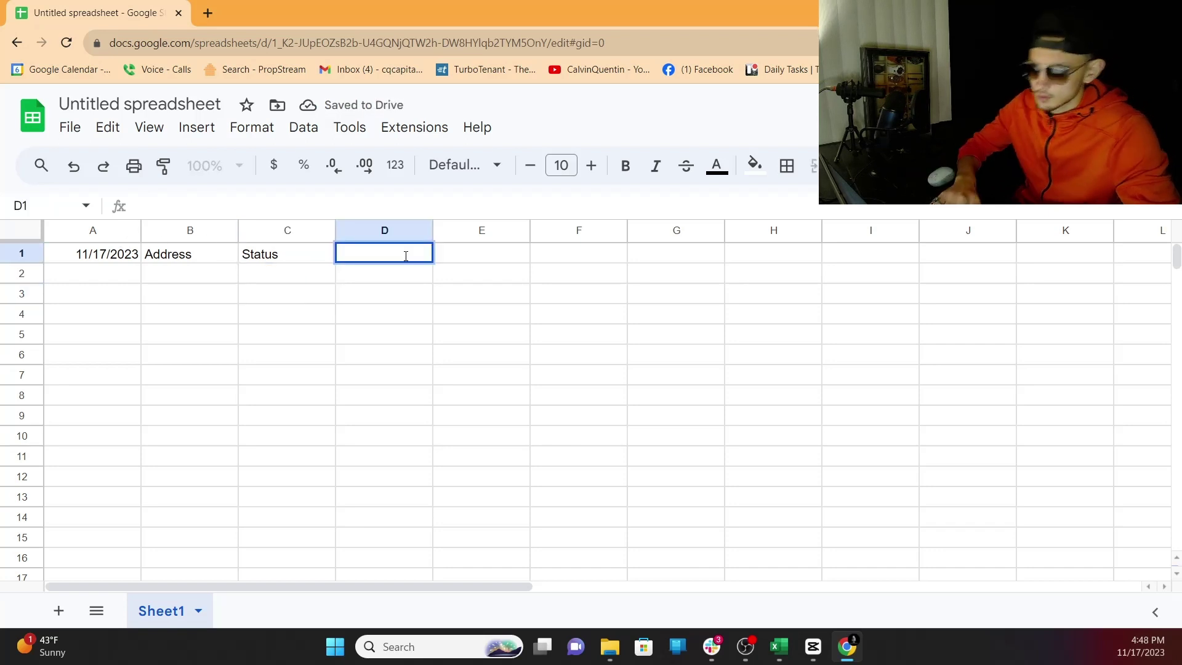
pyautogui.write('Notes')
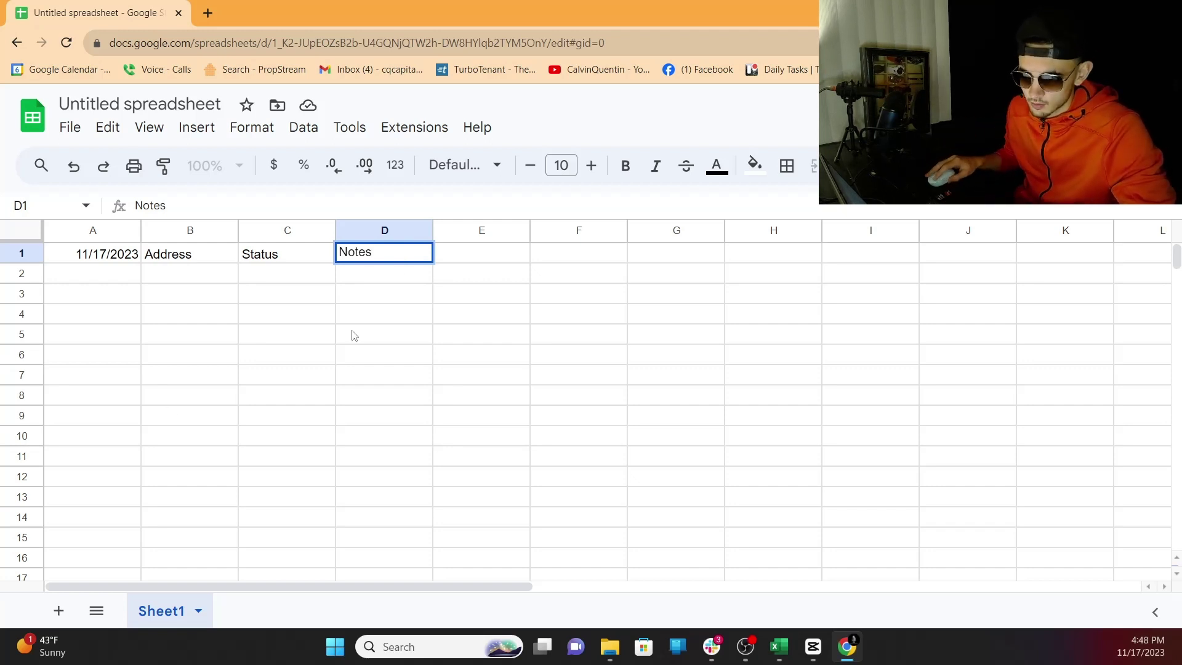
pyautogui.click(369, 330)
pyautogui.click(411, 273)
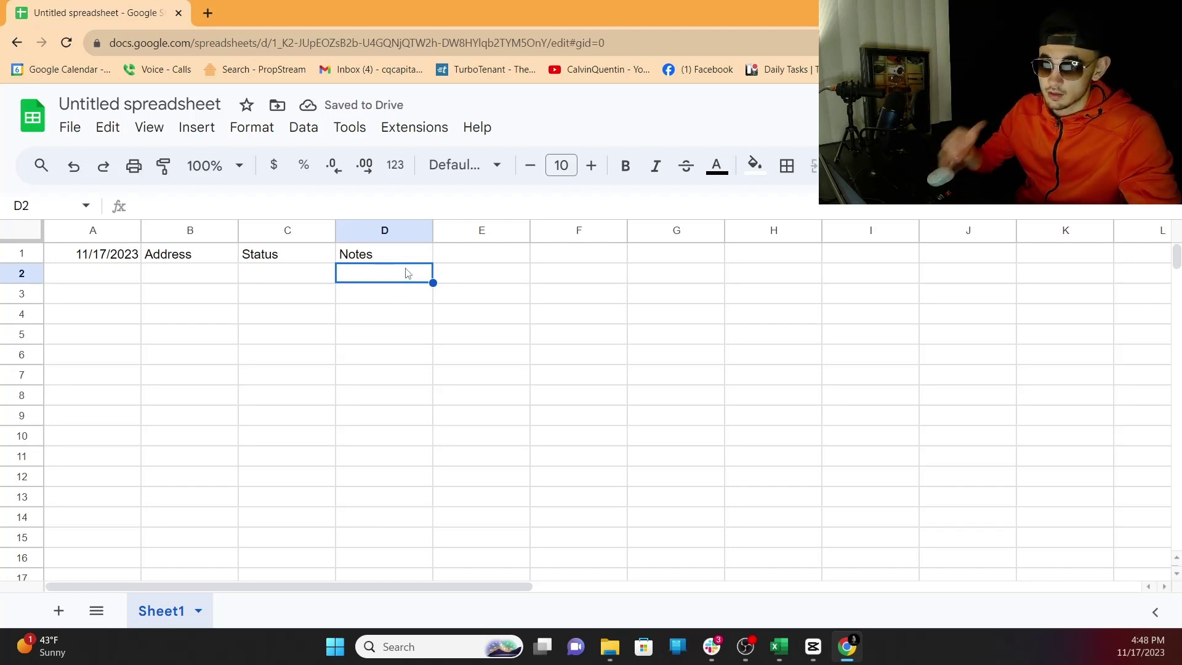
pyautogui.click(367, 313)
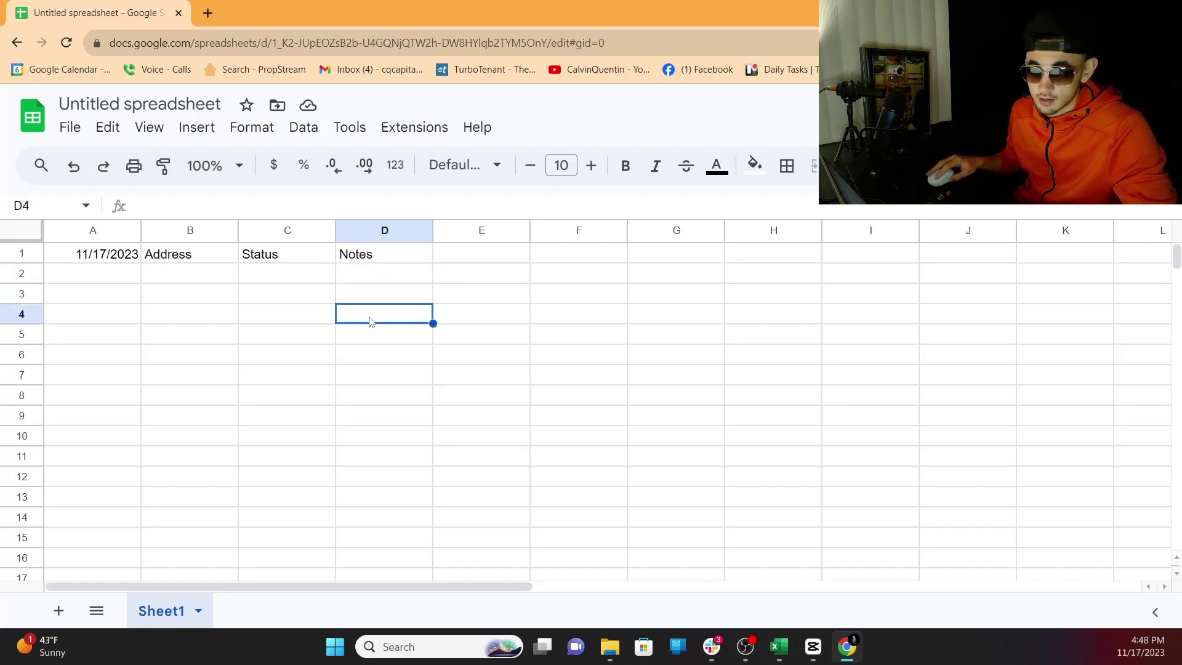
# - Insert a note on D2 reading 'Property conditon:', 'motivation:' and 'Seller has dog'
pyautogui.click(370, 282)
pyautogui.rightClick(371, 282)
pyautogui.click(292, 319)
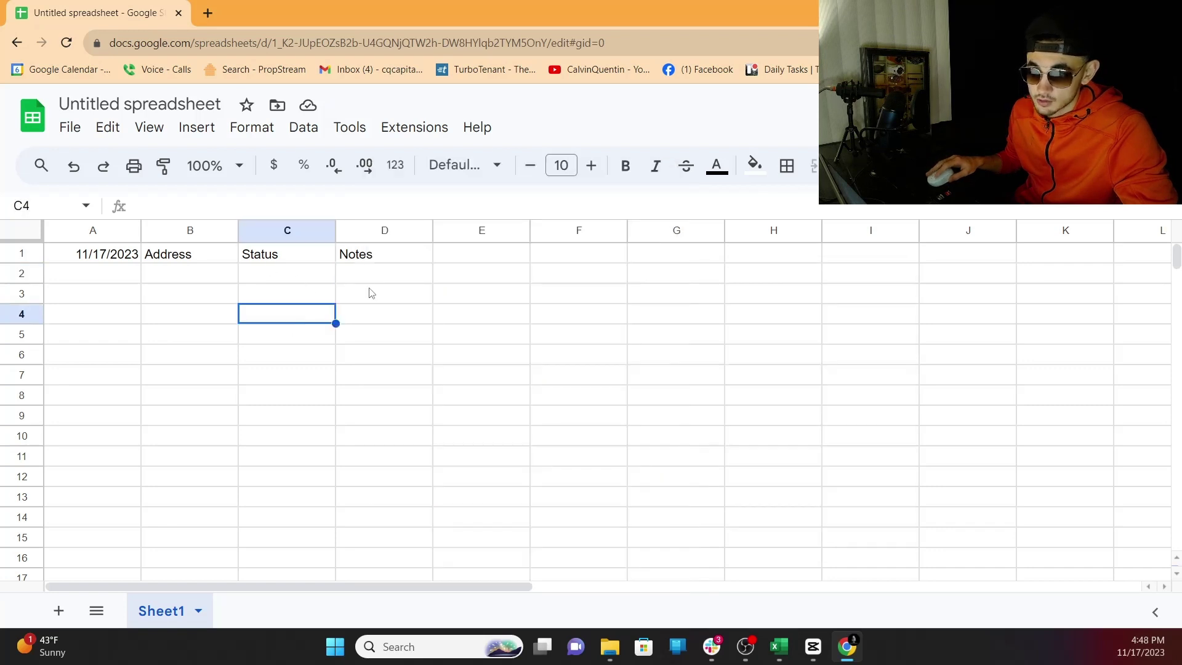
pyautogui.rightClick(372, 274)
pyautogui.scroll(-4, 504, 423)
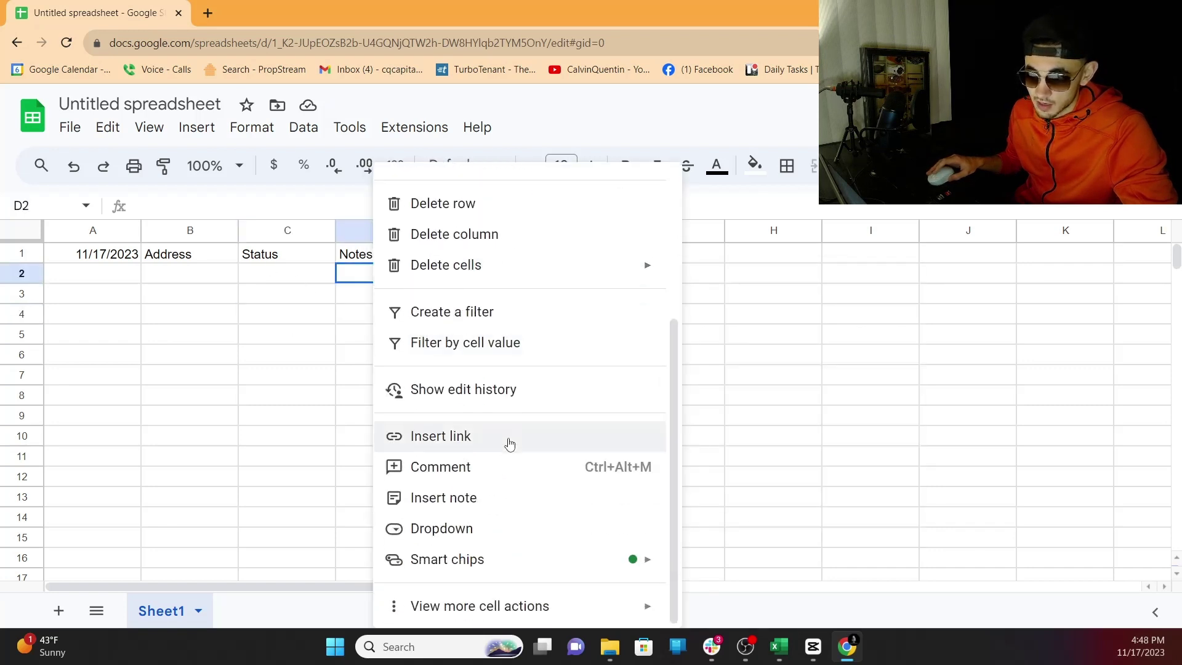
pyautogui.click(480, 498)
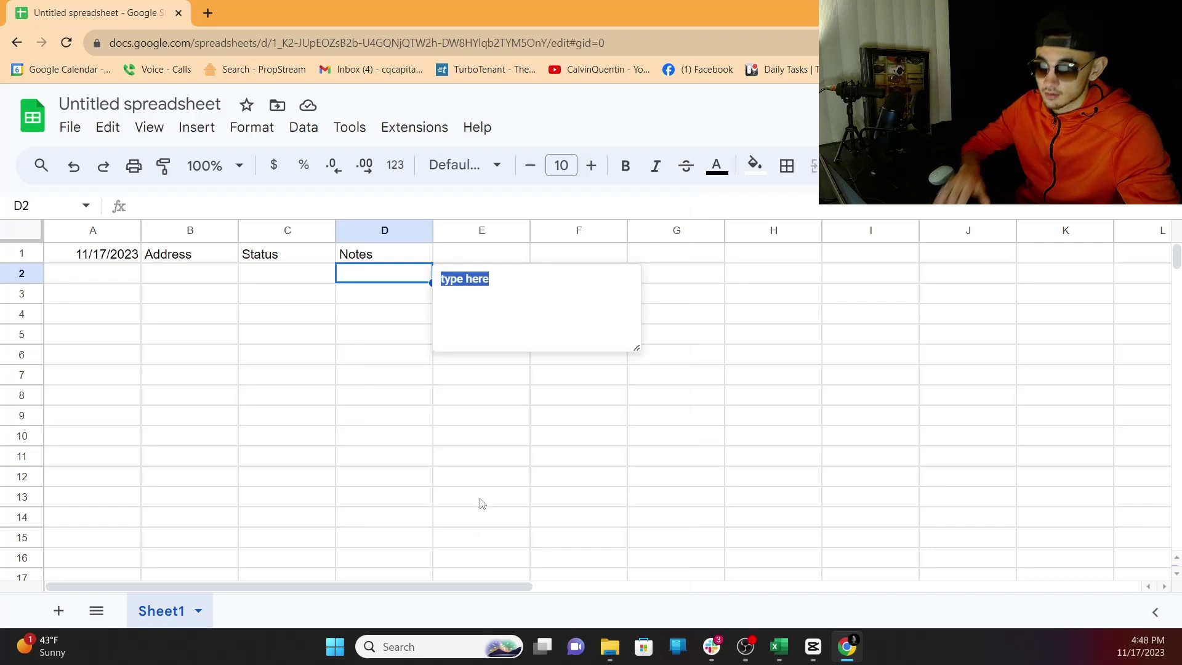
pyautogui.write('Proper')
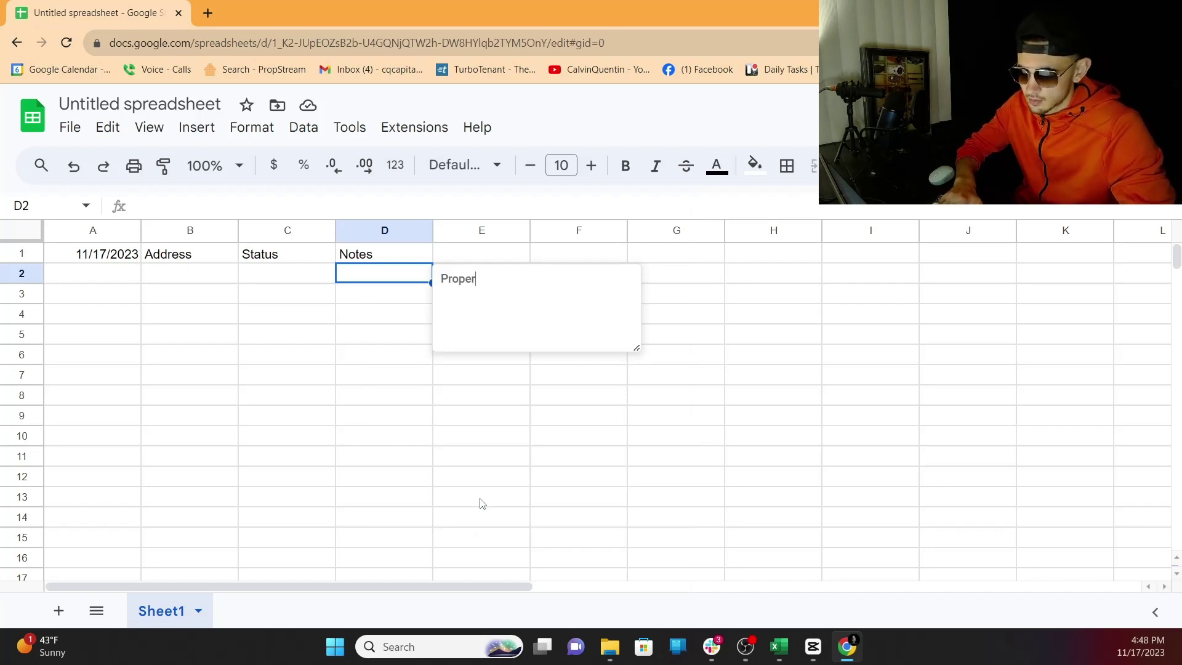
pyautogui.write('ty condito')
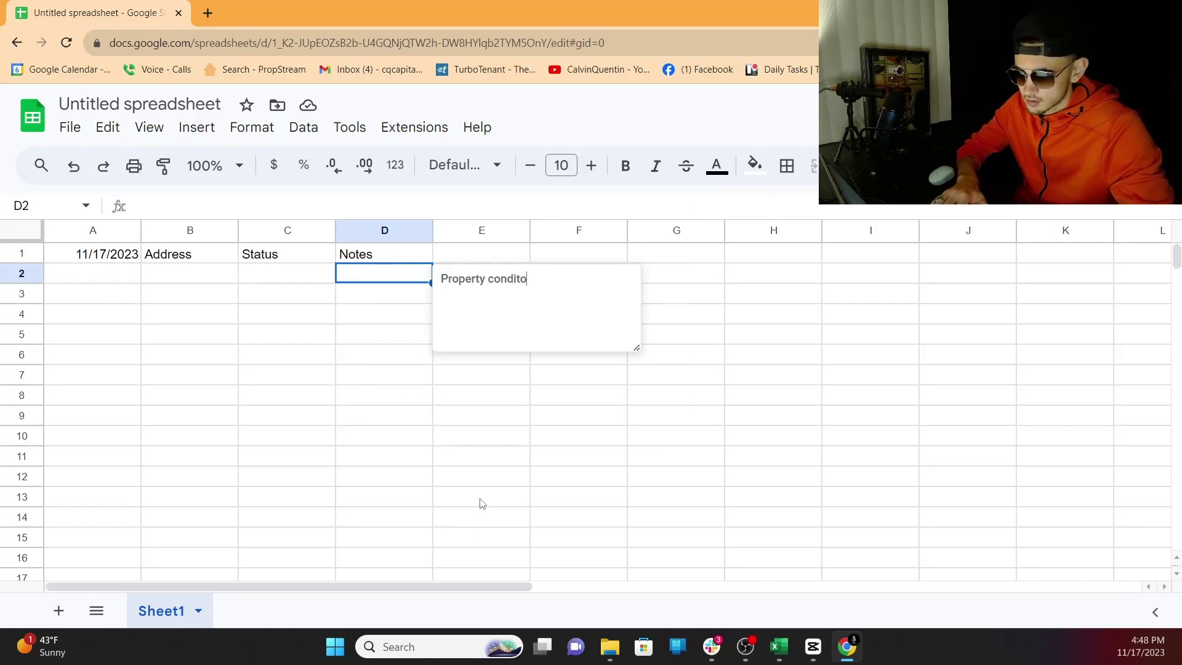
pyautogui.write('n:')
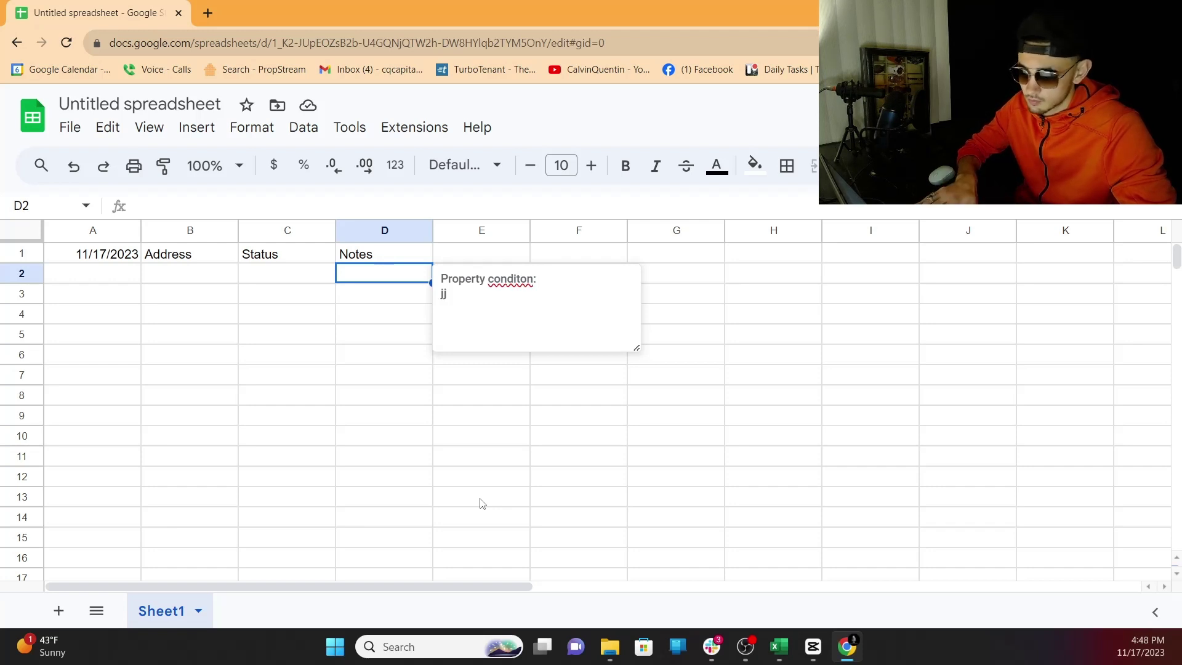
pyautogui.press('BackSpace')
pyautogui.write('motivation: ')
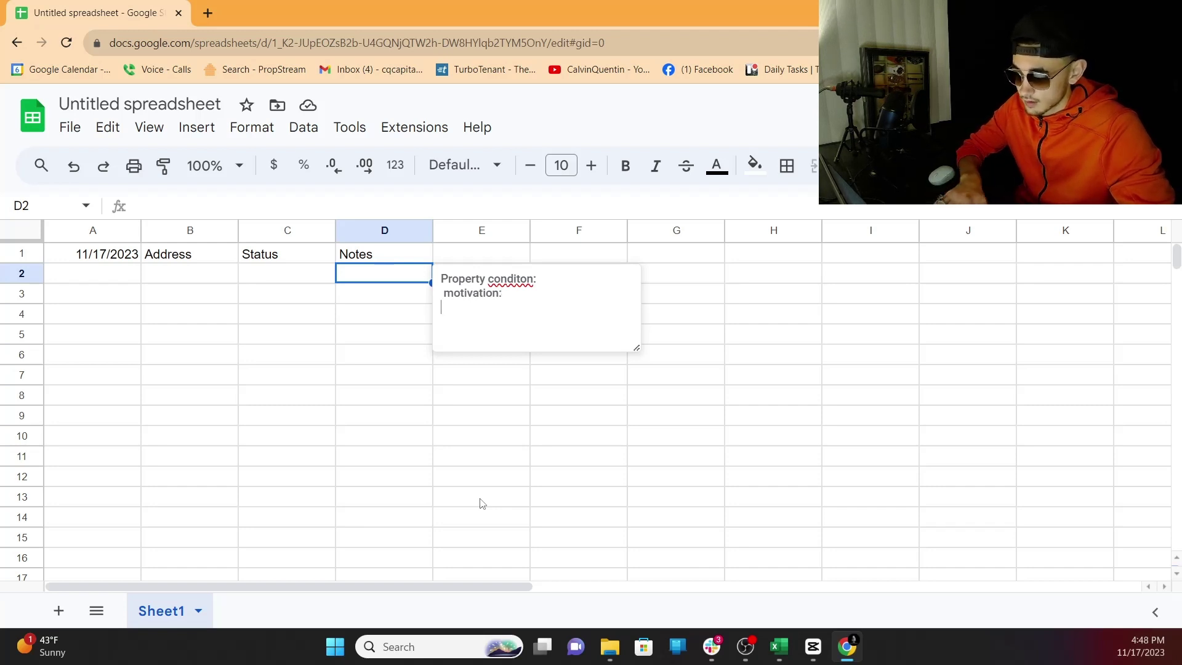
pyautogui.write(' Seller has ')
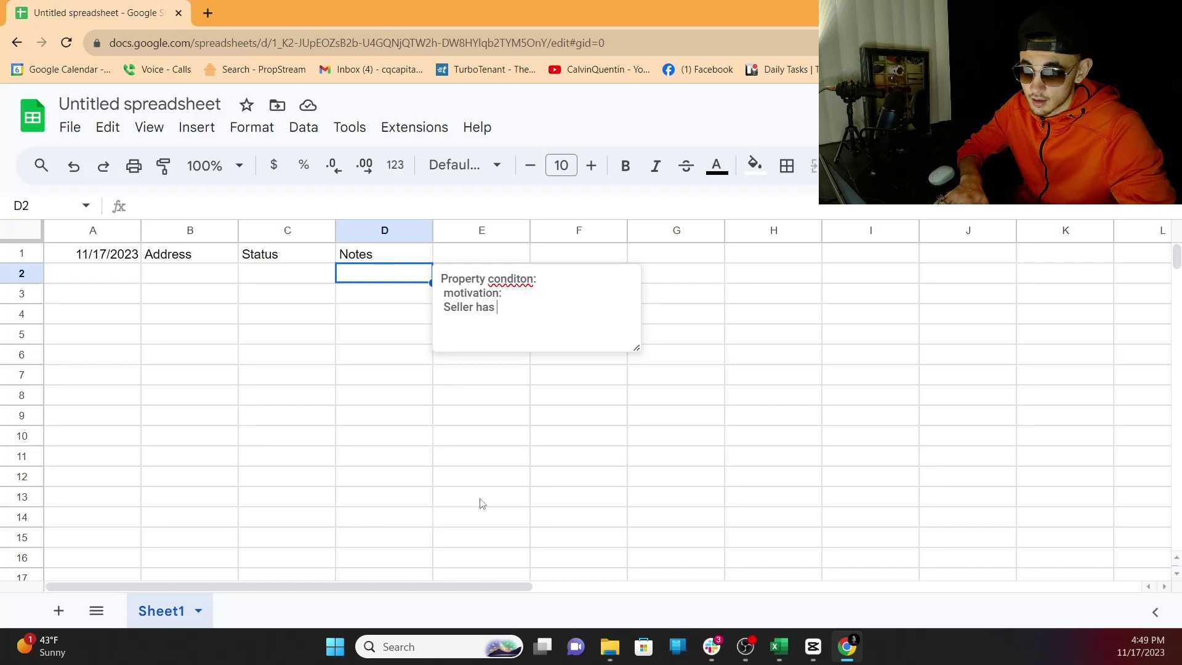
pyautogui.write('dog')
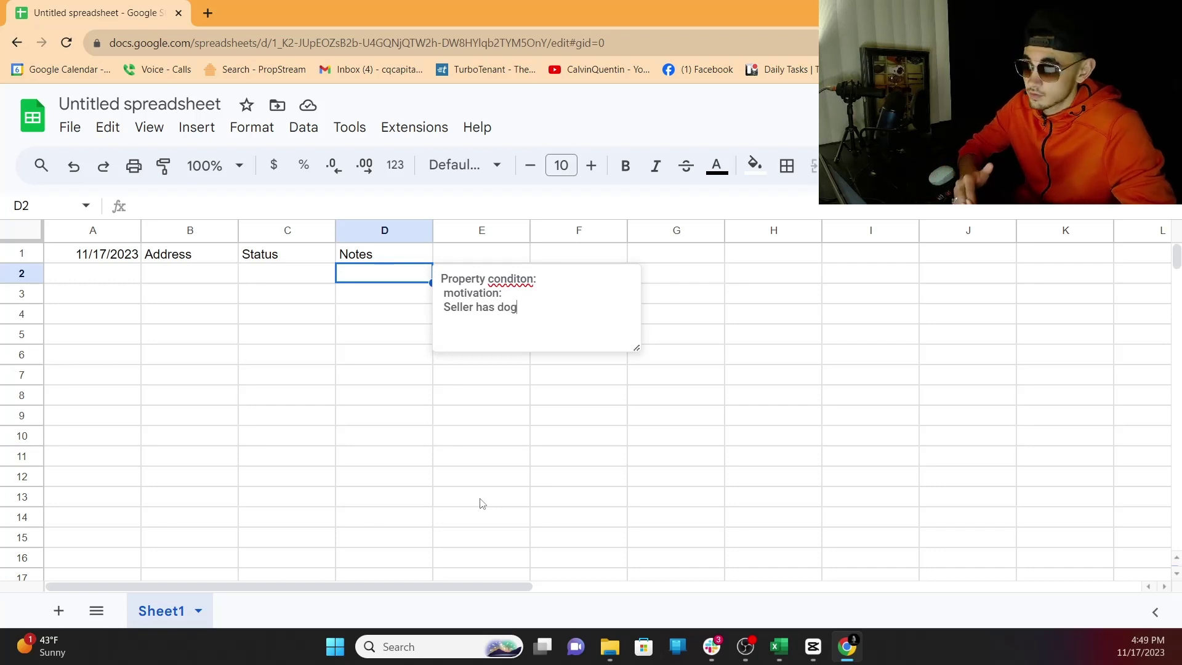
# - Reopen the D2 note and select its motivation and Seller has dog lines
pyautogui.doubleClick(377, 273)
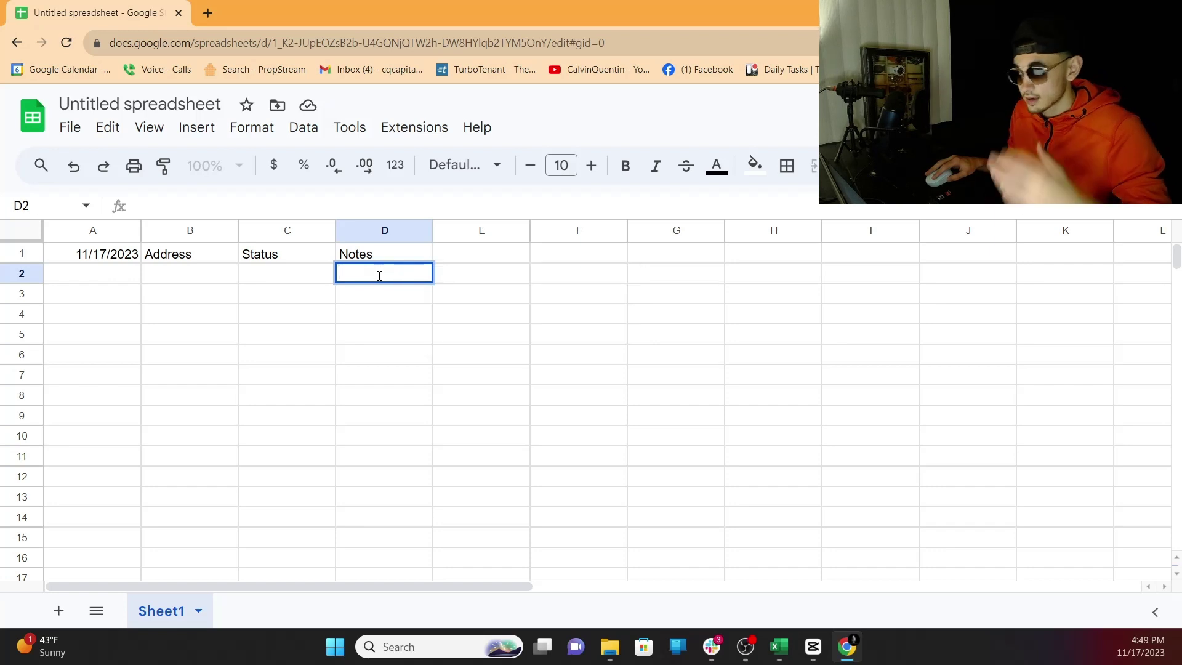
pyautogui.click(399, 319)
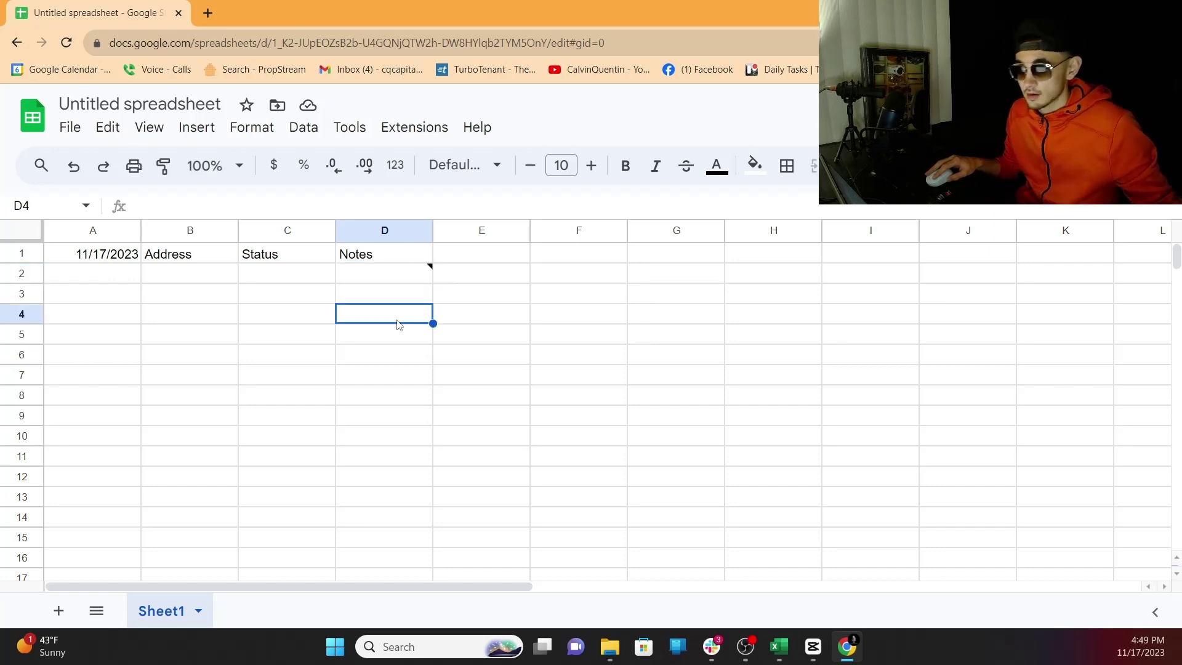
pyautogui.click(413, 278)
pyautogui.tripleClick(488, 293)
pyautogui.click(518, 311)
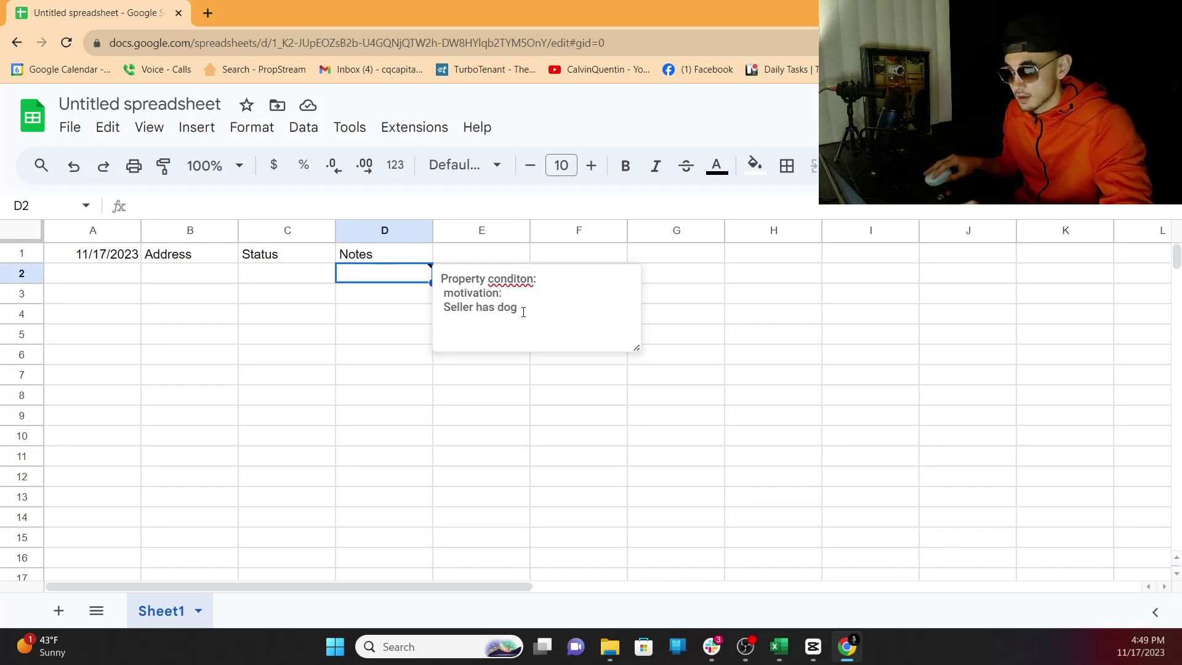
pyautogui.moveTo(523, 312); pyautogui.dragTo(442, 317)
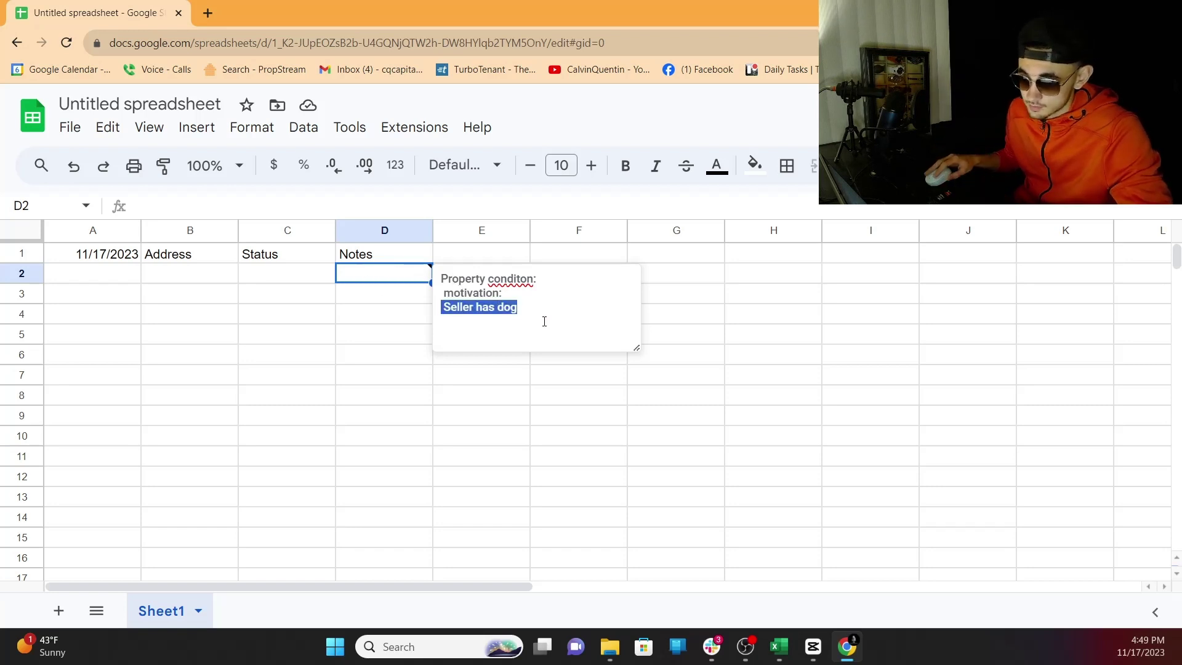
# - Type Seller Name into E1, then overwrite it with Agent Name
pyautogui.click(384, 395)
pyautogui.click(487, 275)
pyautogui.click(487, 259)
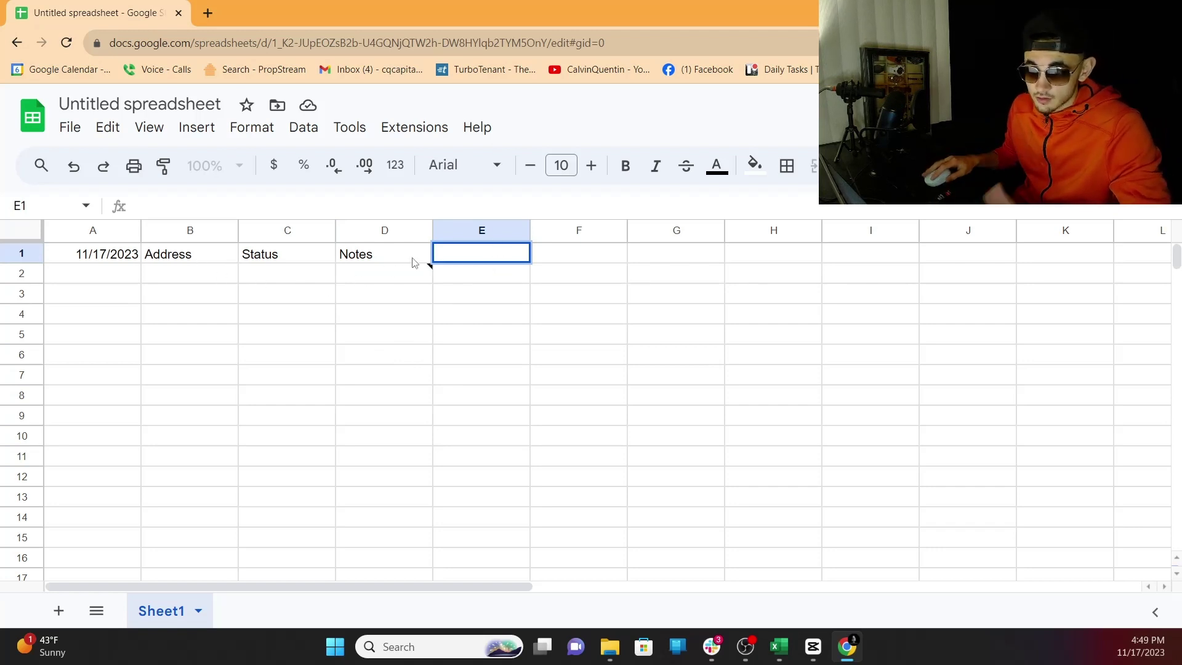
pyautogui.write('S')
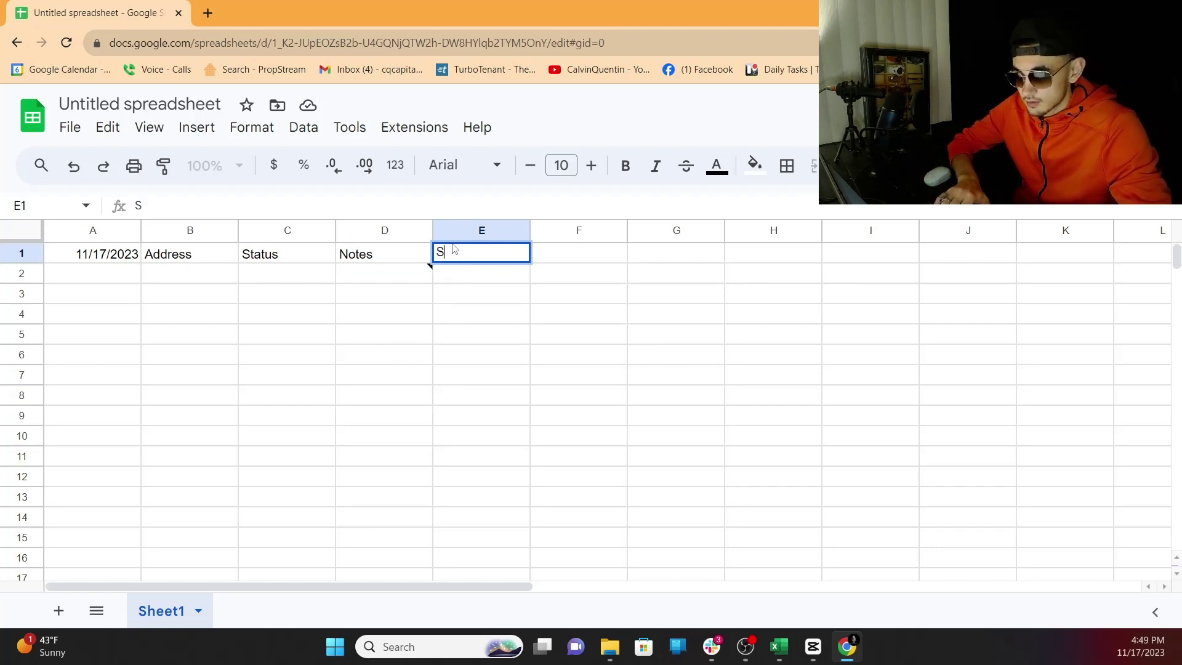
pyautogui.write('eller Name')
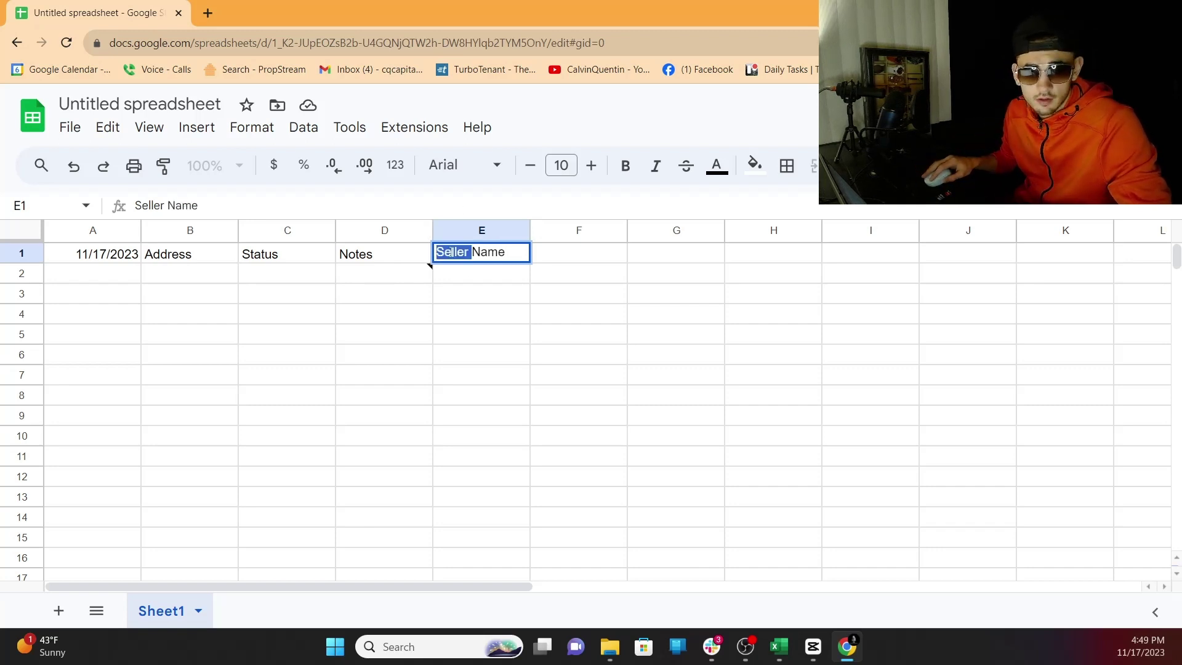
pyautogui.write('AGeny')
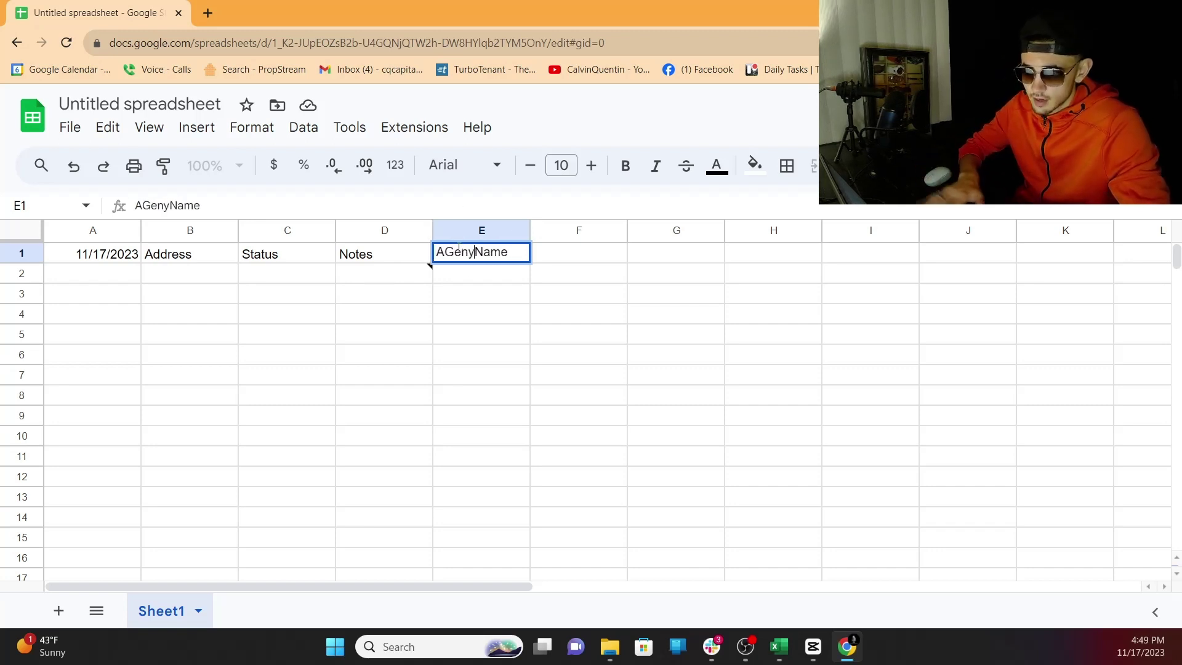
pyautogui.press('BackSpace')
pyautogui.press('BackSpace')
pyautogui.press('BackSpace')
pyautogui.press('BackSpace')
pyautogui.write('gent')
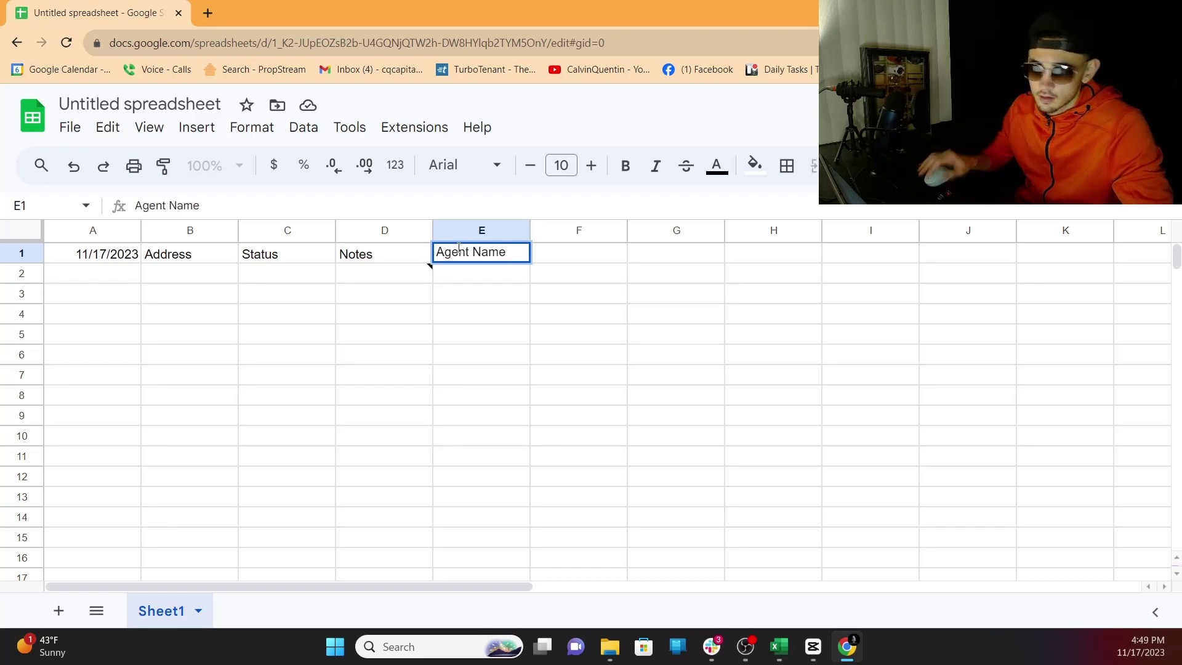
# - Change E1 back to Seller Name and enter a sample seller's first name in E2
pyautogui.tripleClick(461, 249)
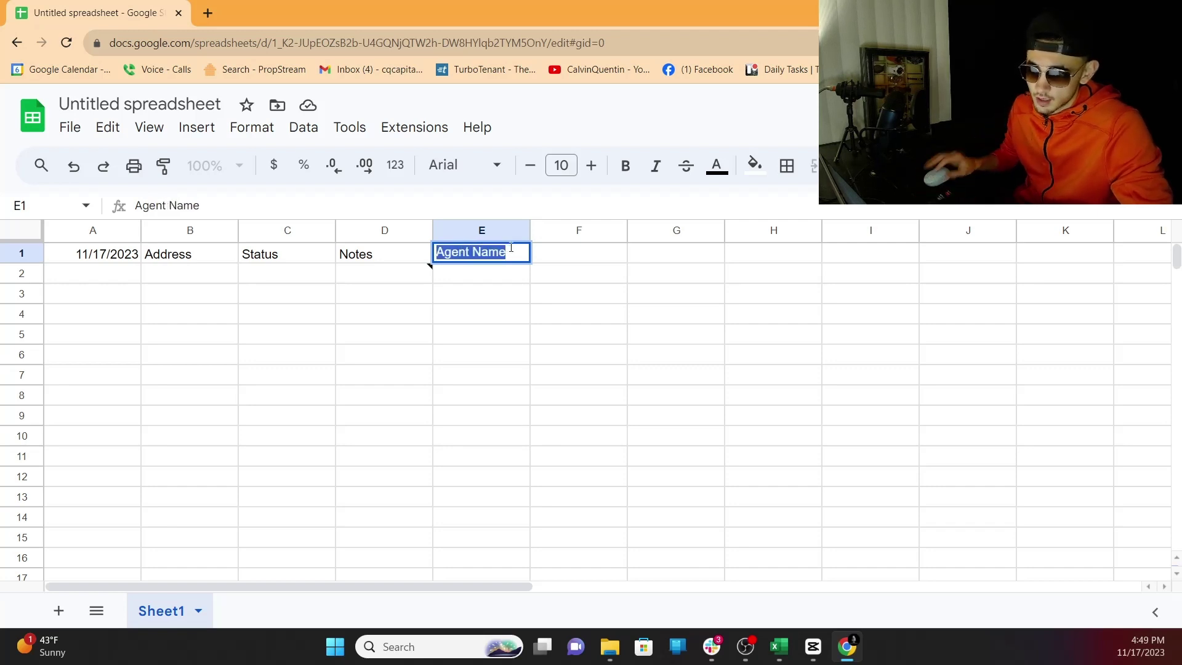
pyautogui.write('Seller')
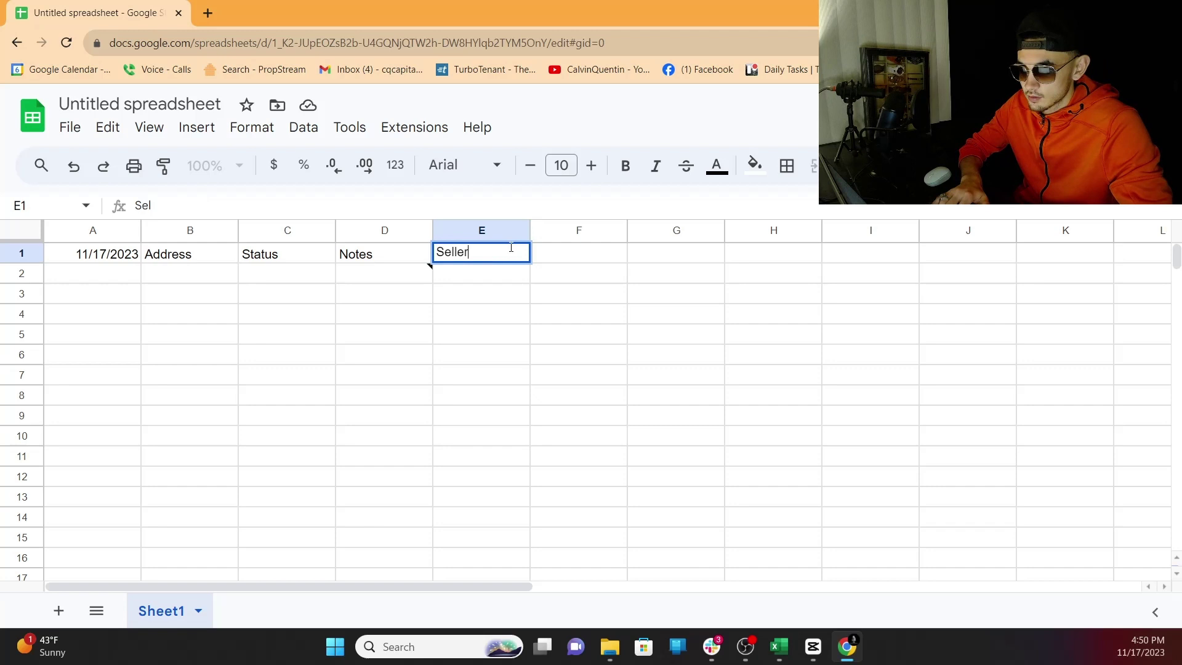
pyautogui.write(' Name')
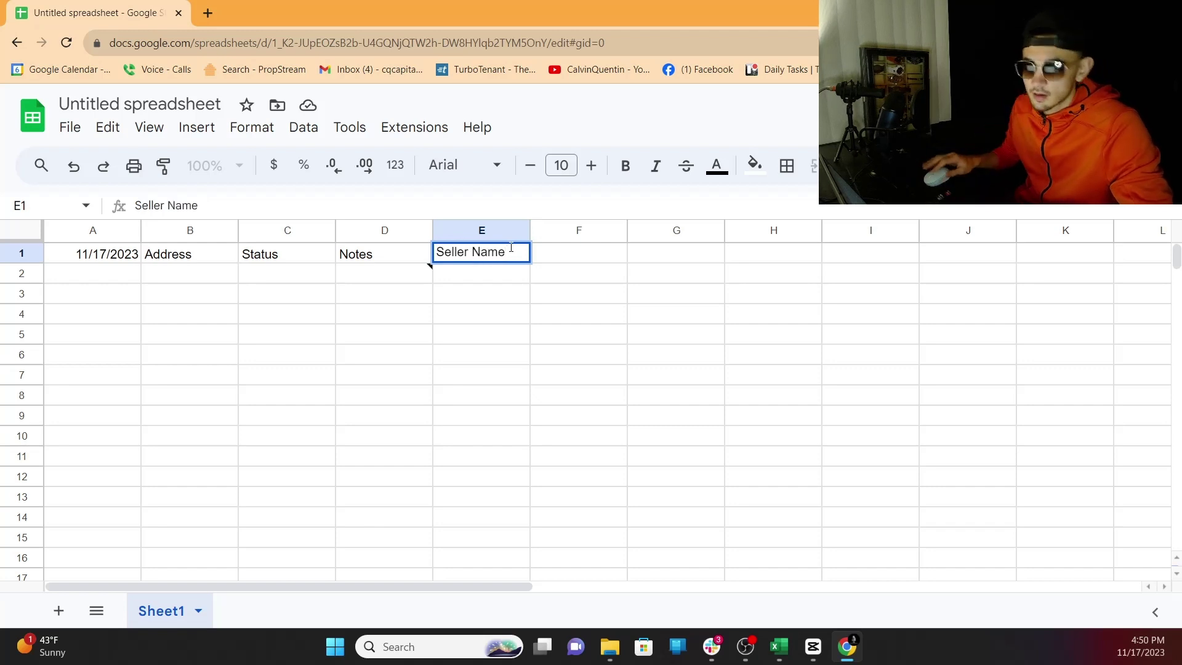
pyautogui.click(533, 253)
pyautogui.doubleClick(509, 270)
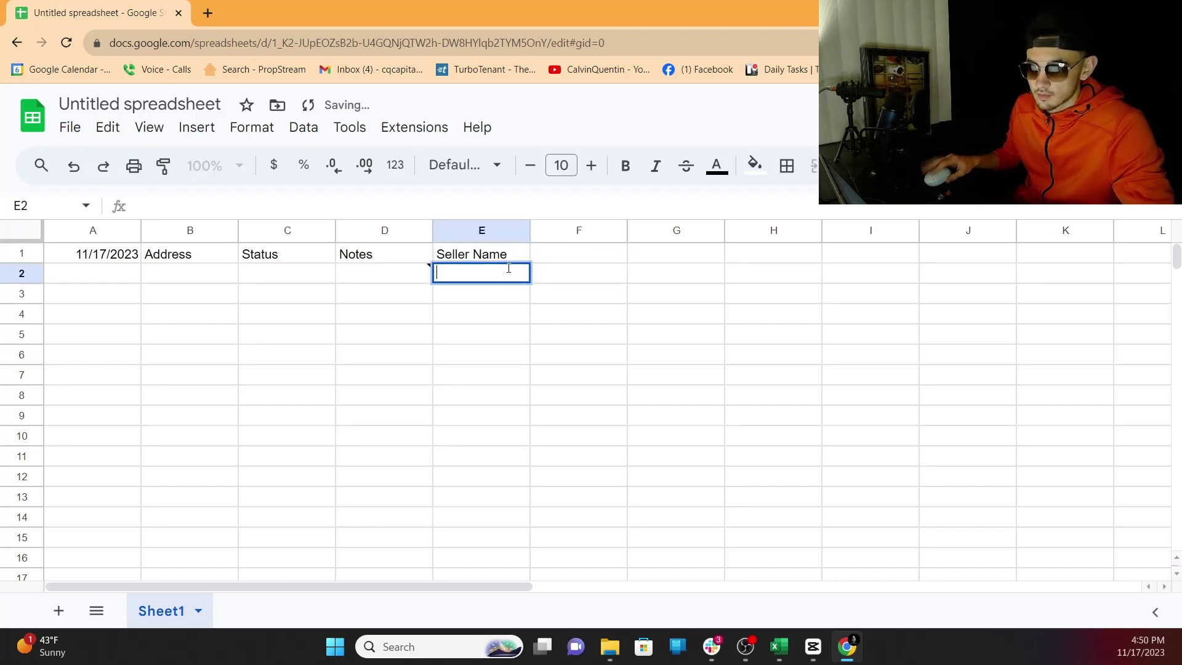
pyautogui.write('Jogn')
pyautogui.press('BackSpace')
pyautogui.press('BackSpace')
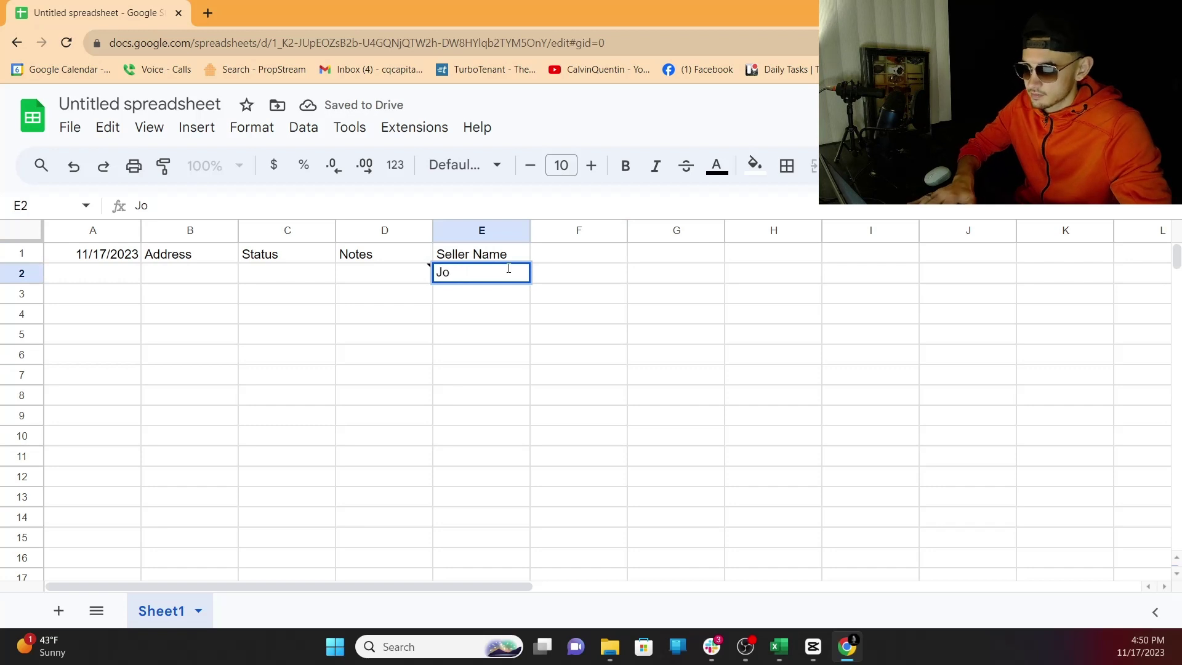
pyautogui.write('hn')
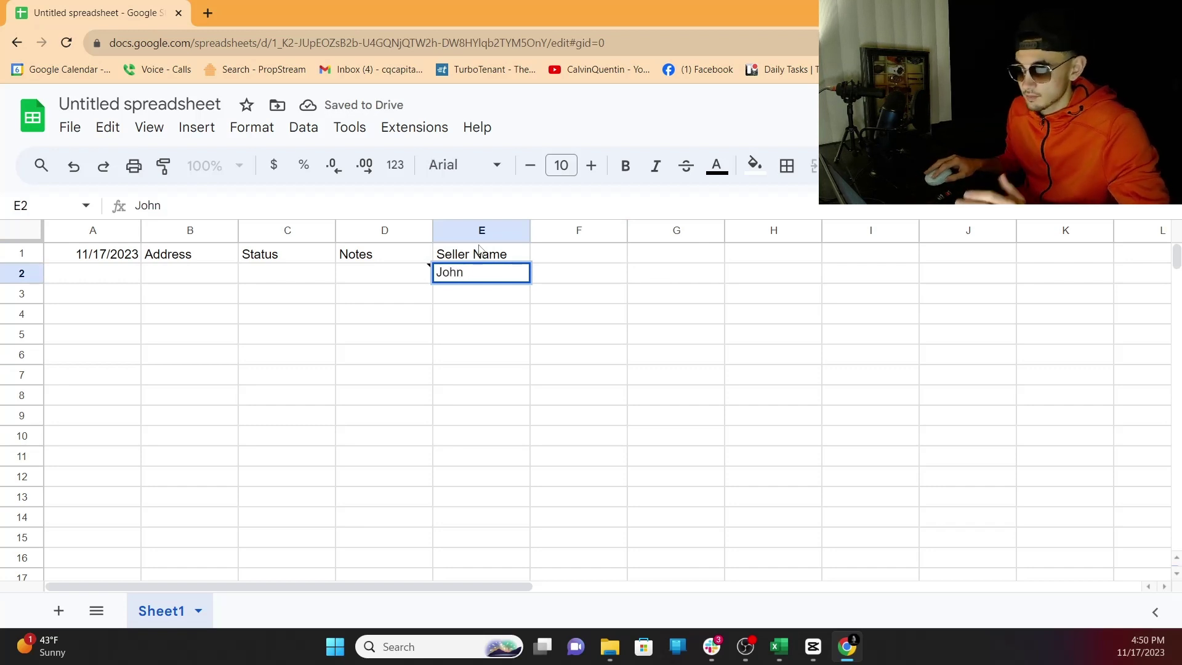
pyautogui.doubleClick(604, 249)
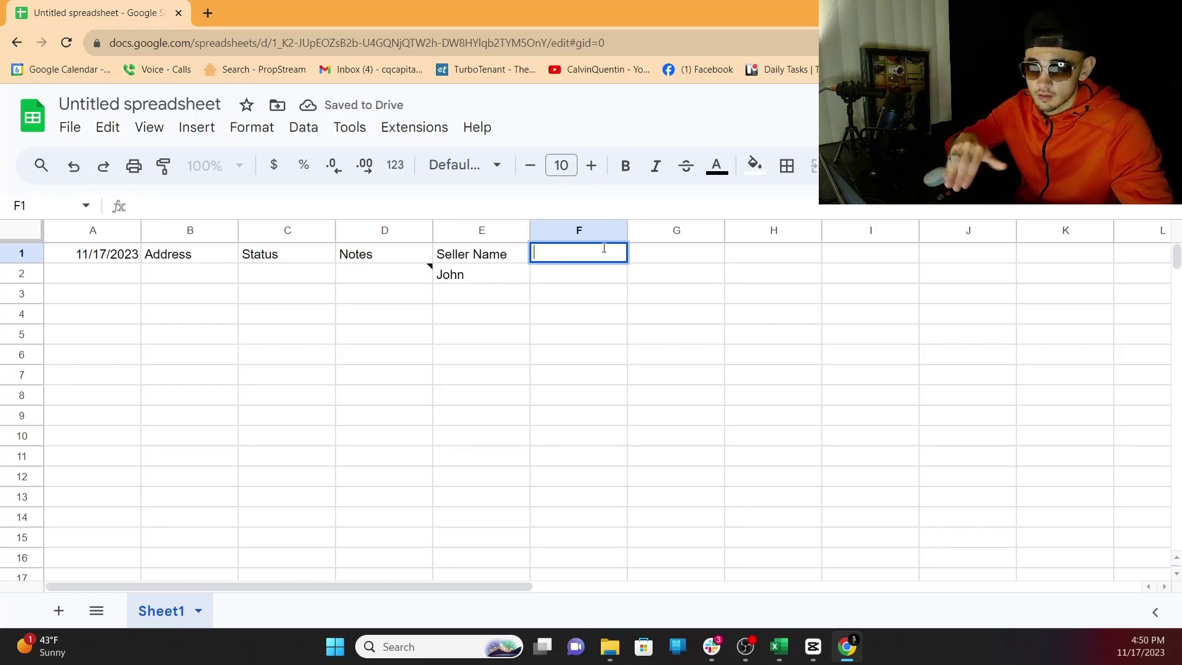
# - Enter the status '2 week FU' in C2
pyautogui.doubleClick(321, 274)
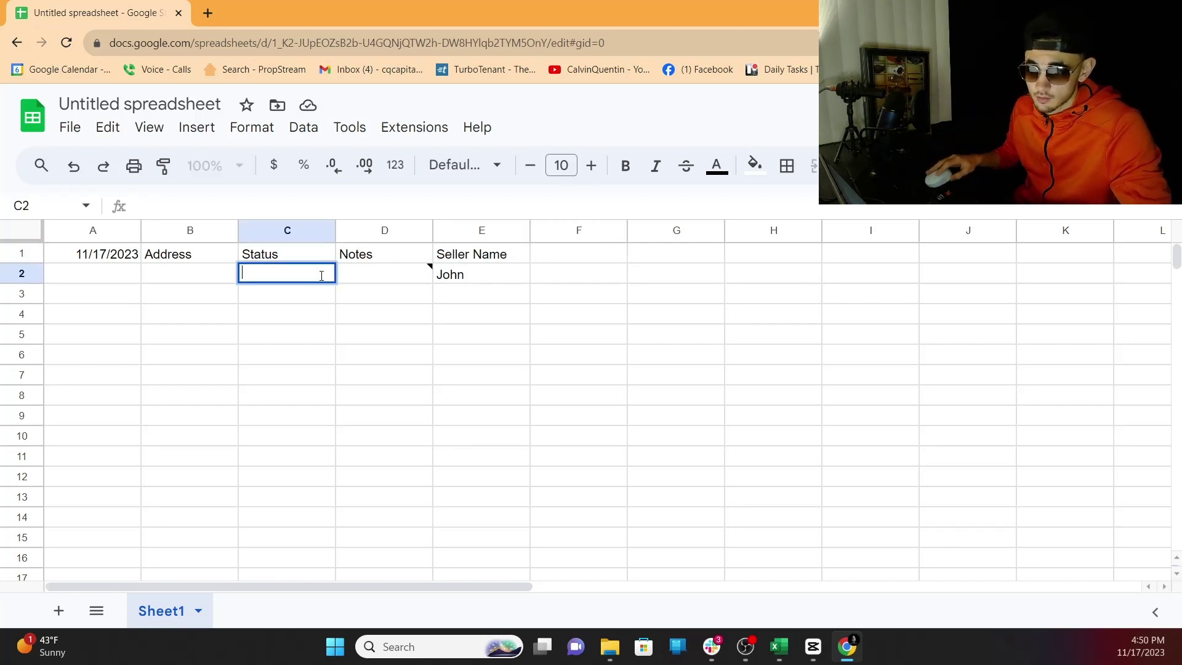
pyautogui.write('2 weeks')
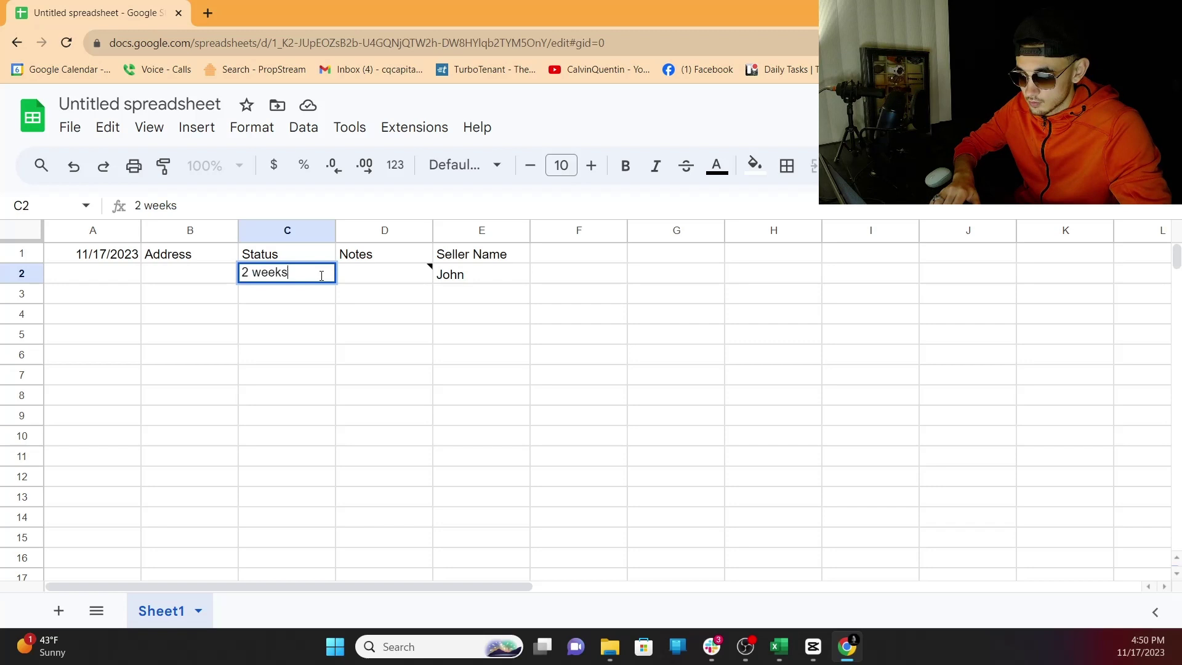
pyautogui.write(' foll')
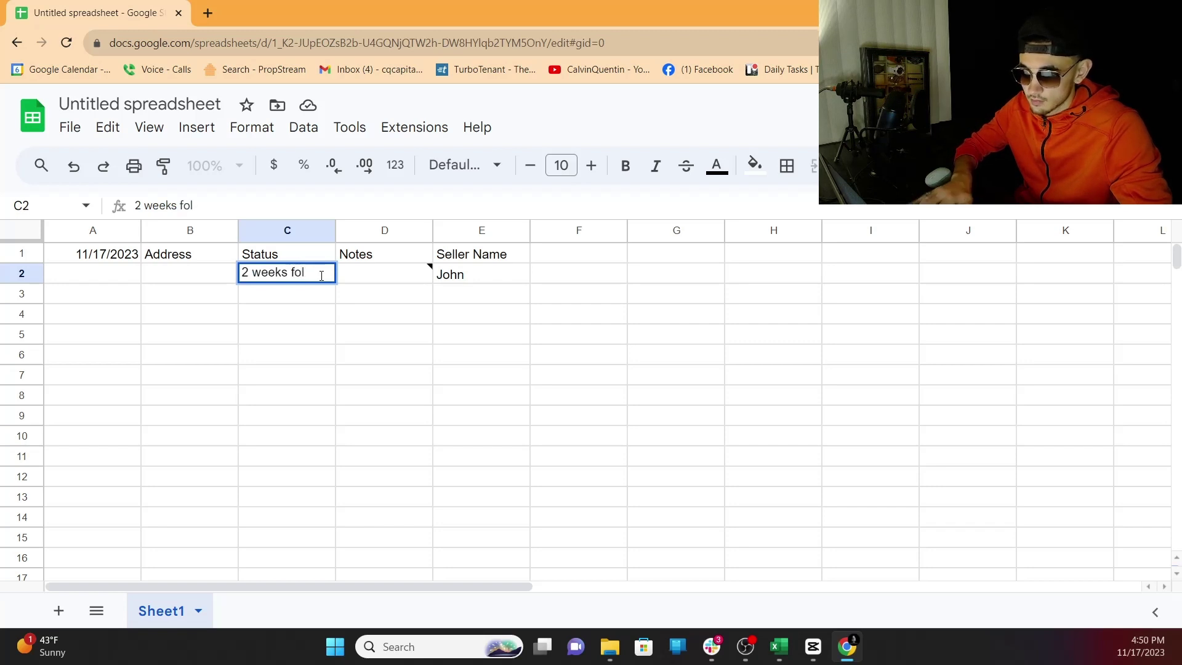
pyautogui.press('BackSpace')
pyautogui.press('BackSpace')
pyautogui.press('BackSpace')
pyautogui.write('FU')
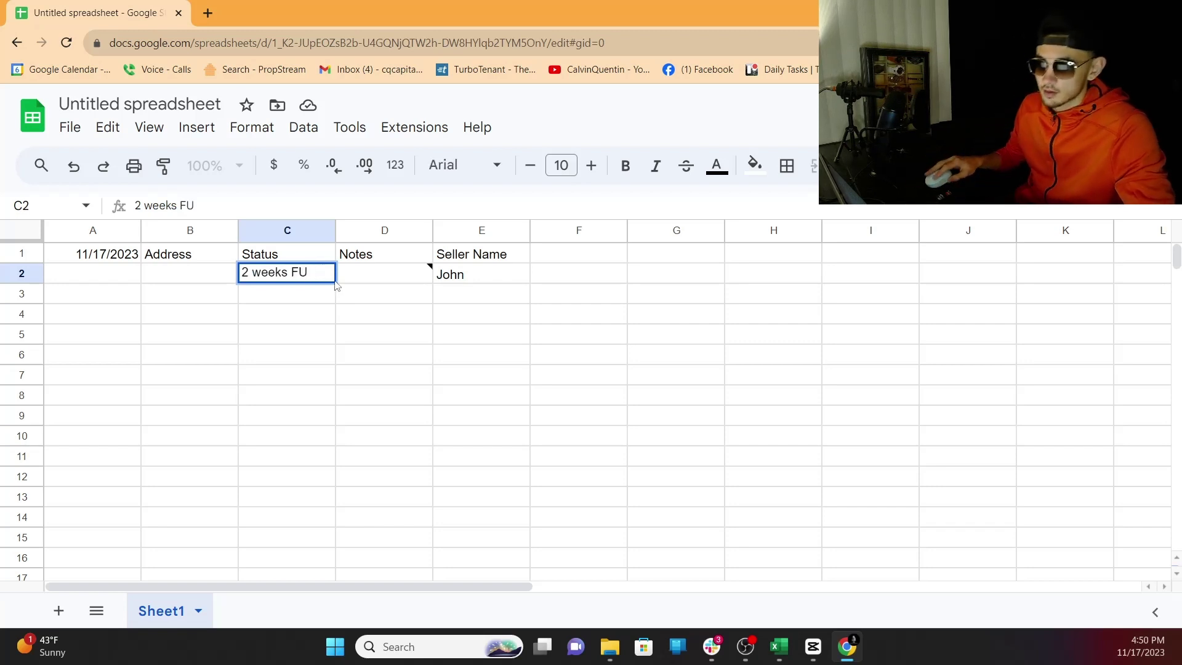
pyautogui.click(286, 271)
pyautogui.press('BackSpace')
pyautogui.press('Return')
pyautogui.press('Down')
pyautogui.press('Down')
pyautogui.press('Down')
pyautogui.press('Down')
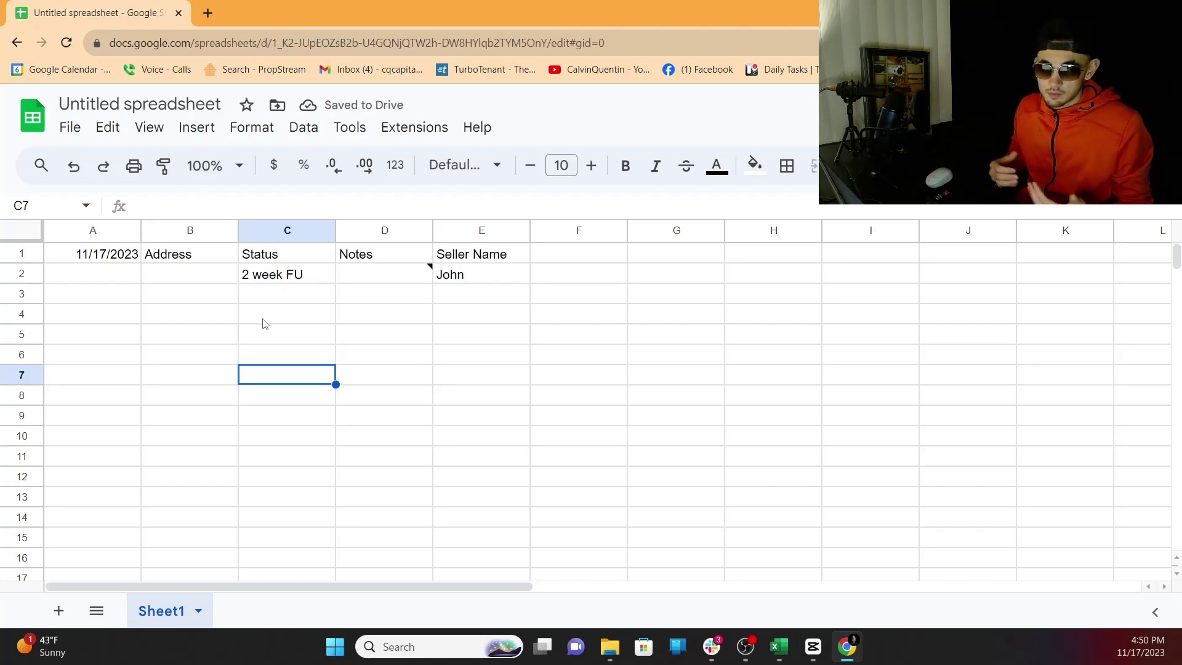
# - Add the header 'Seller Phone #' in F1
pyautogui.click(557, 252)
pyautogui.write('Se')
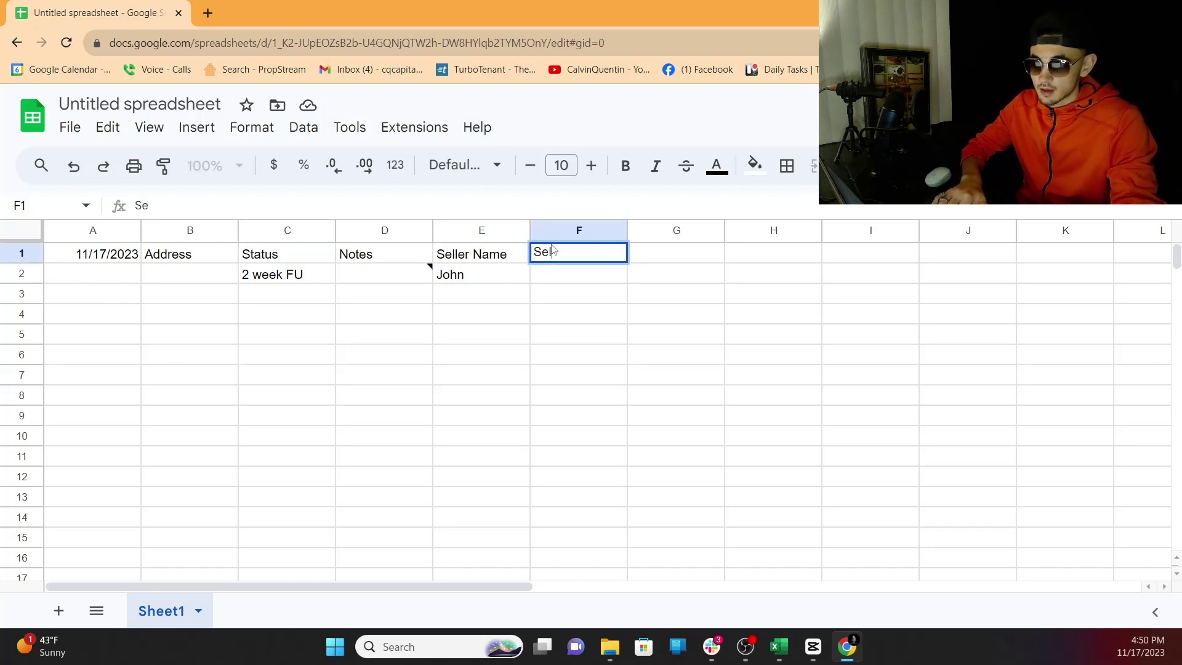
pyautogui.write('ller PHn')
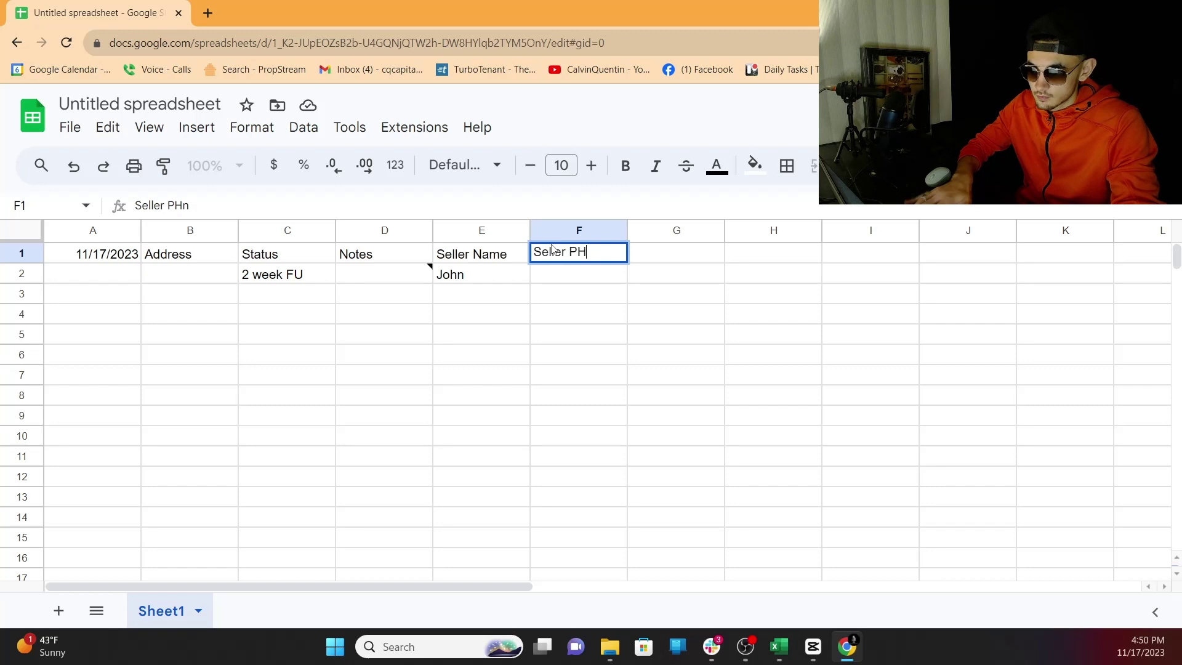
pyautogui.press('BackSpace')
pyautogui.press('BackSpace')
pyautogui.write('hone')
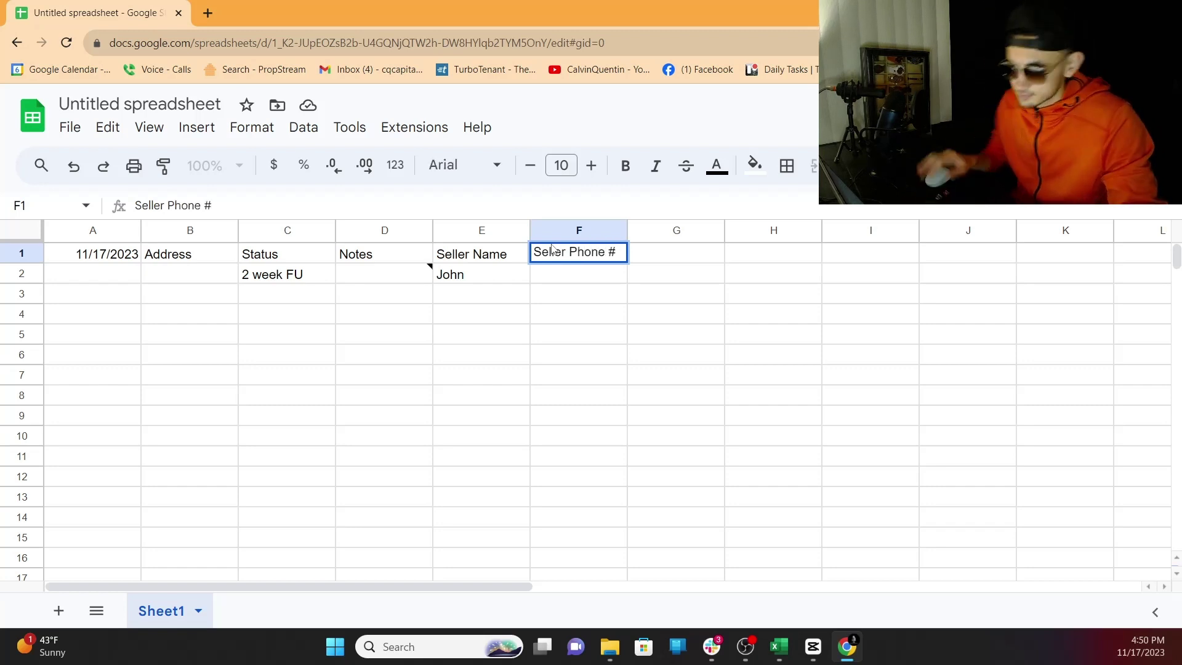
pyautogui.write(' #')
pyautogui.click(562, 278)
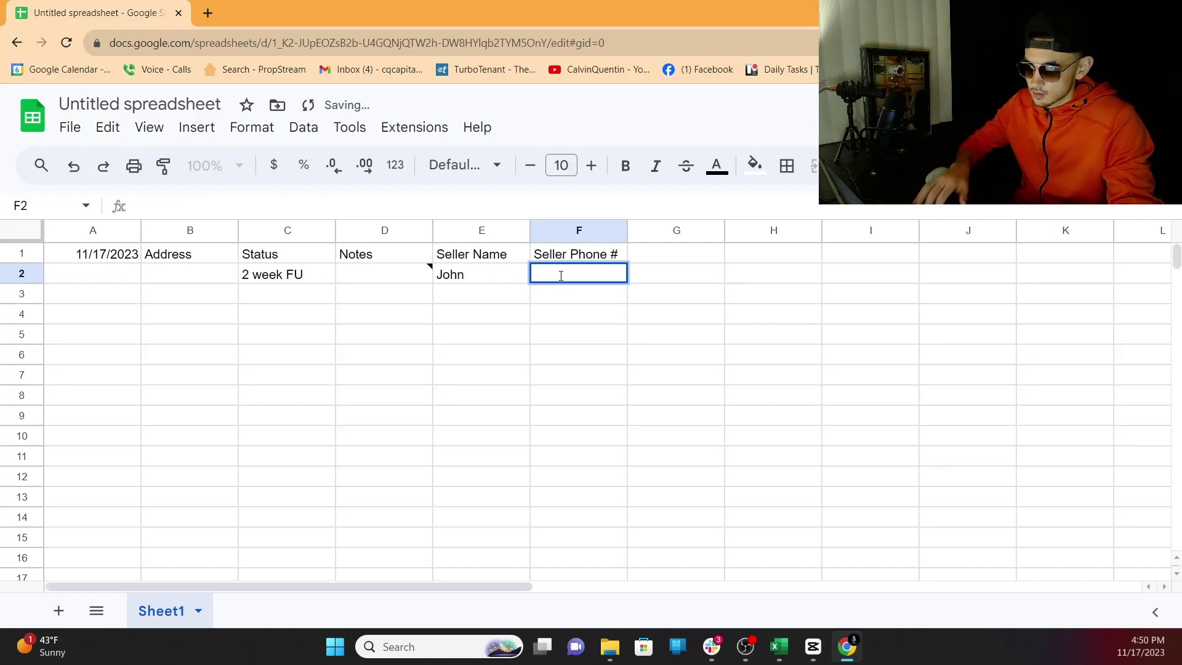
# - Enter a sample phone number in F2
pyautogui.write('123i0934890843902')
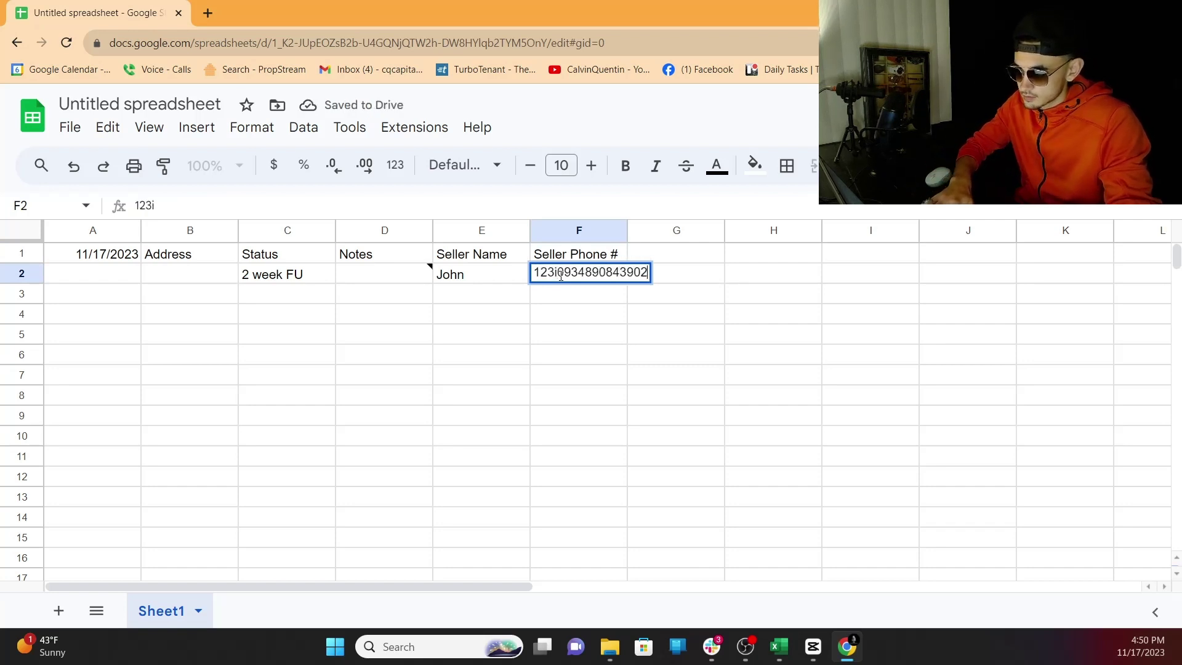
pyautogui.press('BackSpace')
pyautogui.press('BackSpace')
pyautogui.press('BackSpace')
pyautogui.press('BackSpace')
pyautogui.press('BackSpace')
pyautogui.press('BackSpace')
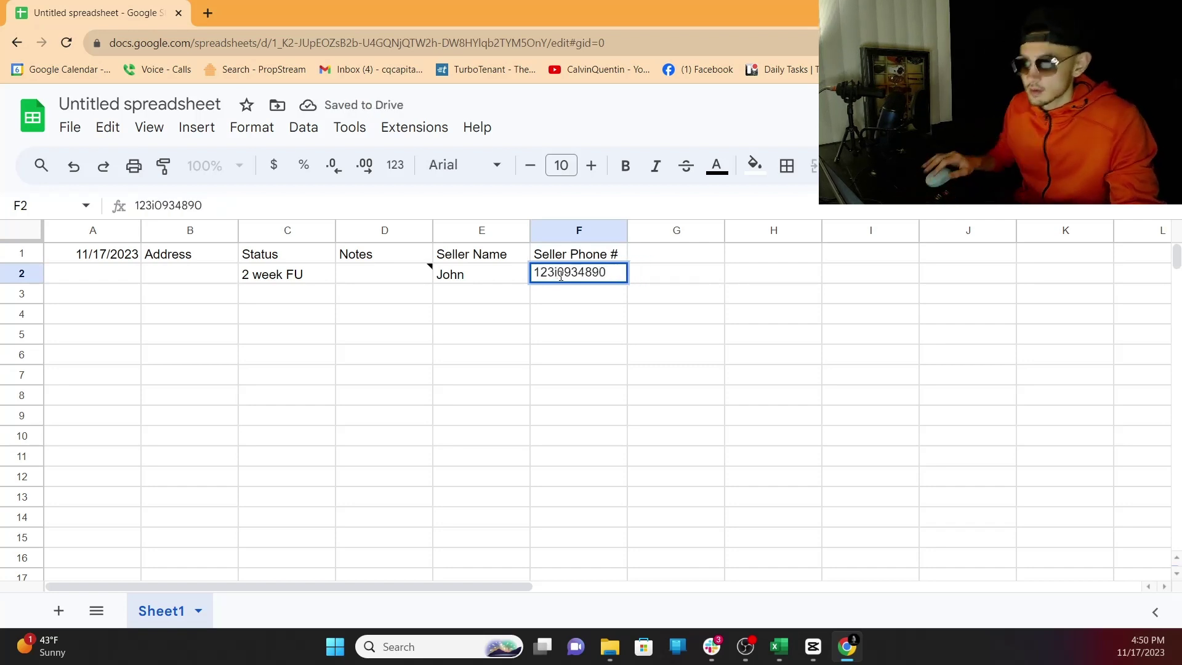
pyautogui.click(596, 319)
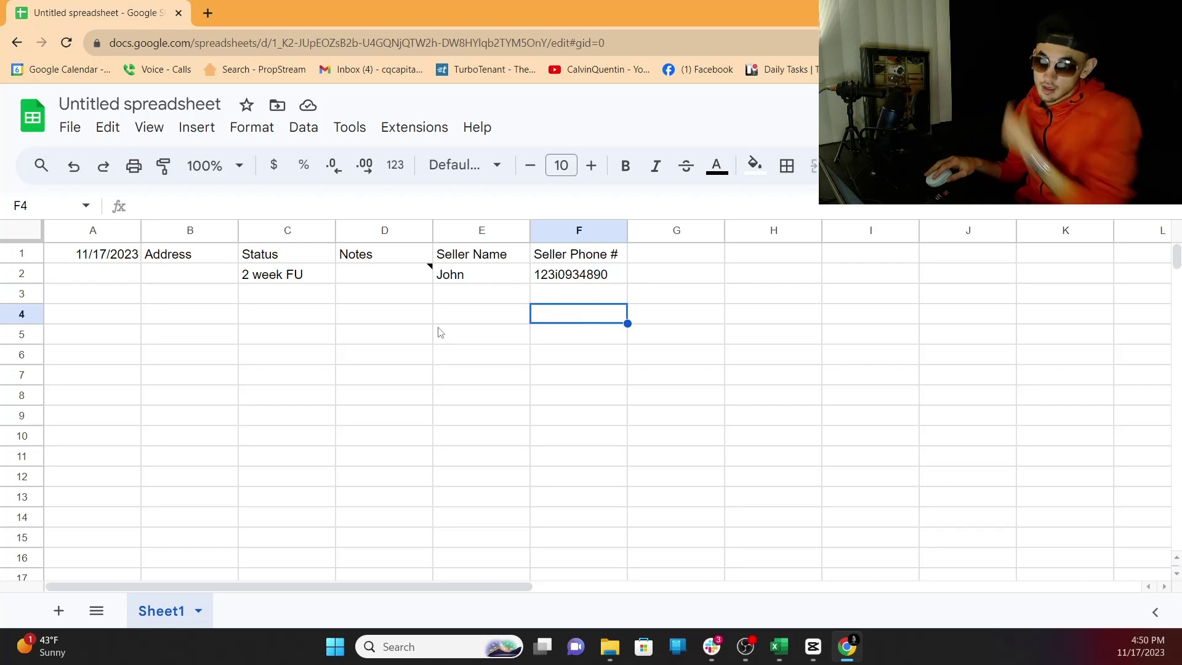
# - Add the Calendar header in G1 and the follow-up date 12-3-23 in G2
pyautogui.doubleClick(694, 254)
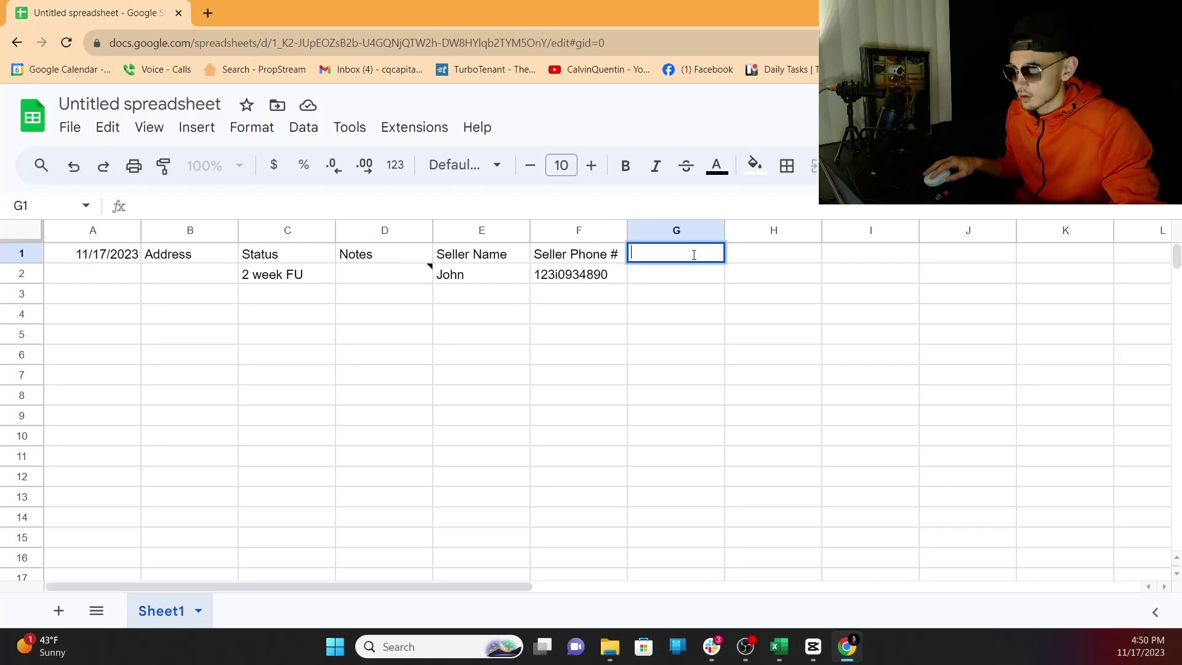
pyautogui.write('Calendar')
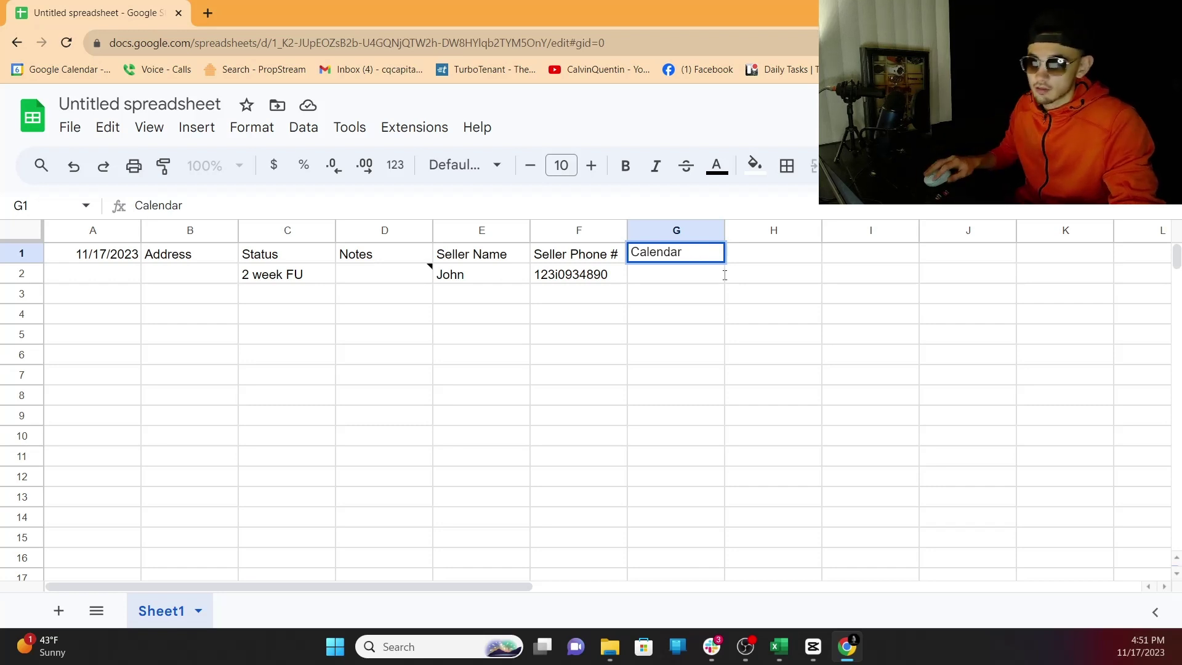
pyautogui.doubleClick(674, 277)
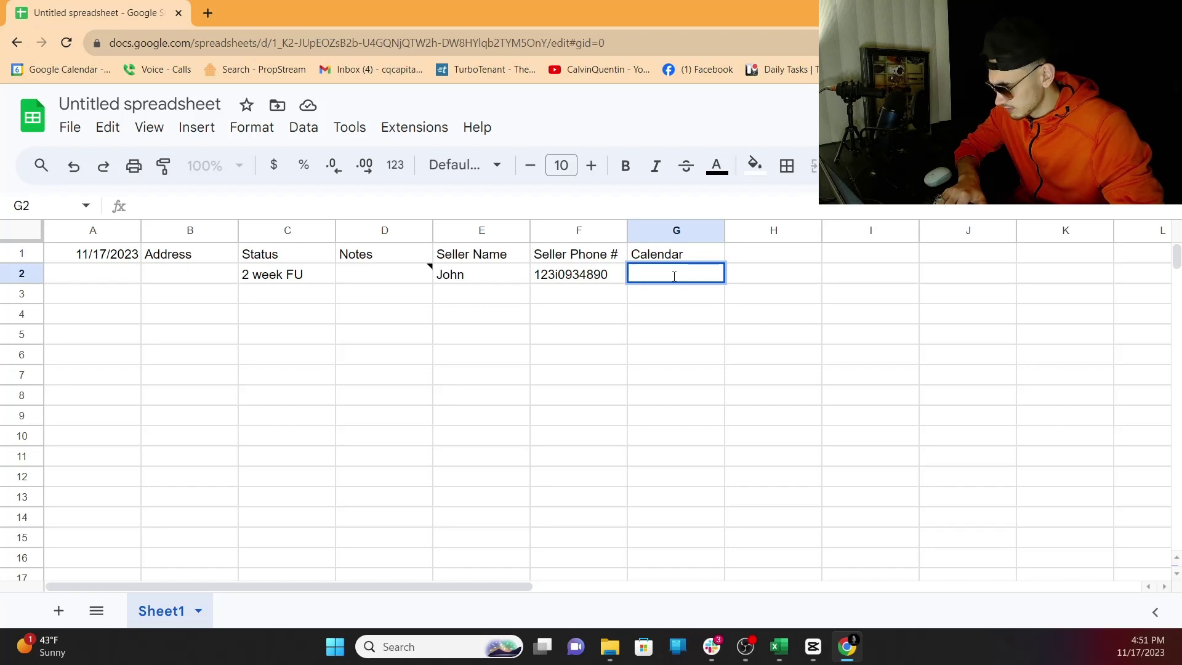
pyautogui.write('12')
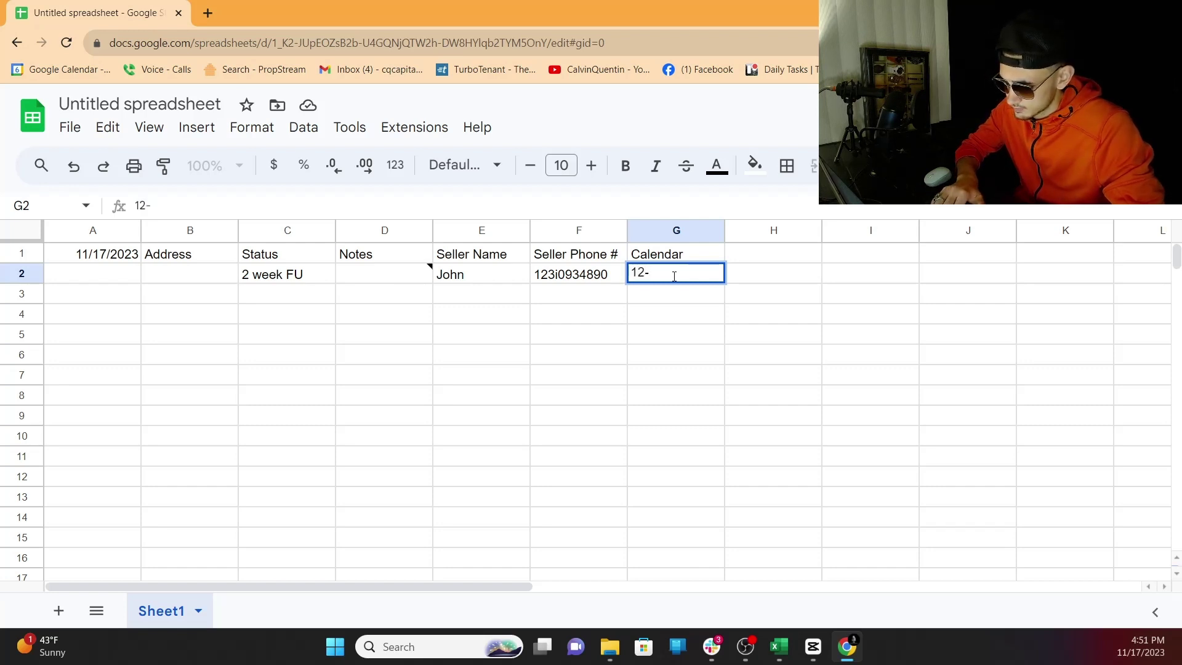
pyautogui.write('-3-23')
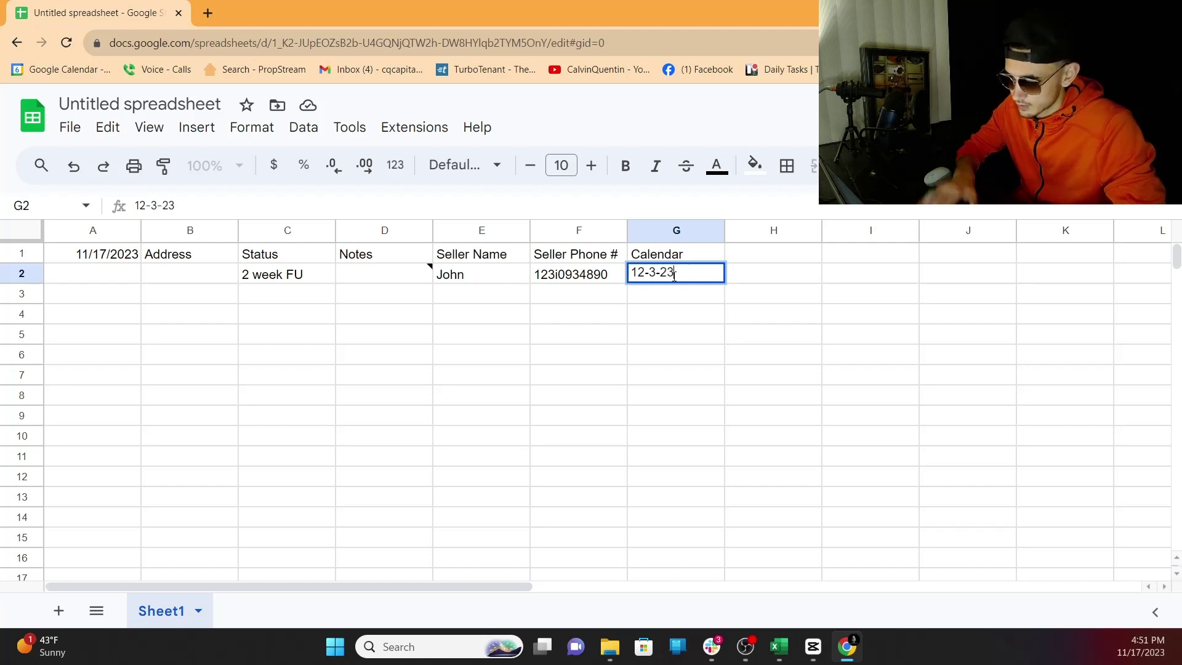
pyautogui.click(671, 400)
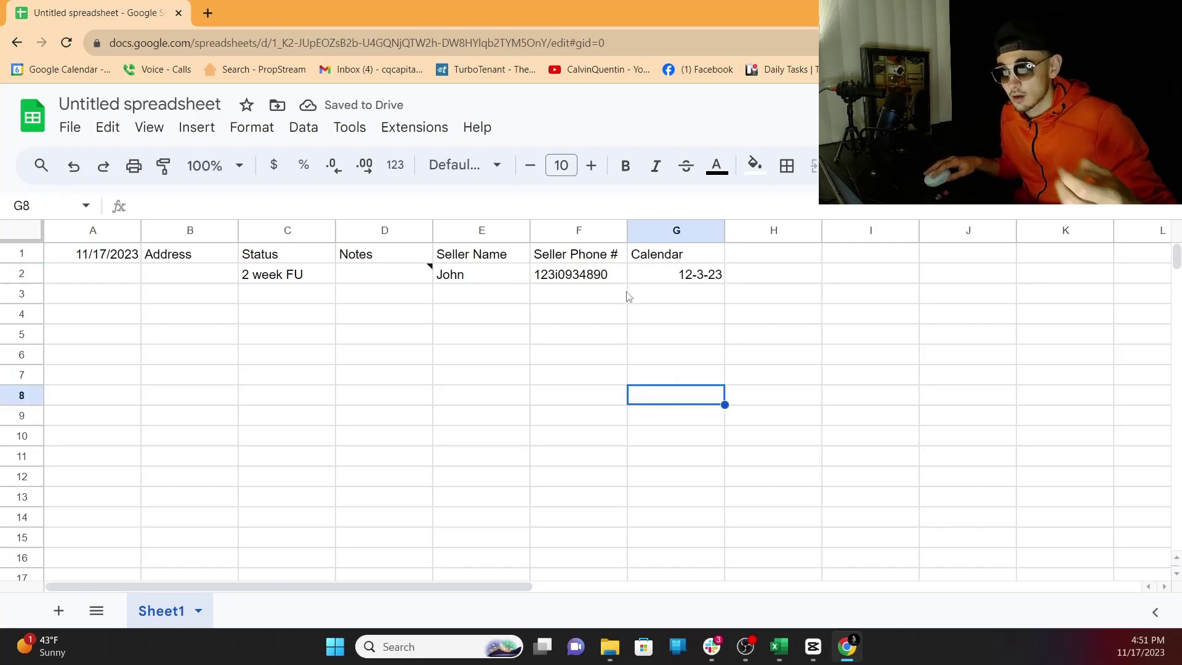
pyautogui.click(679, 312)
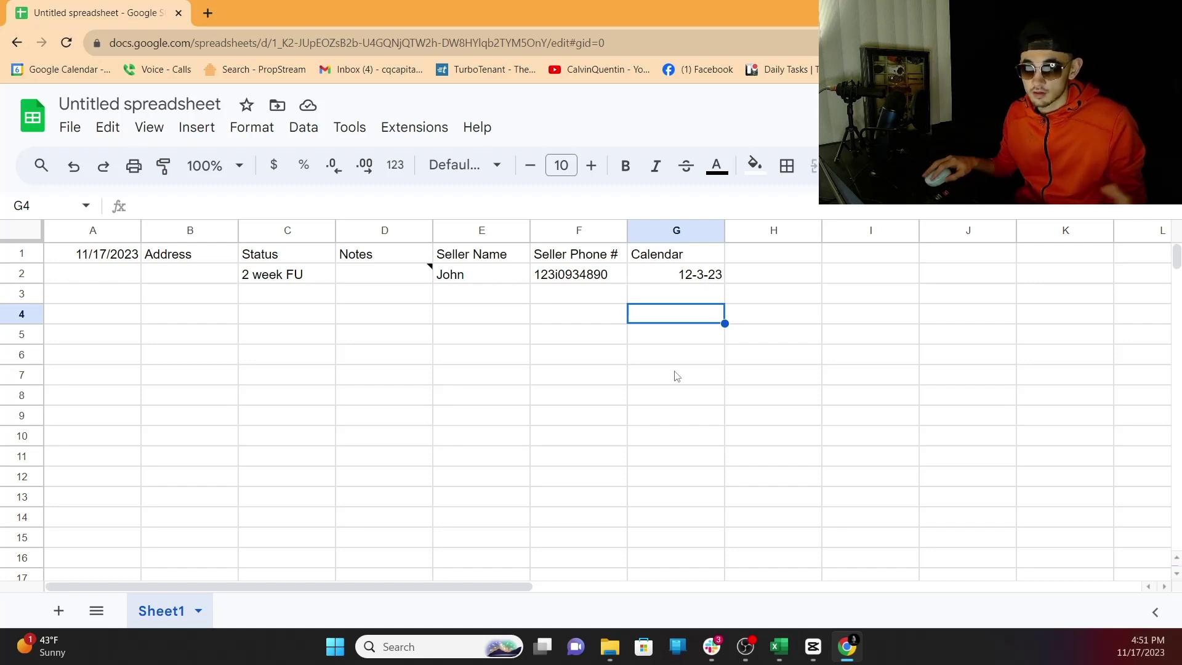
pyautogui.moveTo(72, 271); pyautogui.dragTo(760, 382)
pyautogui.click(762, 394)
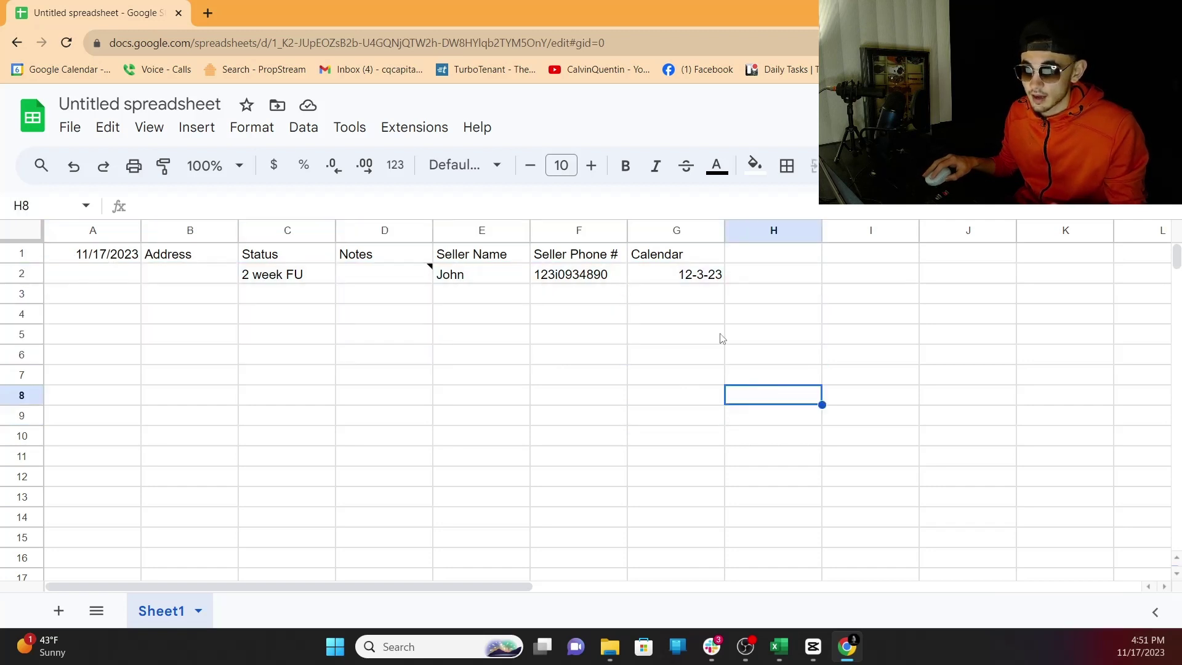
# - Attach a note to G2 reading 'Seller told me follow back up with him for an offer'
pyautogui.rightClick(693, 275)
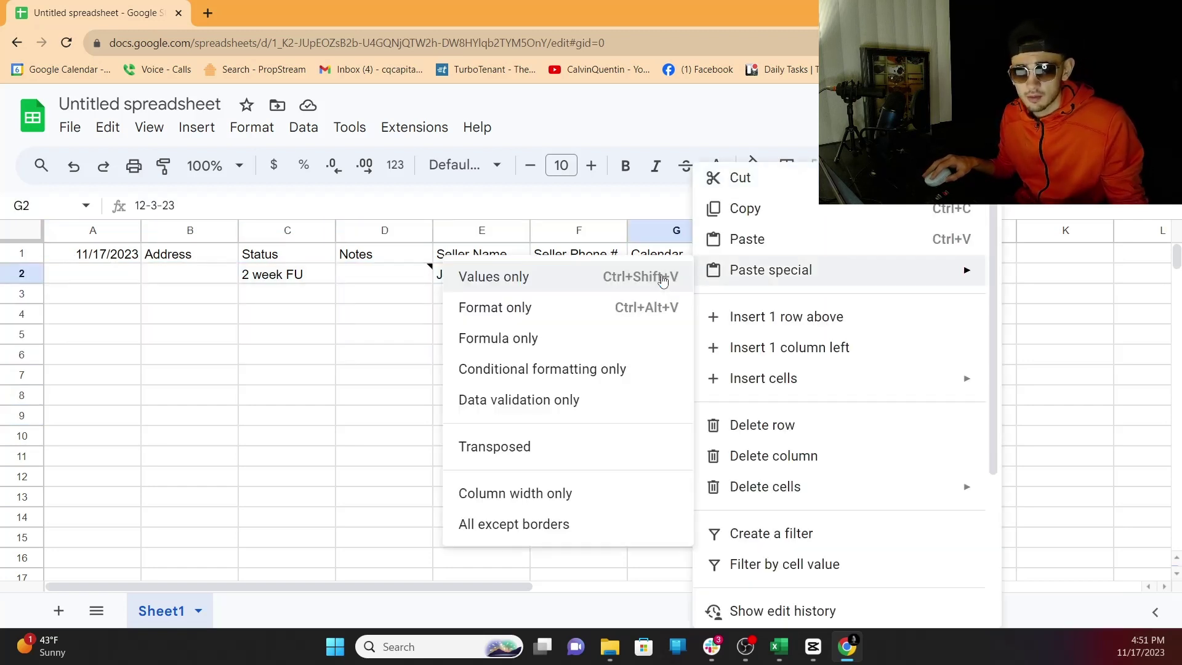
pyautogui.click(313, 321)
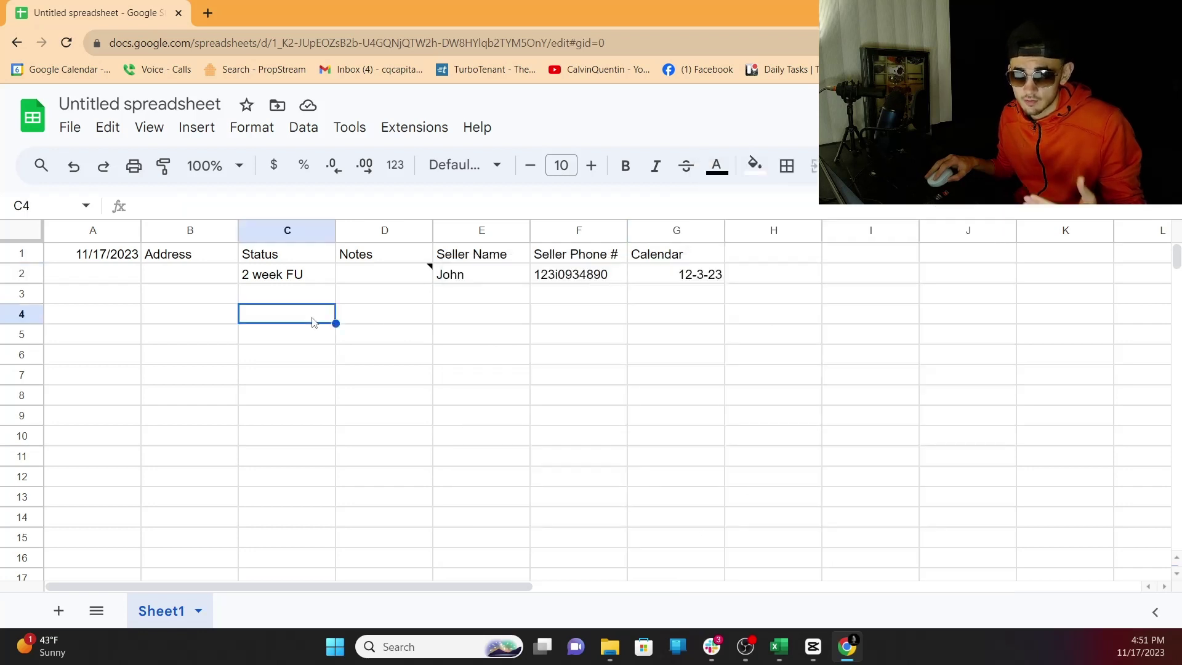
pyautogui.rightClick(673, 281)
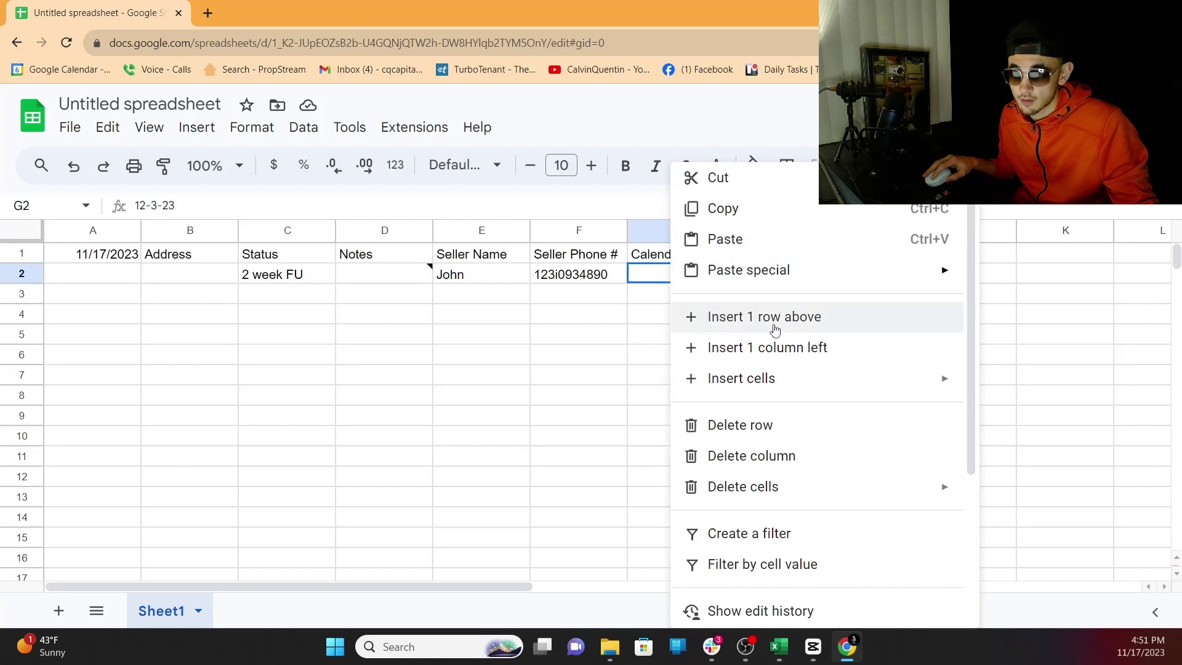
pyautogui.scroll(-3, 793, 486)
pyautogui.click(766, 500)
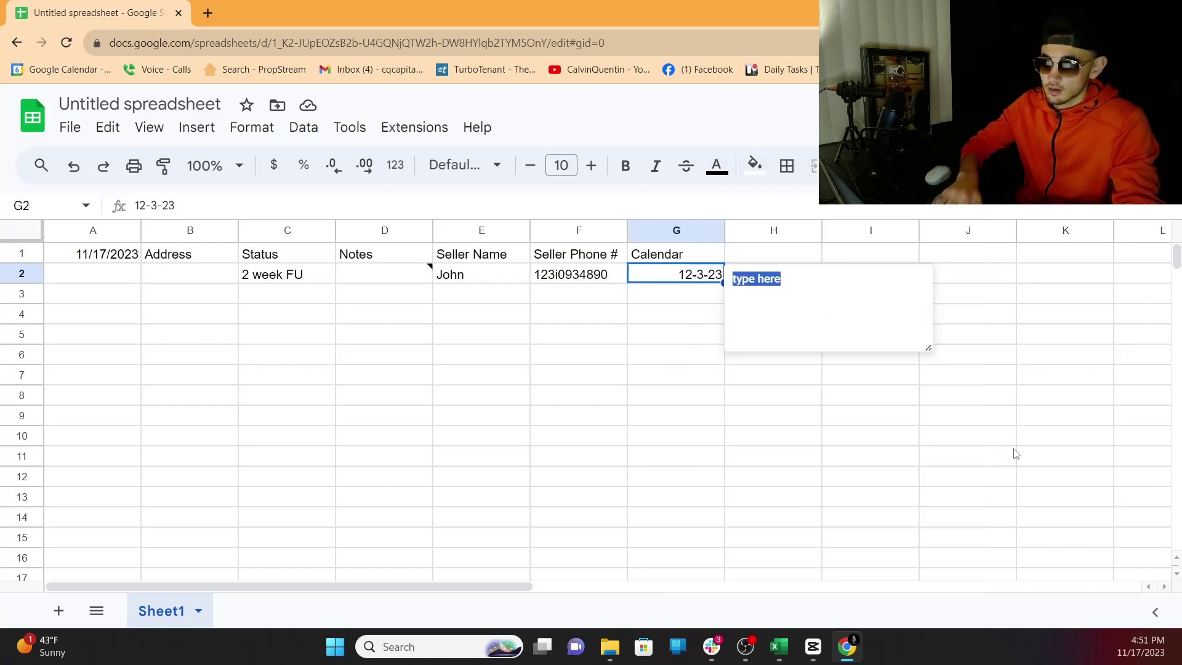
pyautogui.write('S')
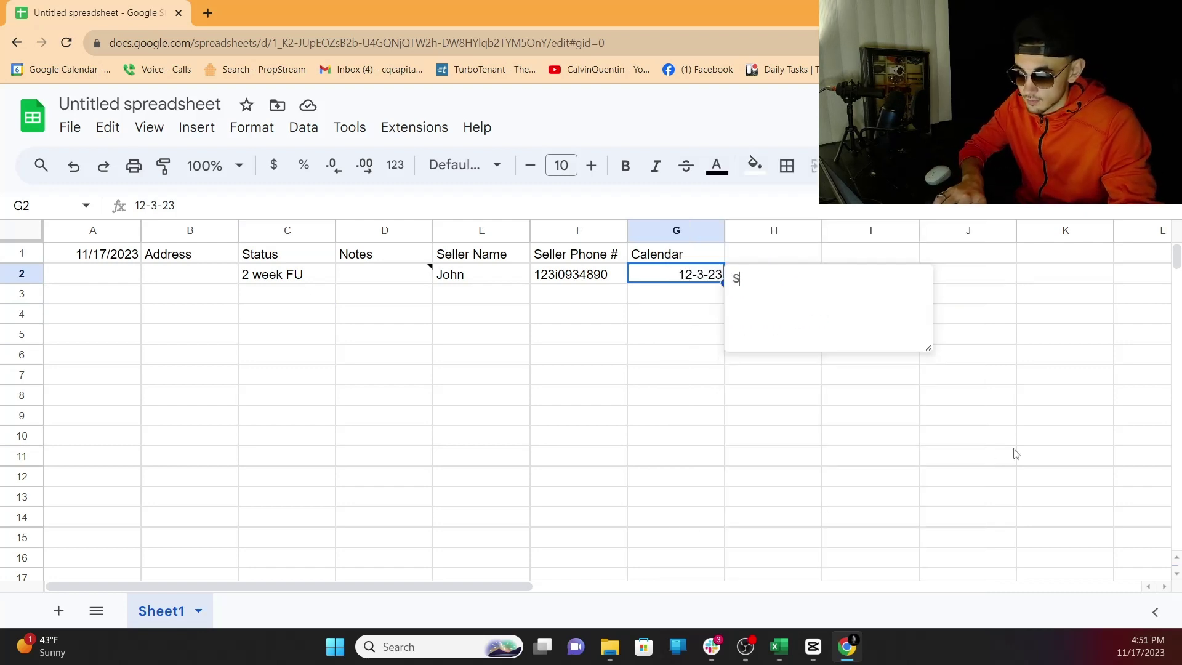
pyautogui.write('eller told me ')
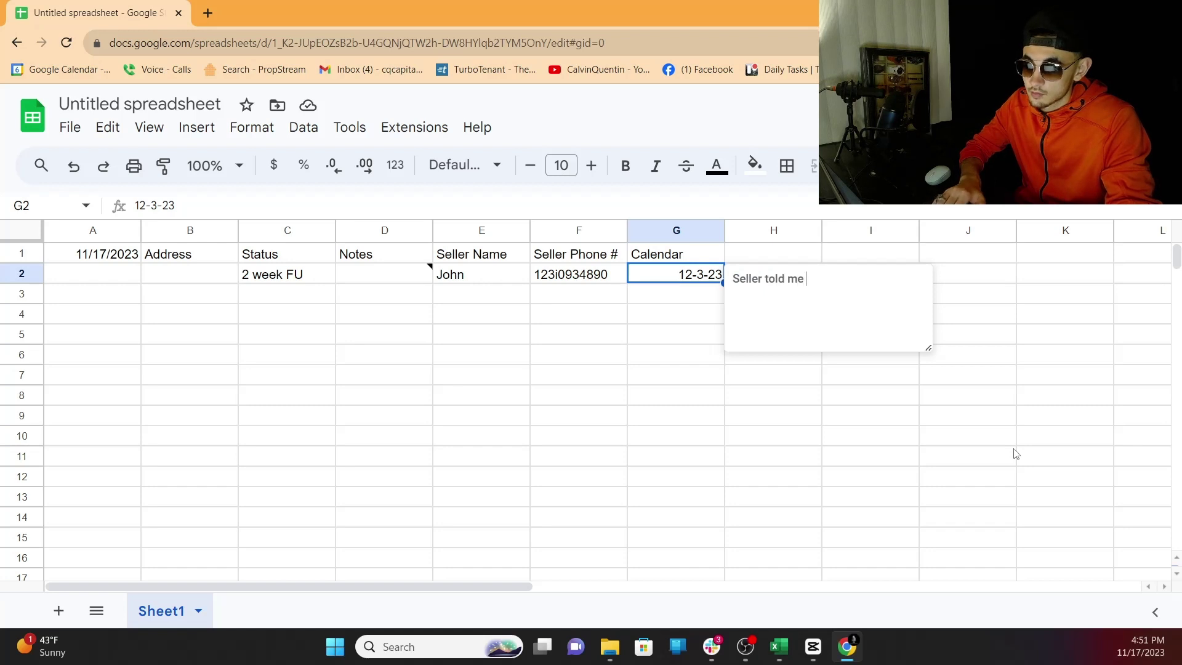
pyautogui.write('follow back up ')
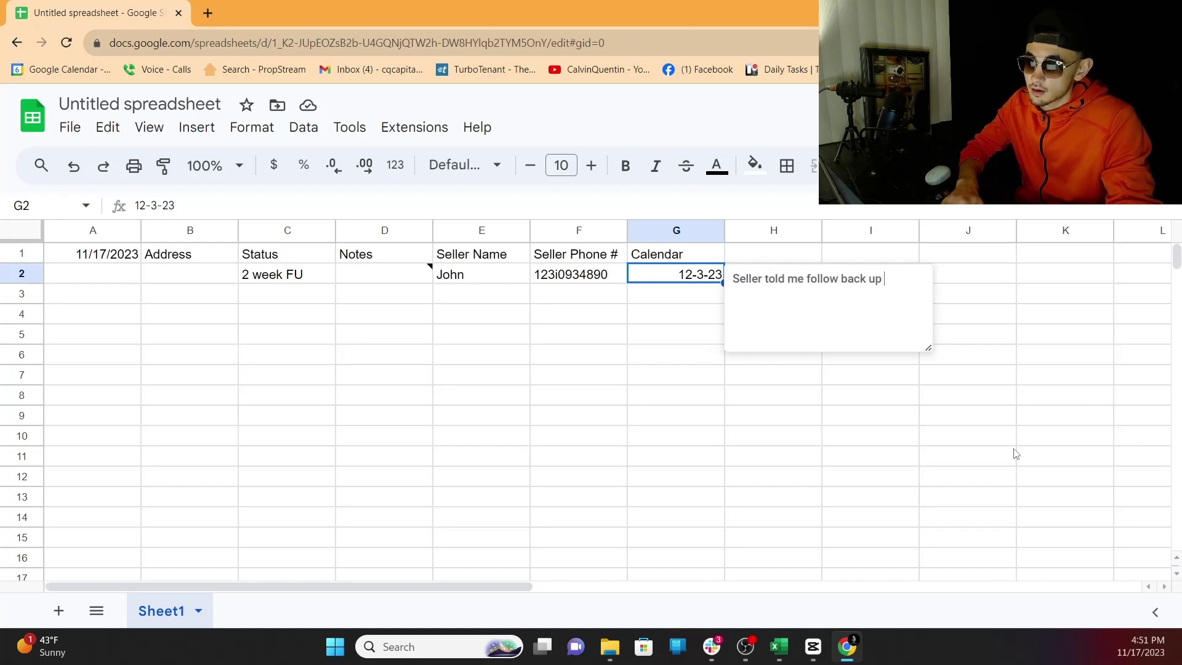
pyautogui.write('with him for an offer')
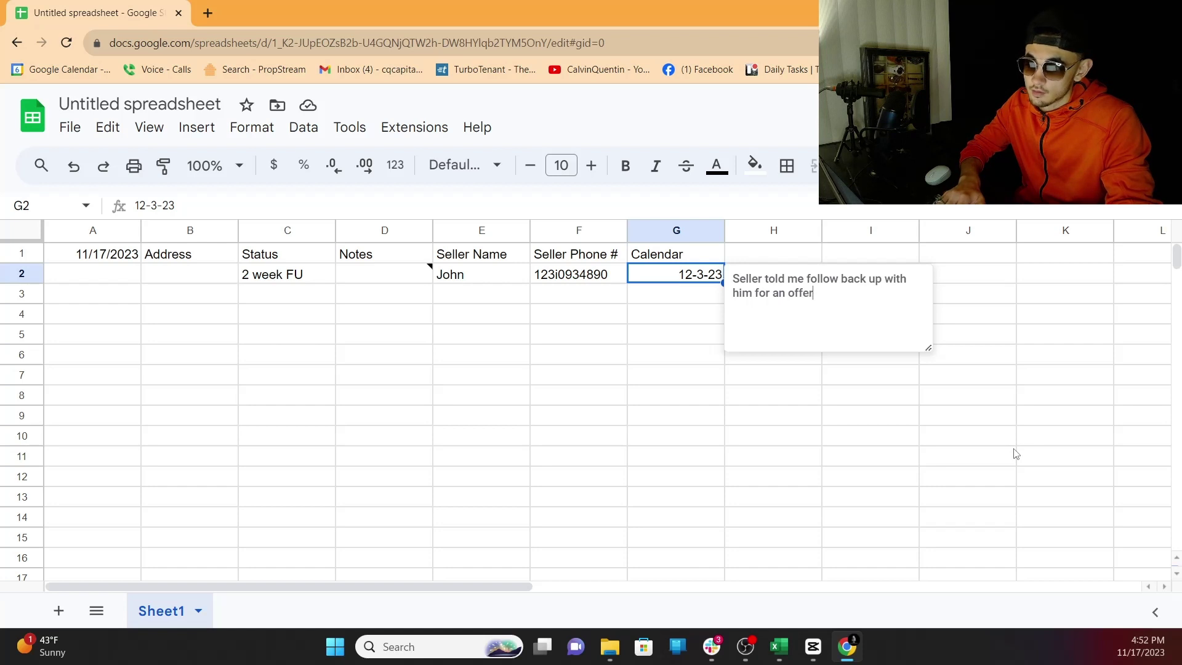
pyautogui.click(828, 394)
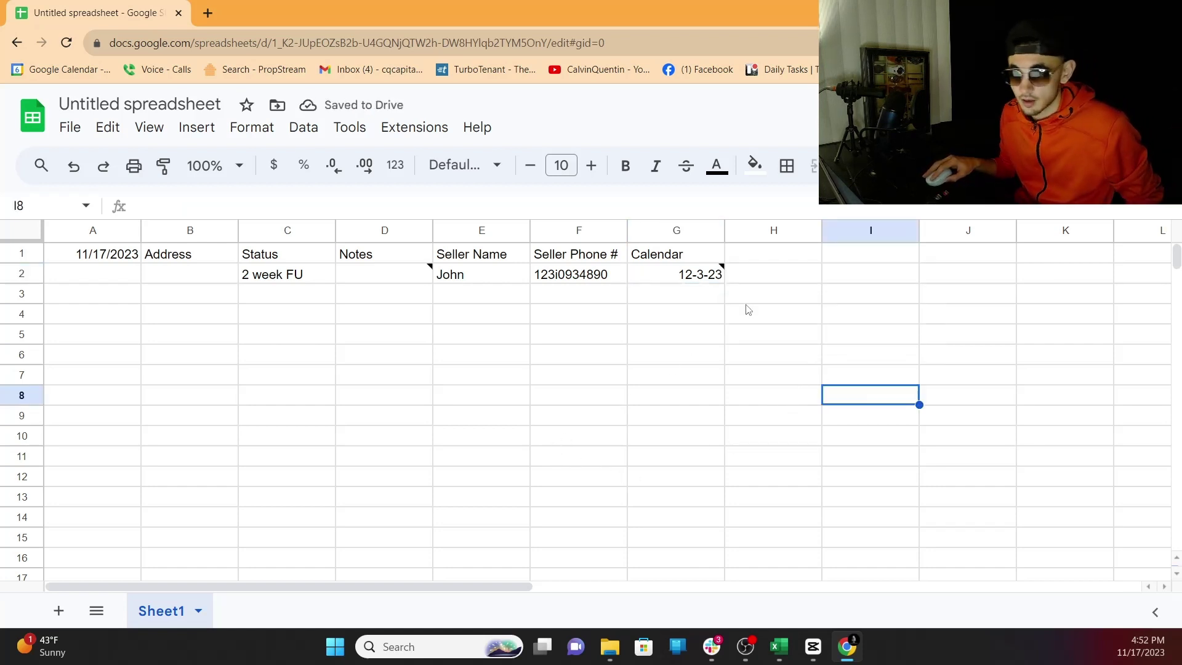
pyautogui.moveTo(706, 282)
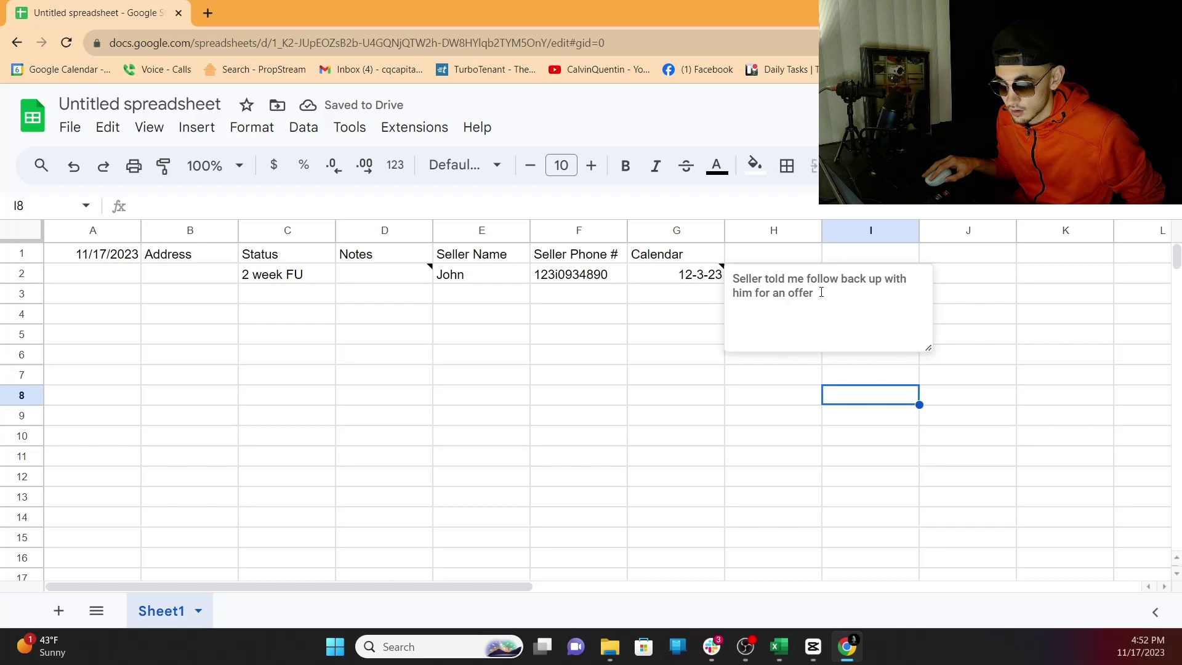
pyautogui.moveTo(822, 291); pyautogui.dragTo(734, 293)
pyautogui.click(586, 376)
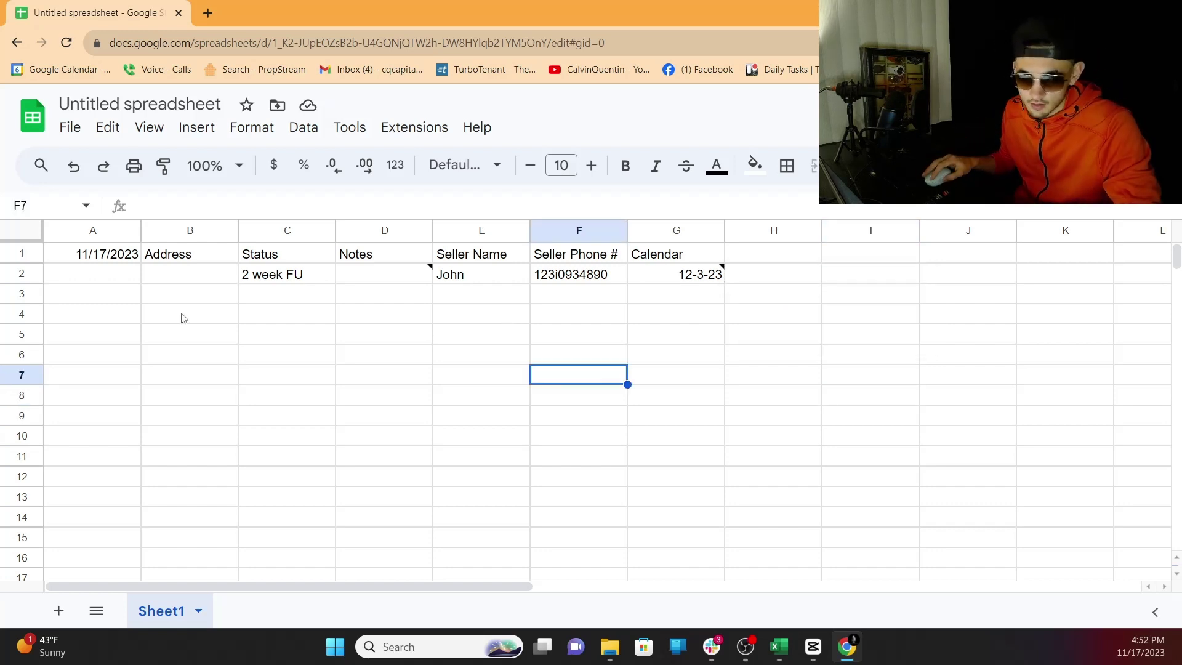
# - Enter two more sample seller first names in E3 and E4
pyautogui.click(207, 299)
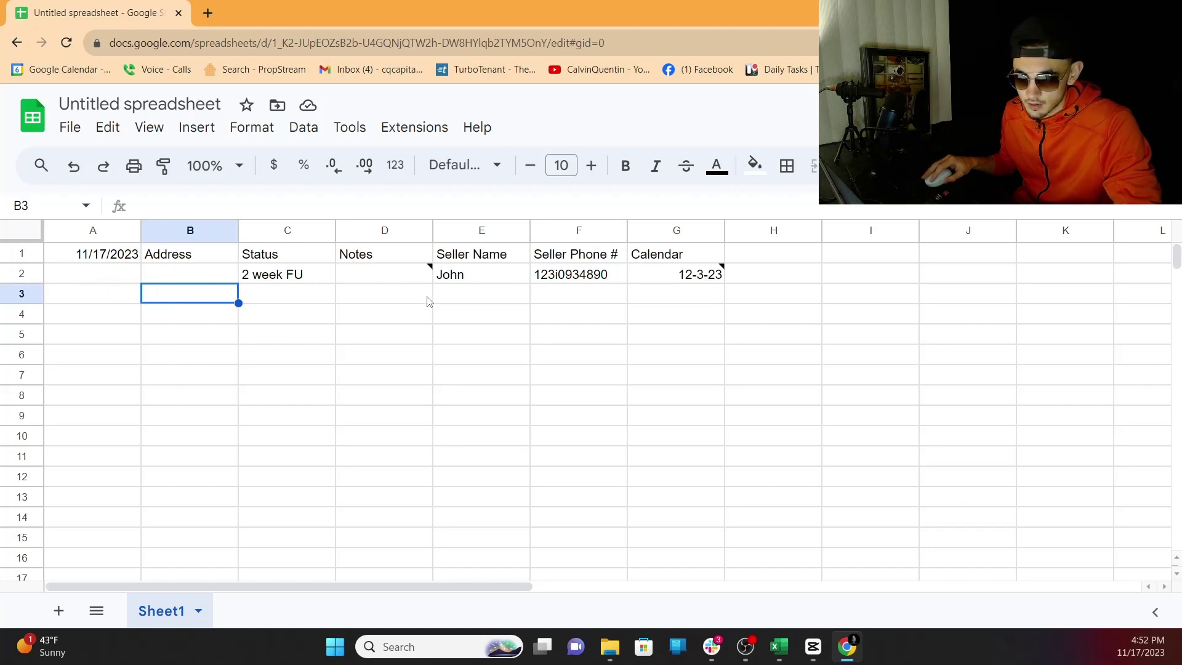
pyautogui.click(454, 293)
pyautogui.write('mary')
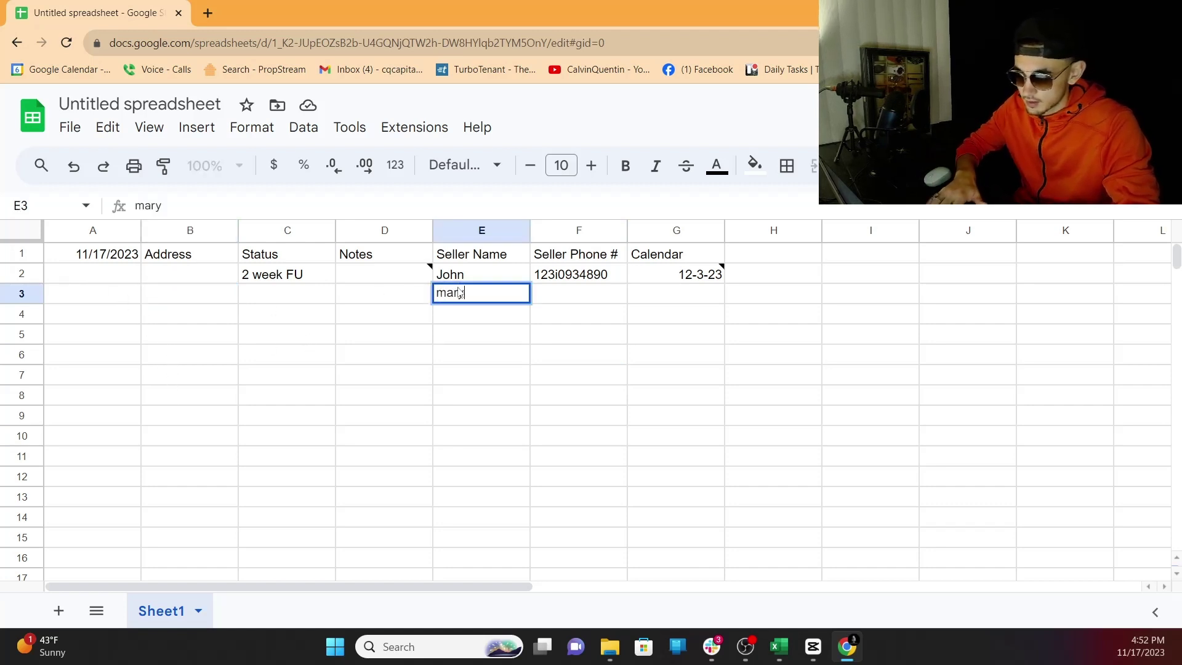
pyautogui.press('Return')
pyautogui.write('bill')
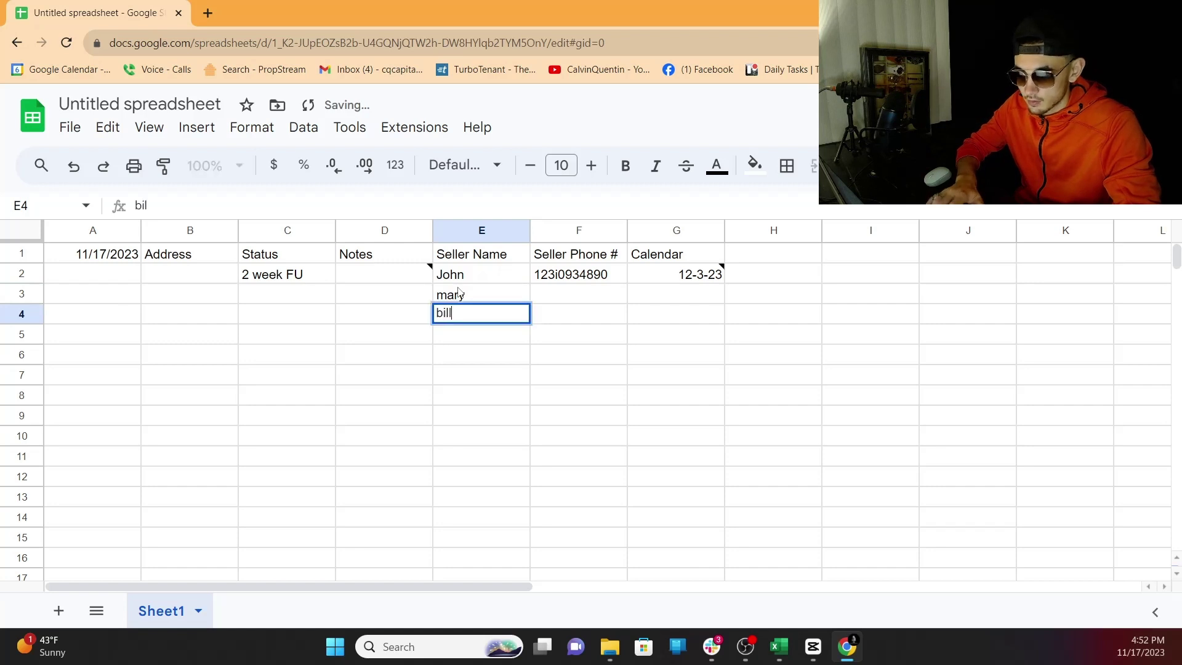
pyautogui.moveTo(533, 394); pyautogui.dragTo(530, 383)
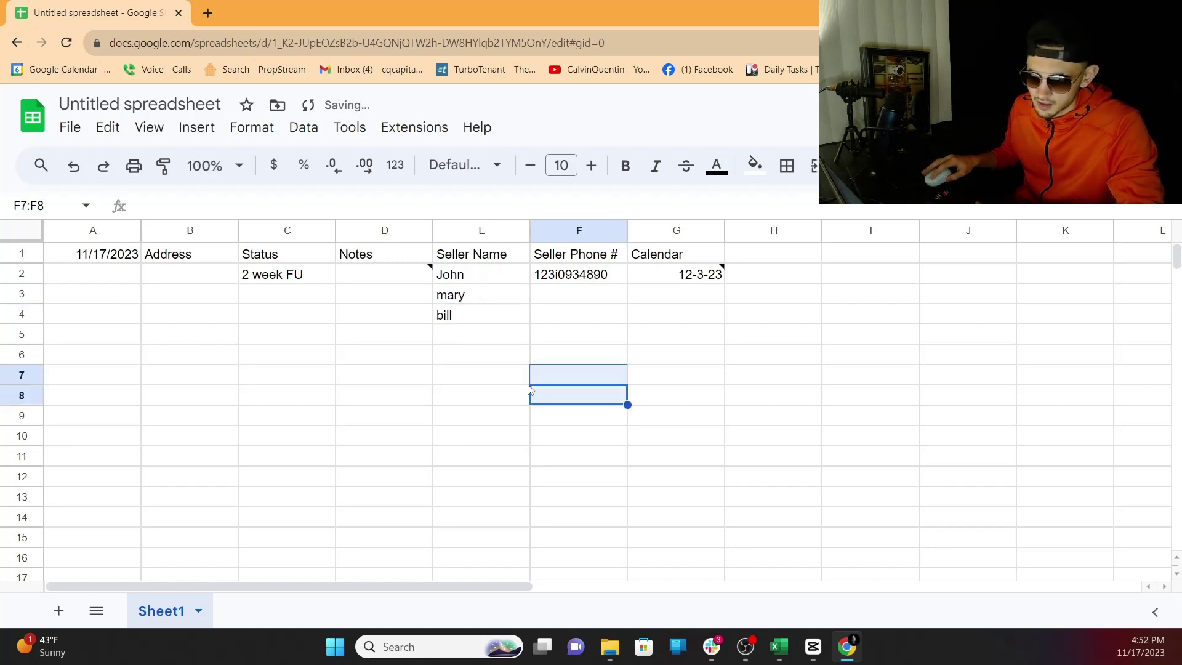
pyautogui.click(471, 338)
pyautogui.click(320, 336)
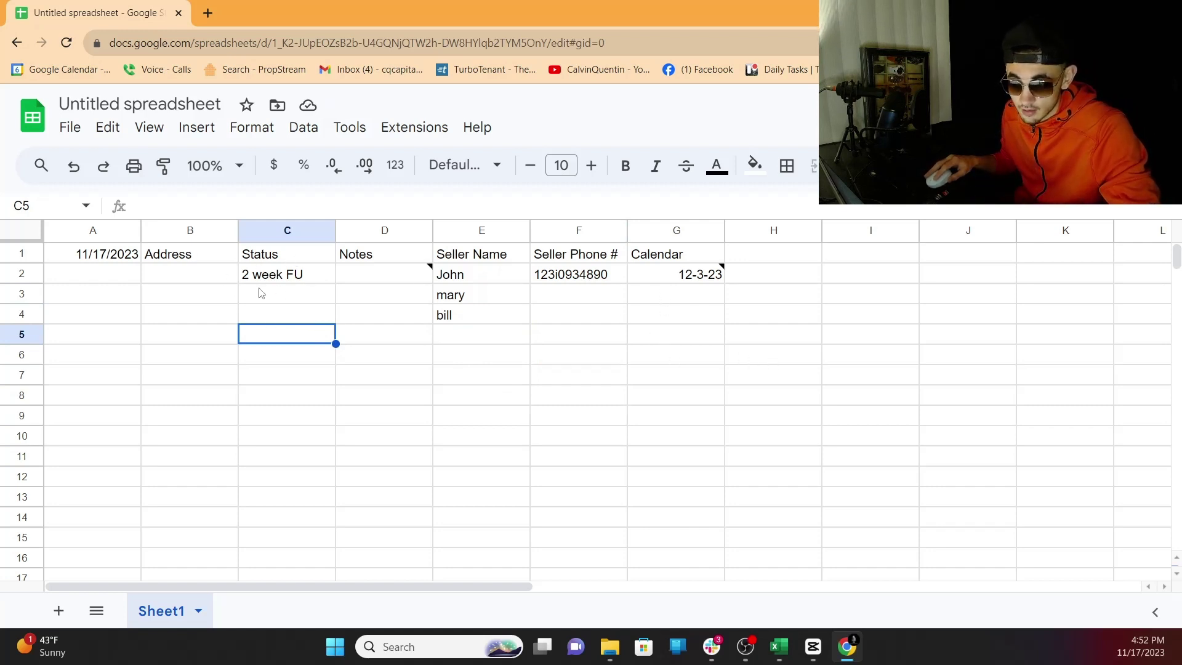
# - Copy the header row into row 5, date it 11/18/2023, and open a new browser tab
pyautogui.click(38, 254)
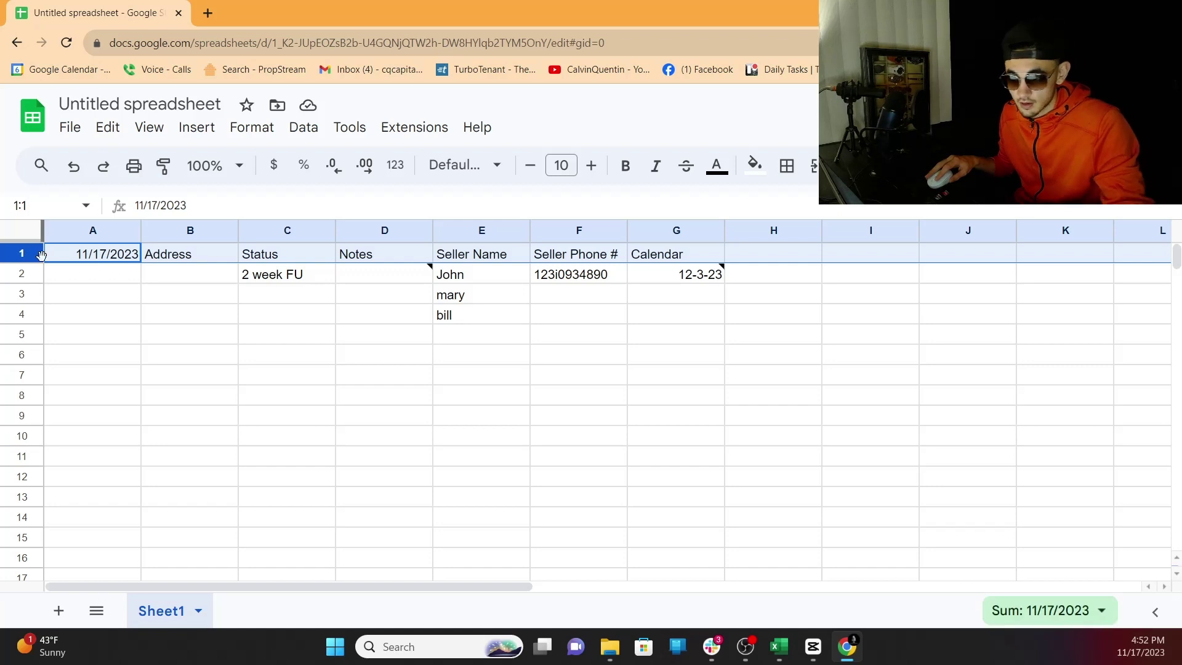
pyautogui.hotkey('ctrl', 'c')
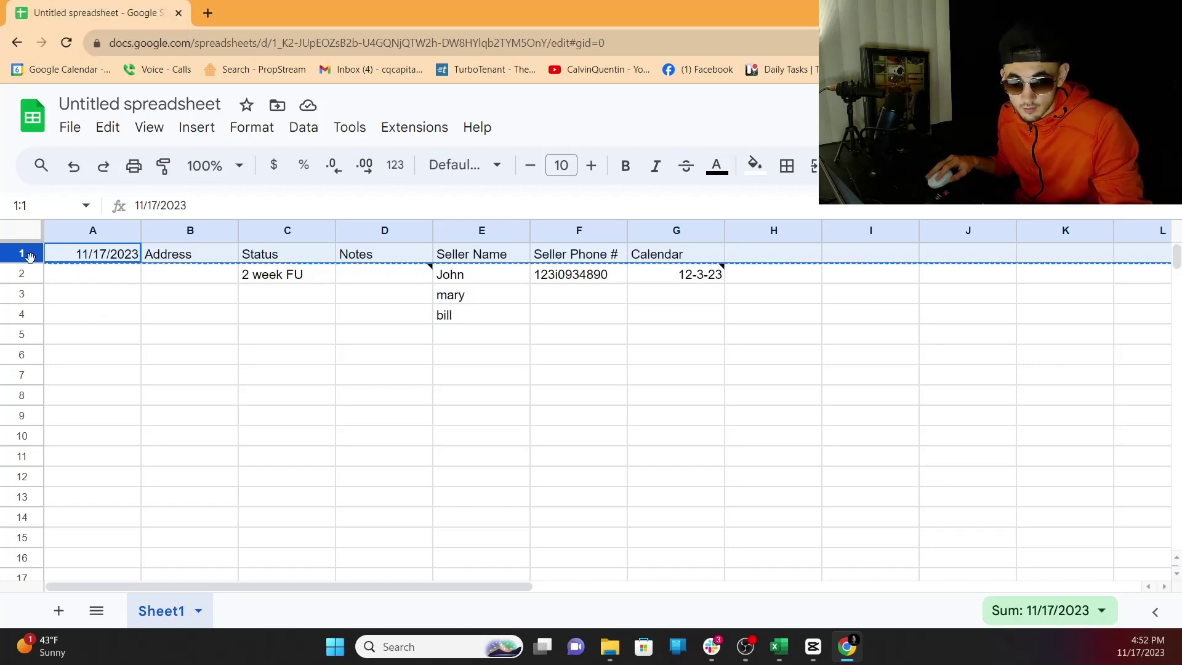
pyautogui.click(34, 333)
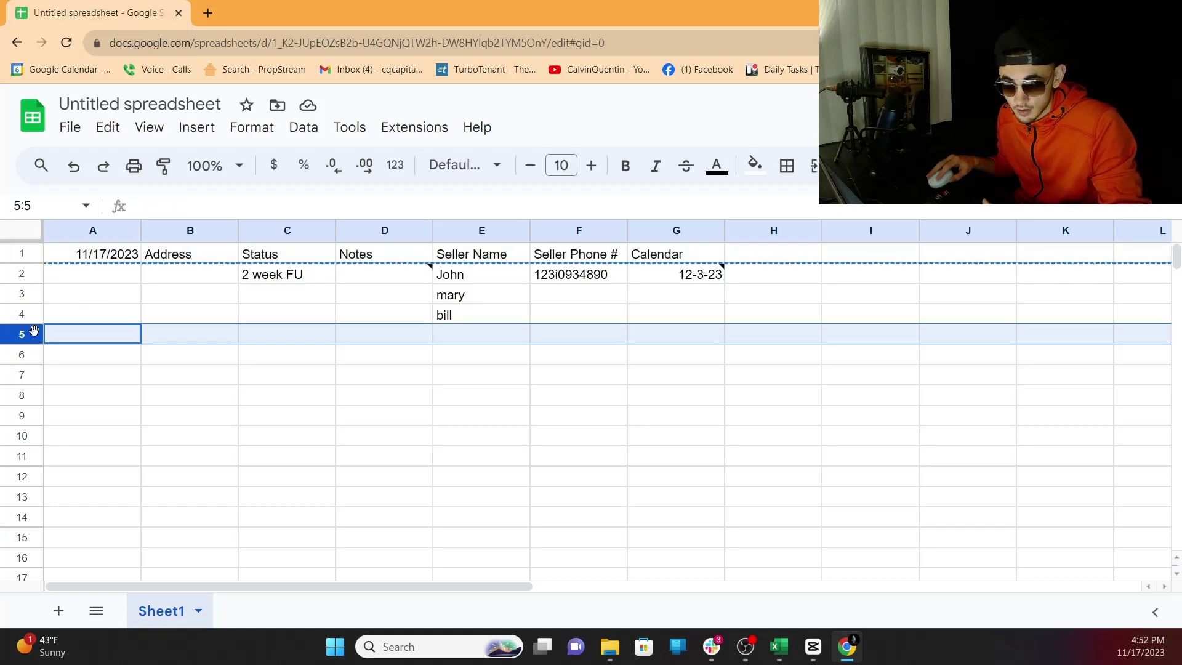
pyautogui.hotkey('ctrl', 'v')
pyautogui.doubleClick(119, 340)
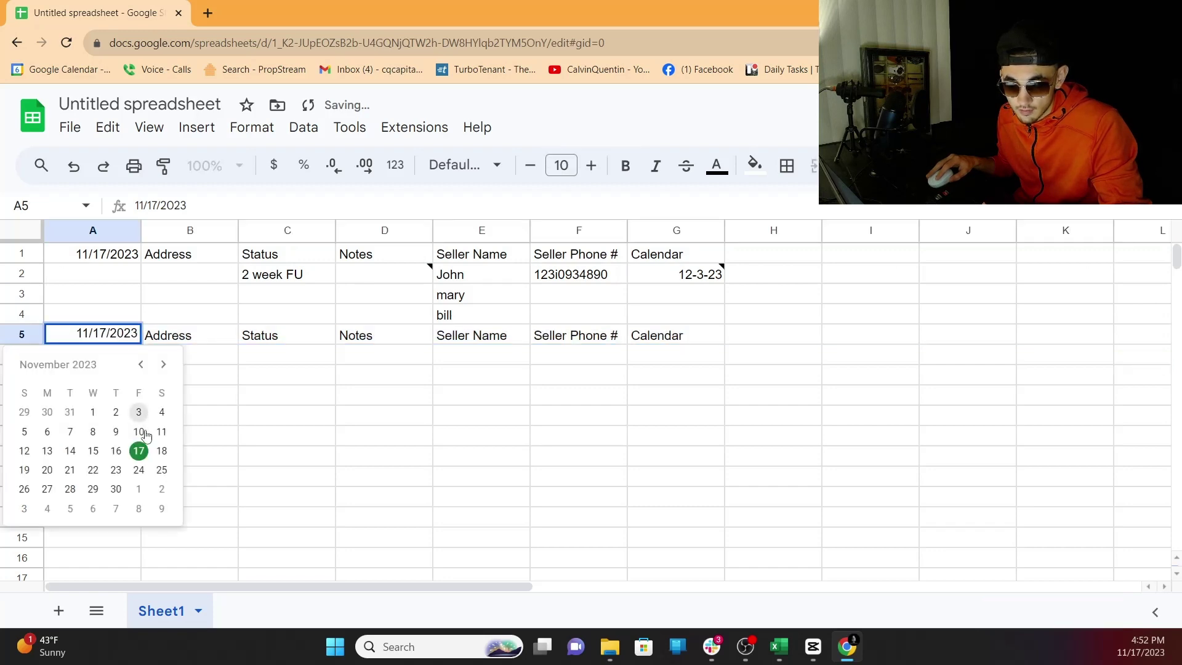
pyautogui.click(161, 451)
pyautogui.click(384, 476)
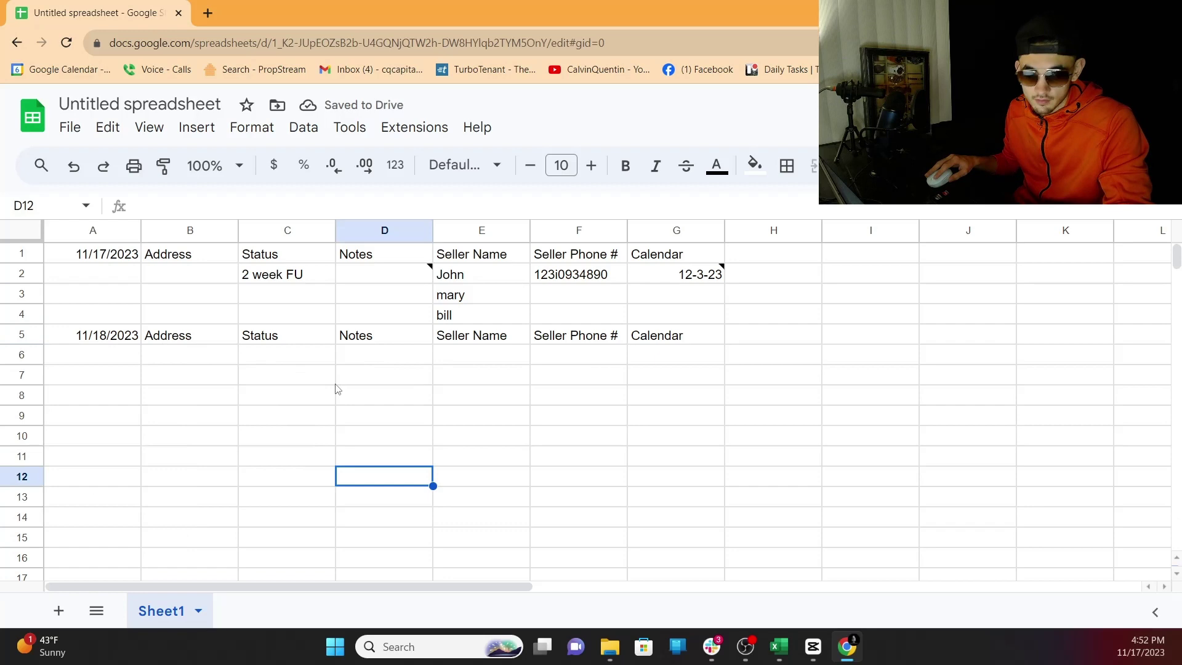
pyautogui.click(207, 13)
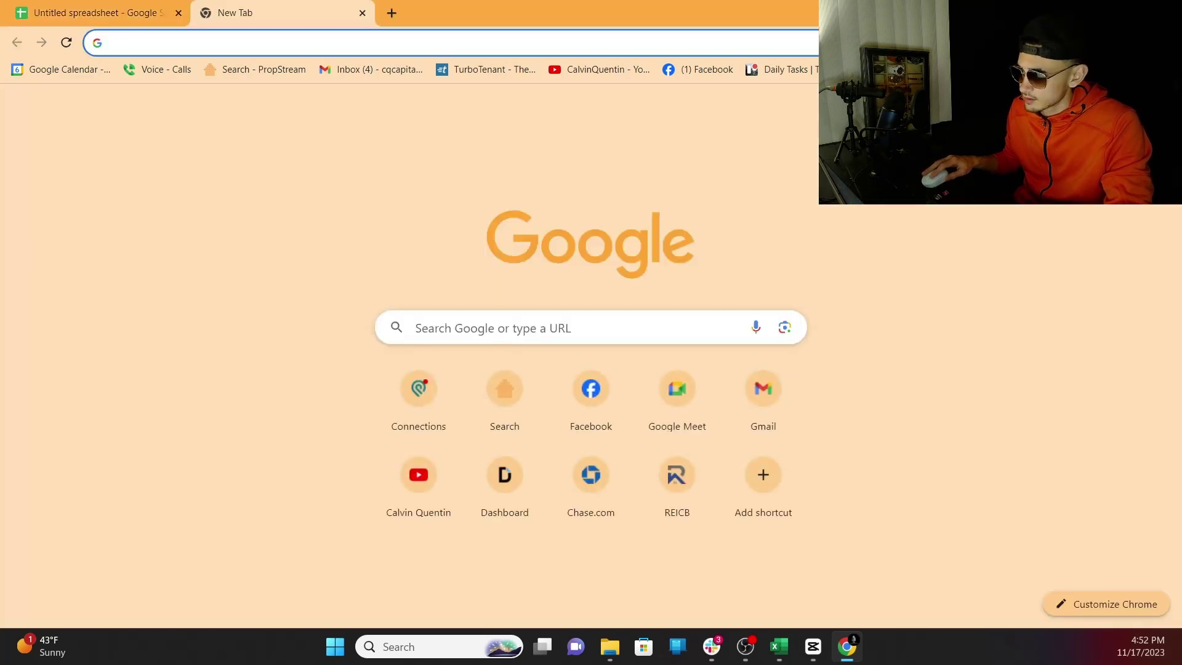
# - Close the blank new tab to return to the lead-tracking spreadsheet
pyautogui.hotkey('ctrl', 'w')
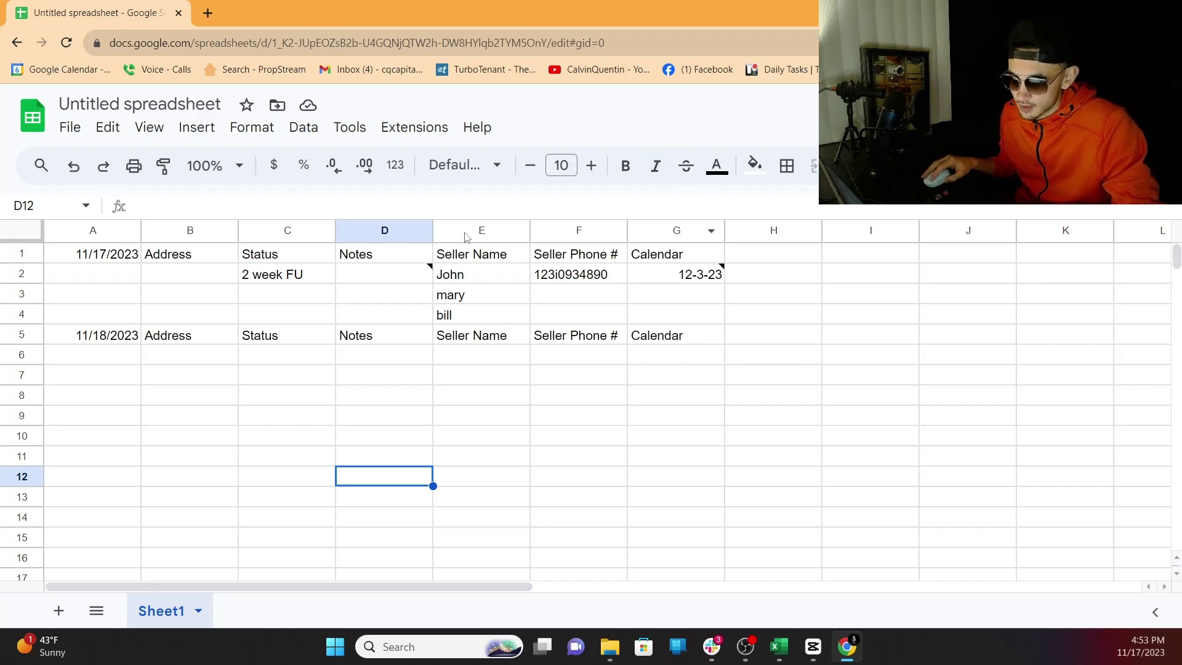
# - Shift the seller and calendar columns over to G–I and enter 'Asking' as the E1 header
pyautogui.moveTo(466, 235); pyautogui.dragTo(853, 257)
pyautogui.hotkey('ctrl', 'c')
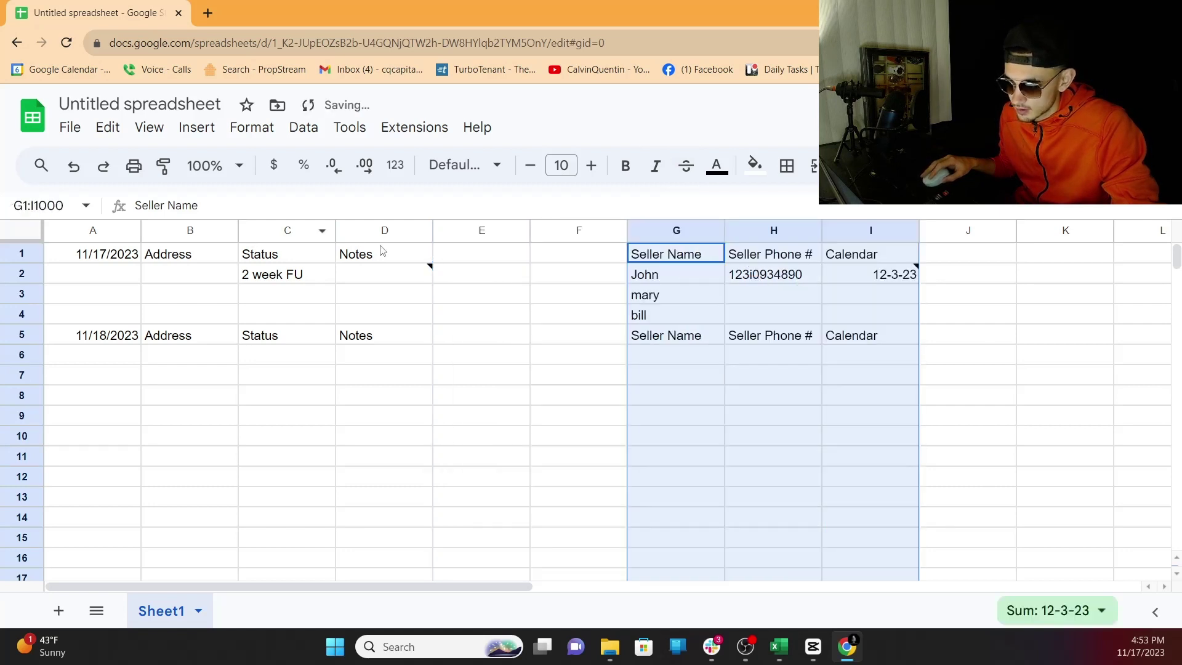
pyautogui.click(456, 250)
pyautogui.write('Asking')
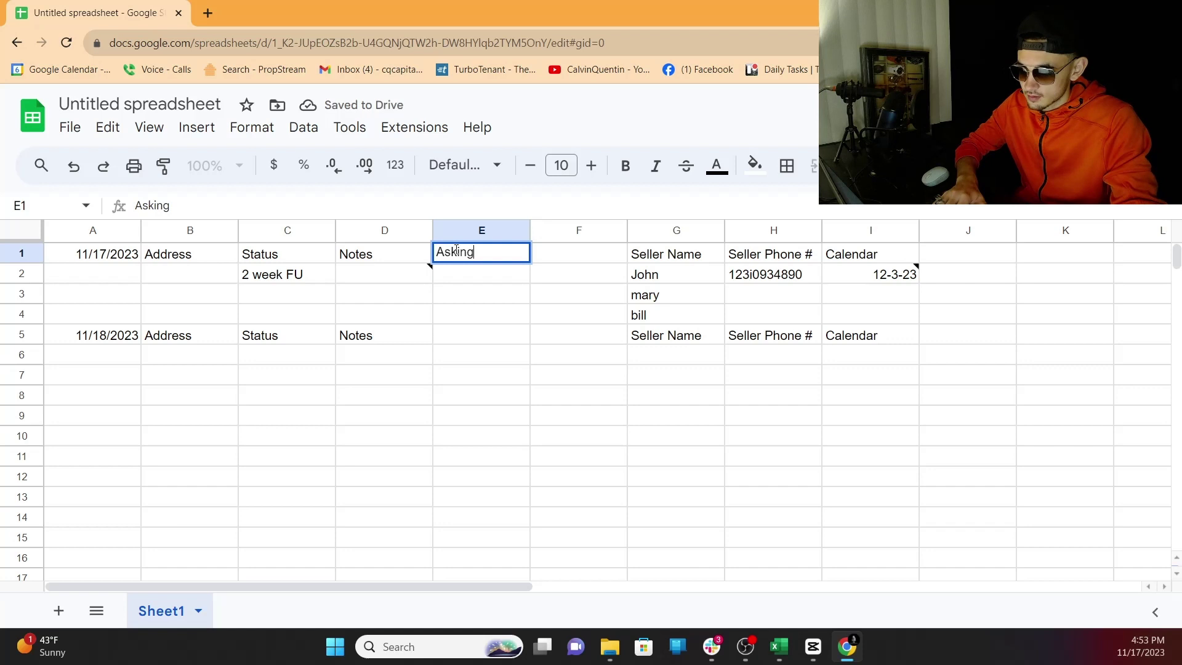
# - Head column F with 'MAO', replacing a half-typed 'Magic Number'
pyautogui.doubleClick(551, 259)
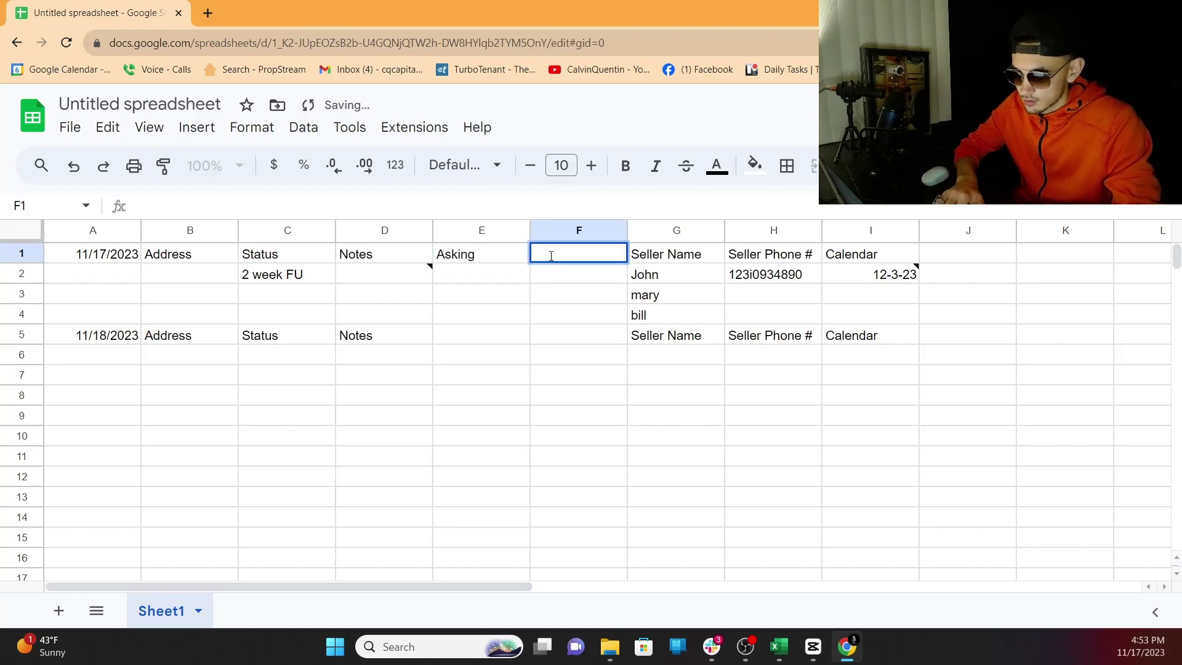
pyautogui.write('Magic')
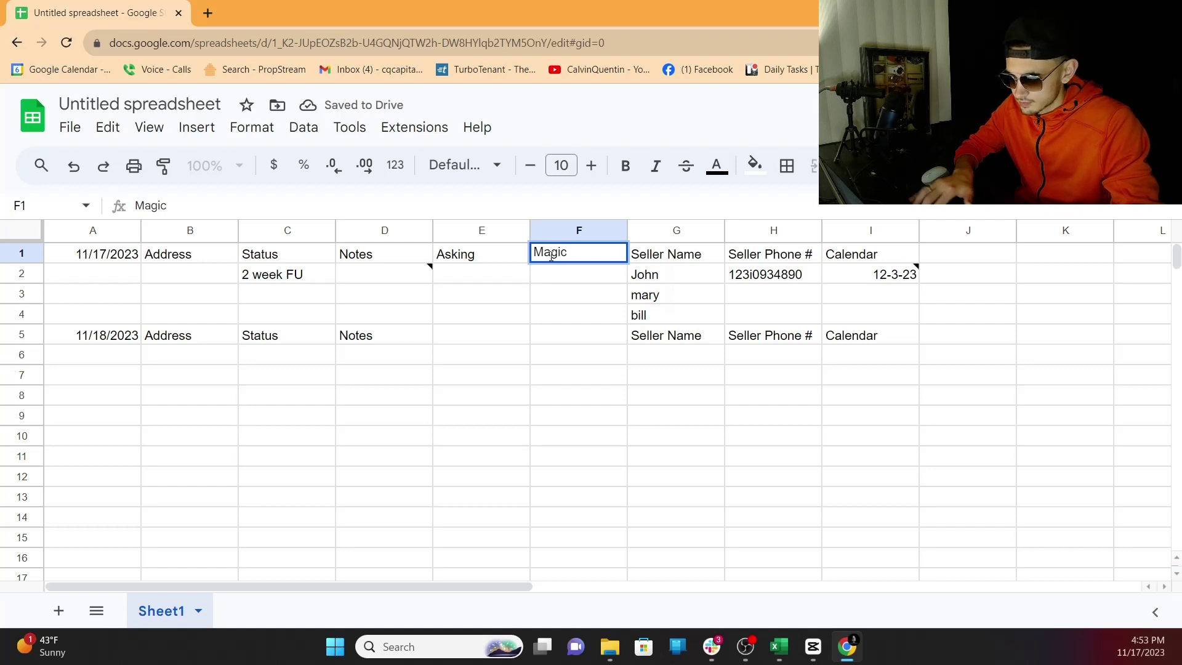
pyautogui.write(' Numb')
pyautogui.press('BackSpace')
pyautogui.press('BackSpace')
pyautogui.press('BackSpace')
pyautogui.press('BackSpace')
pyautogui.press('BackSpace')
pyautogui.press('BackSpace')
pyautogui.press('BackSpace')
pyautogui.press('BackSpace')
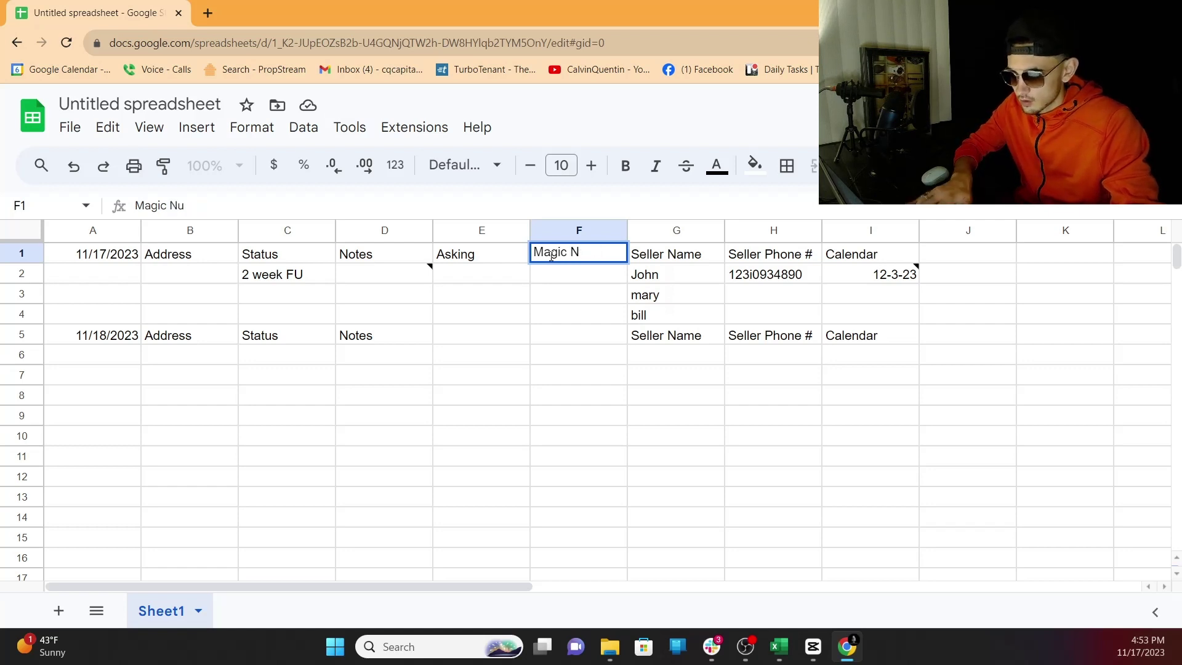
pyautogui.press('BackSpace')
pyautogui.press('BackSpace')
pyautogui.write('MAO')
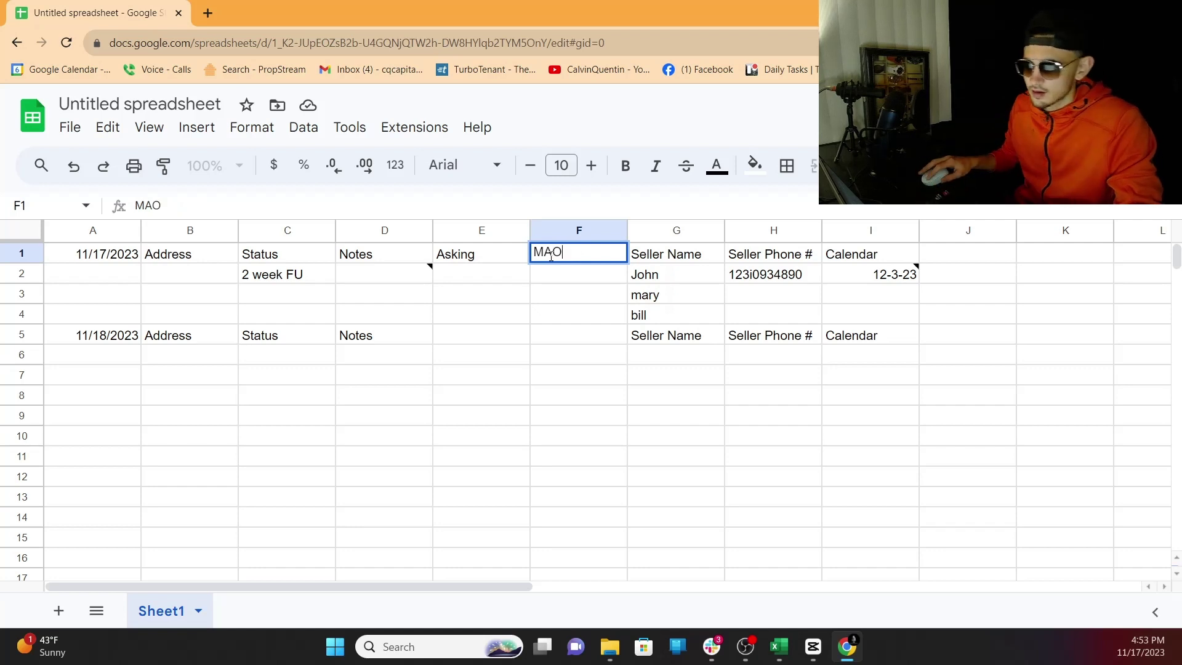
pyautogui.doubleClick(601, 273)
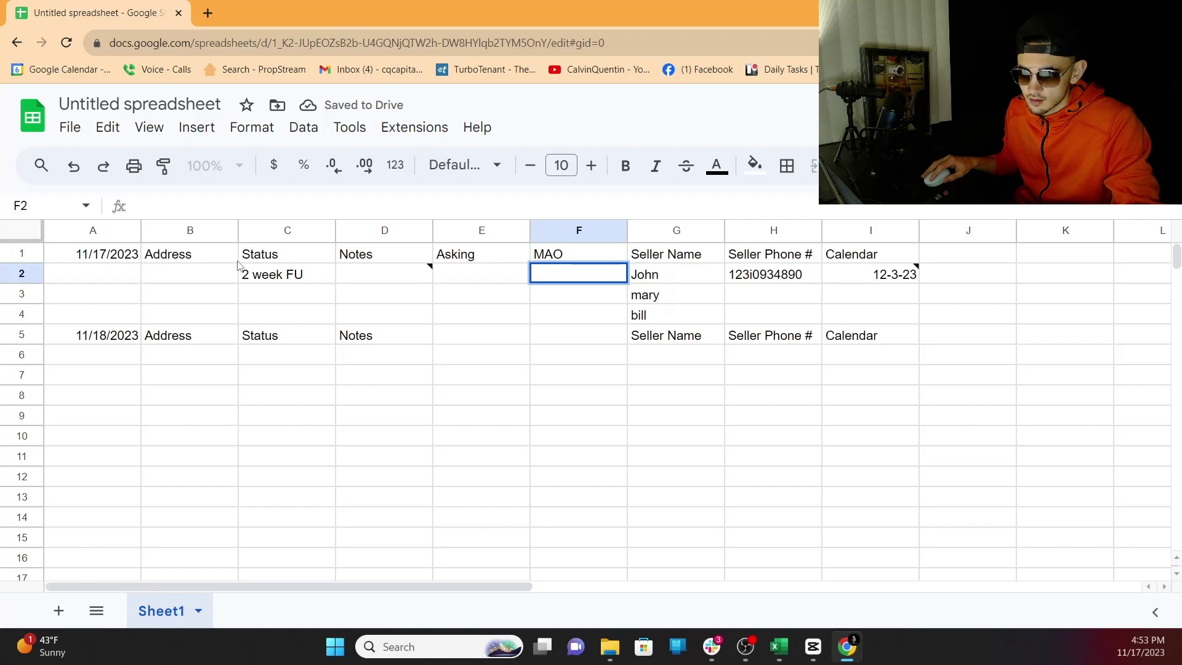
# - Enter 130 as the asking price in E2 and 80k as the MAO in F2
pyautogui.doubleClick(475, 275)
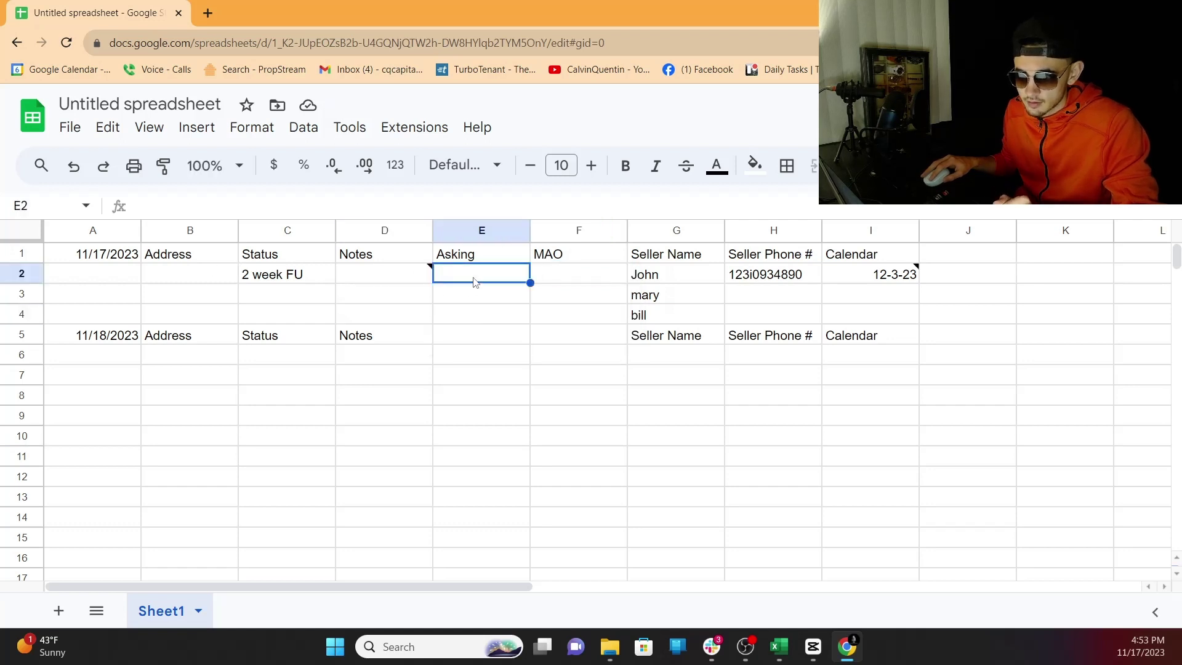
pyautogui.write('130')
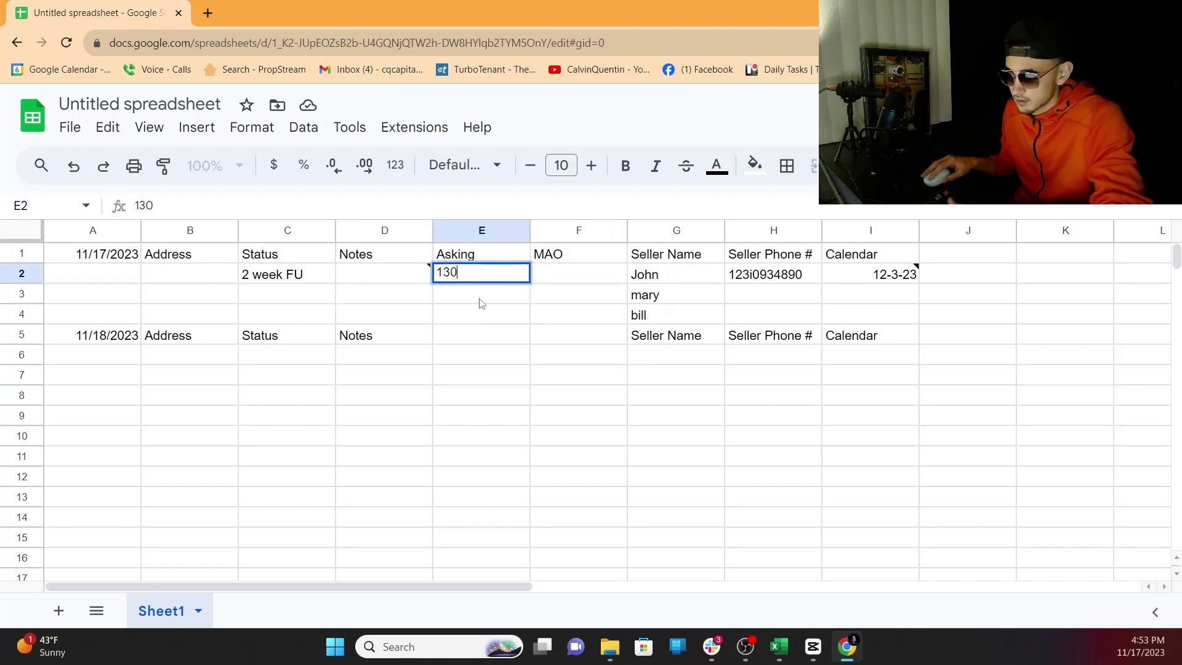
pyautogui.click(572, 274)
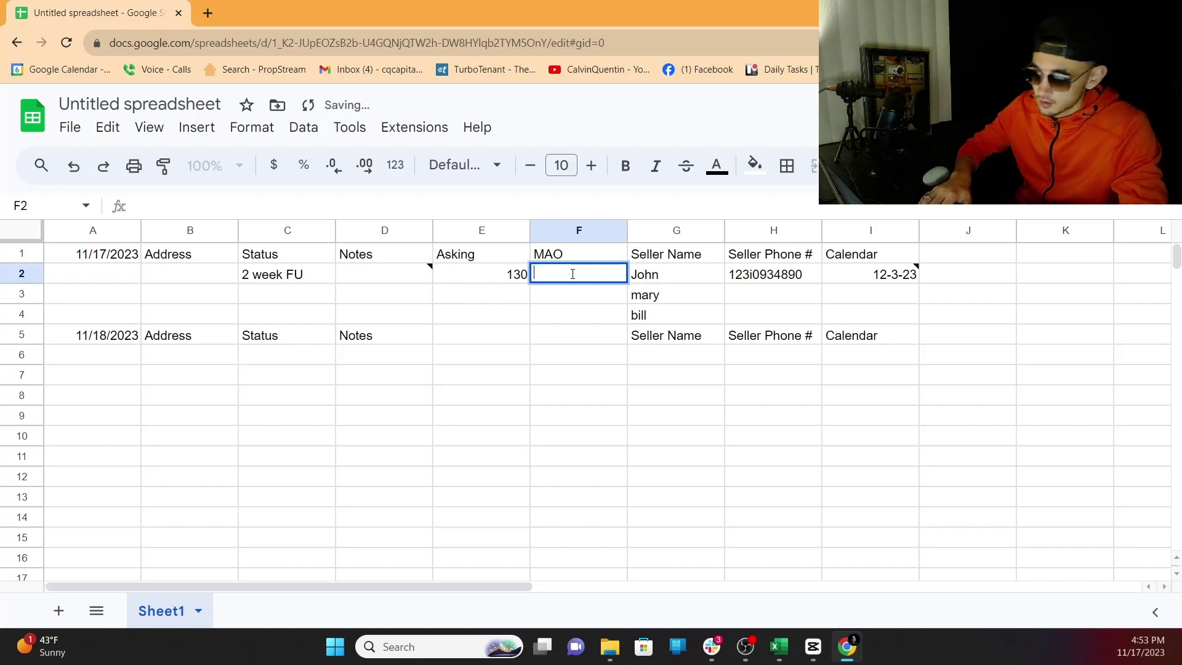
pyautogui.write('80k')
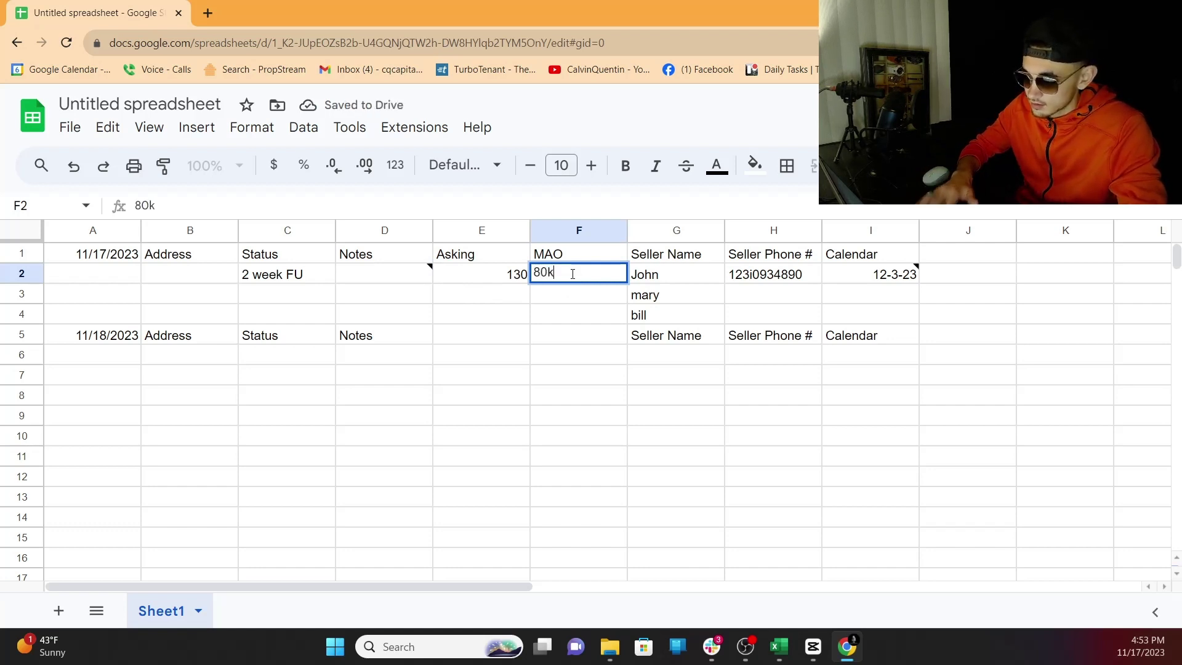
pyautogui.click(544, 478)
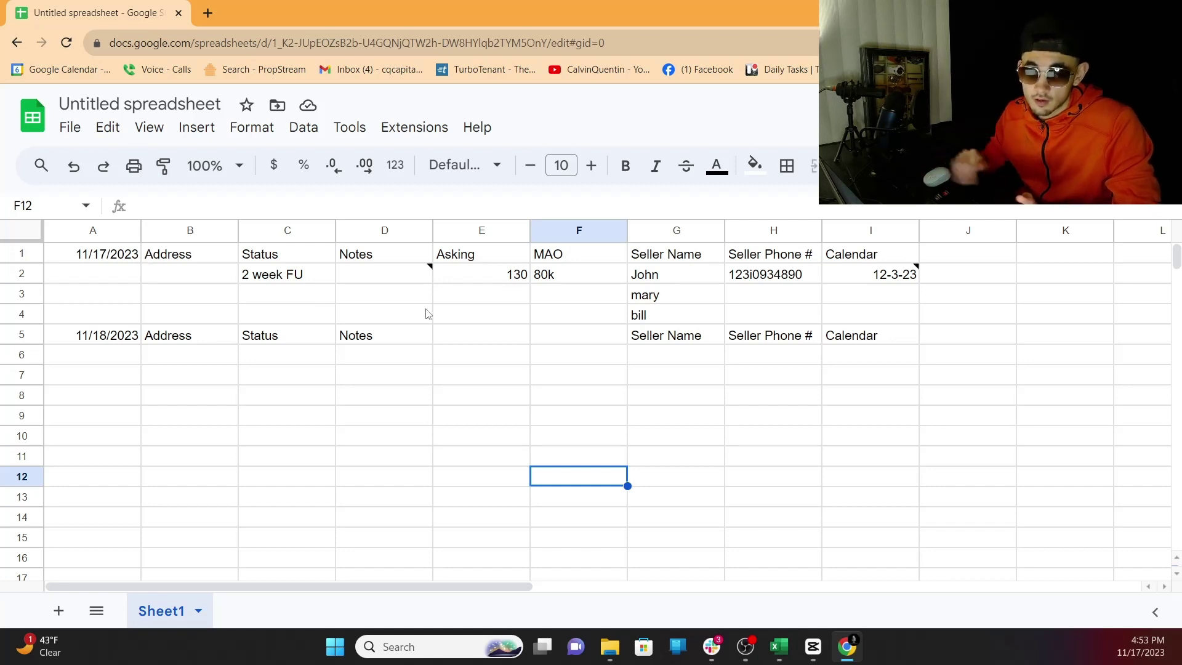
pyautogui.click(550, 274)
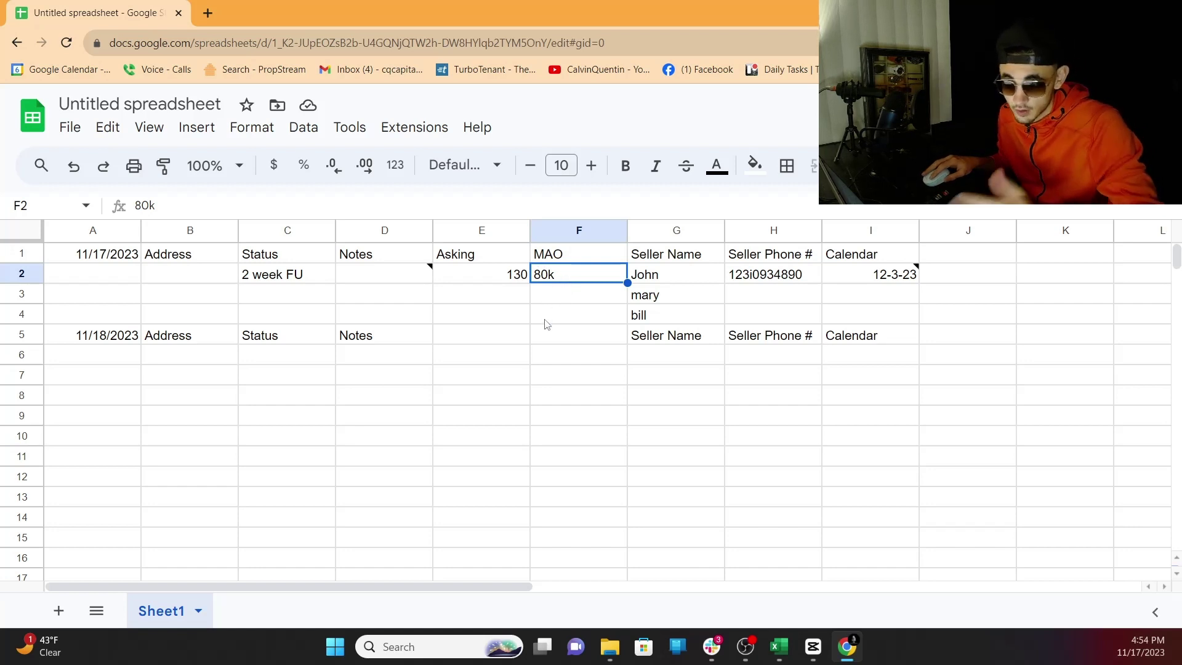
pyautogui.doubleClick(550, 297)
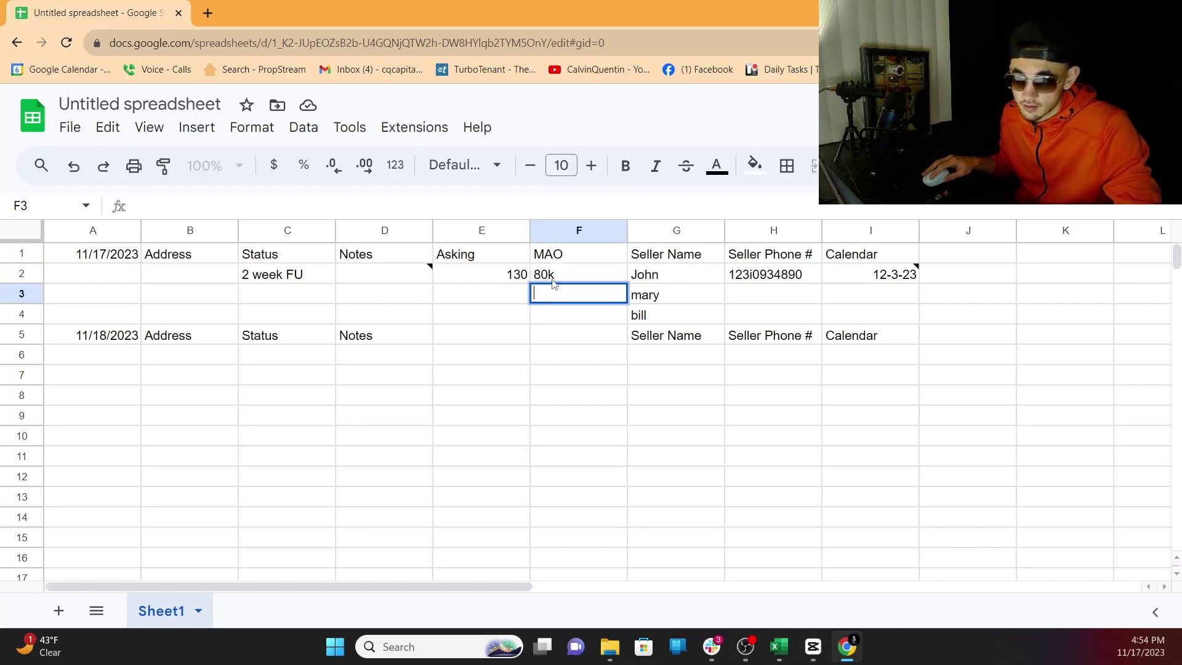
pyautogui.hotkey('ctrl', 'z')
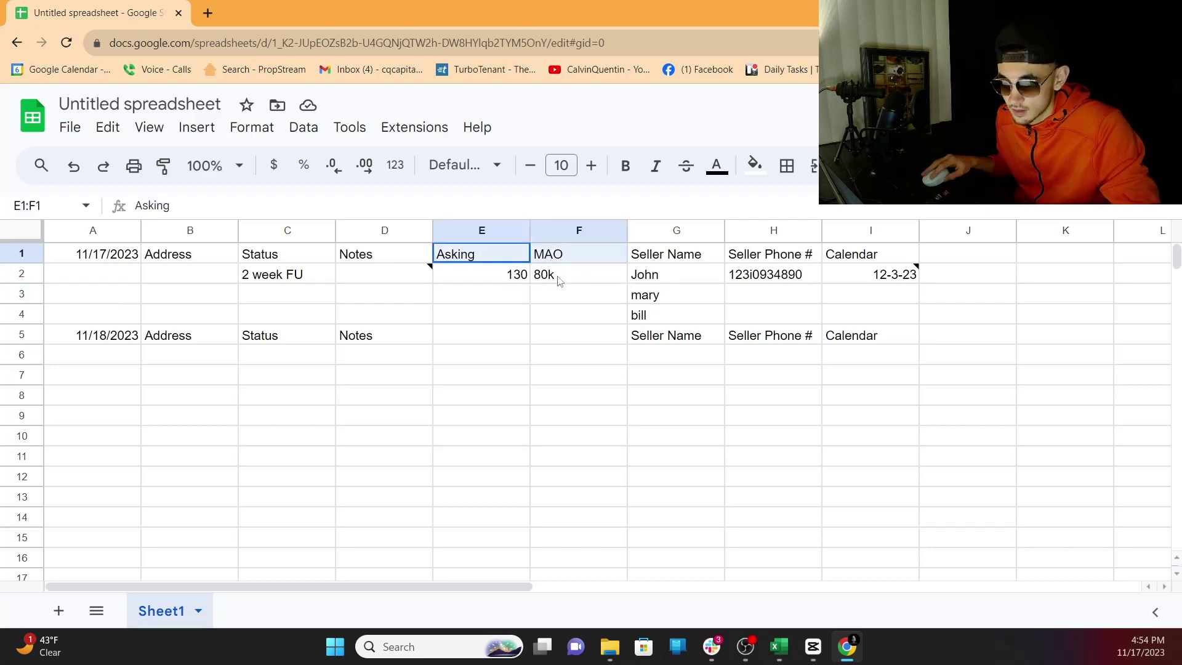
# - Copy the Asking header from E1 into E5 of the next-day header row
pyautogui.hotkey('ctrl', 'z')
pyautogui.hotkey('ctrl', 'z')
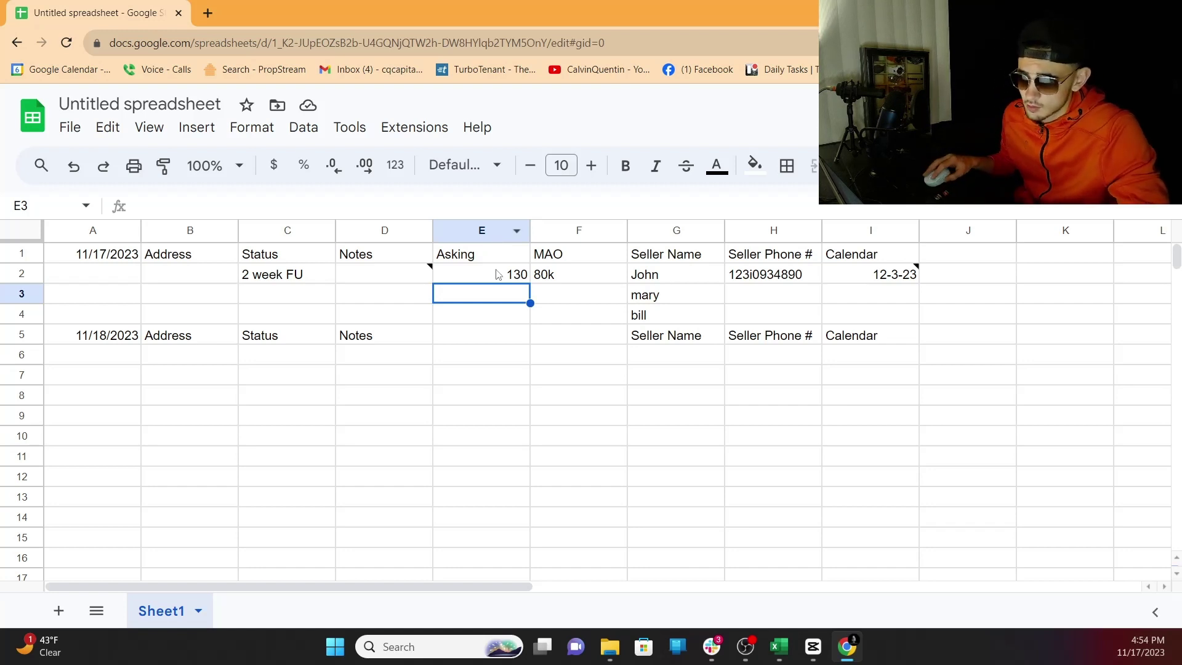
pyautogui.doubleClick(486, 256)
pyautogui.press('Return')
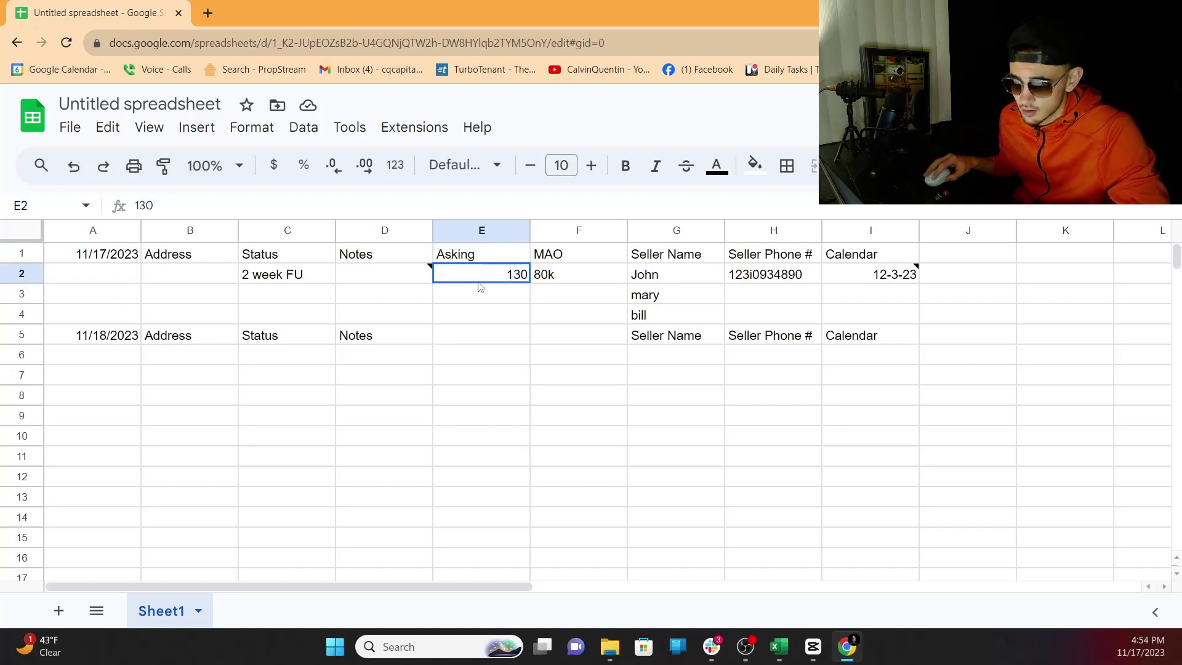
pyautogui.click(487, 254)
pyautogui.hotkey('ctrl', 'c')
pyautogui.click(502, 335)
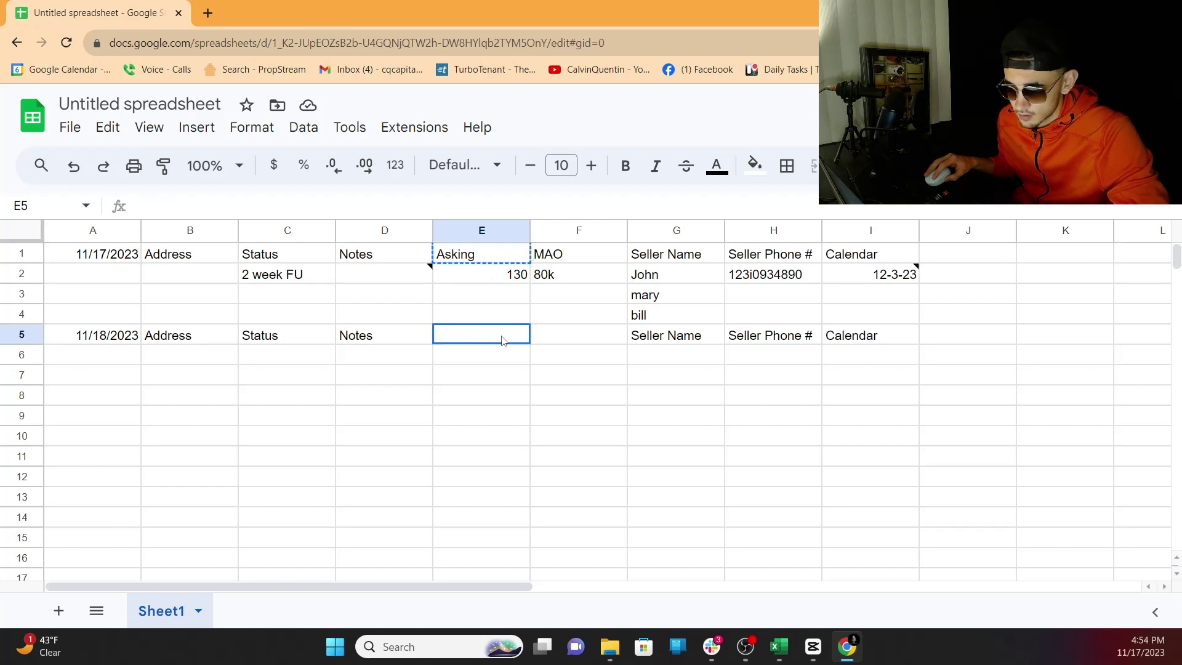
pyautogui.hotkey('ctrl', 'v')
# - Copy the MAO header from F1 into F5 of the next-day header row
pyautogui.click(557, 262)
pyautogui.hotkey('ctrl', 'c')
pyautogui.click(542, 335)
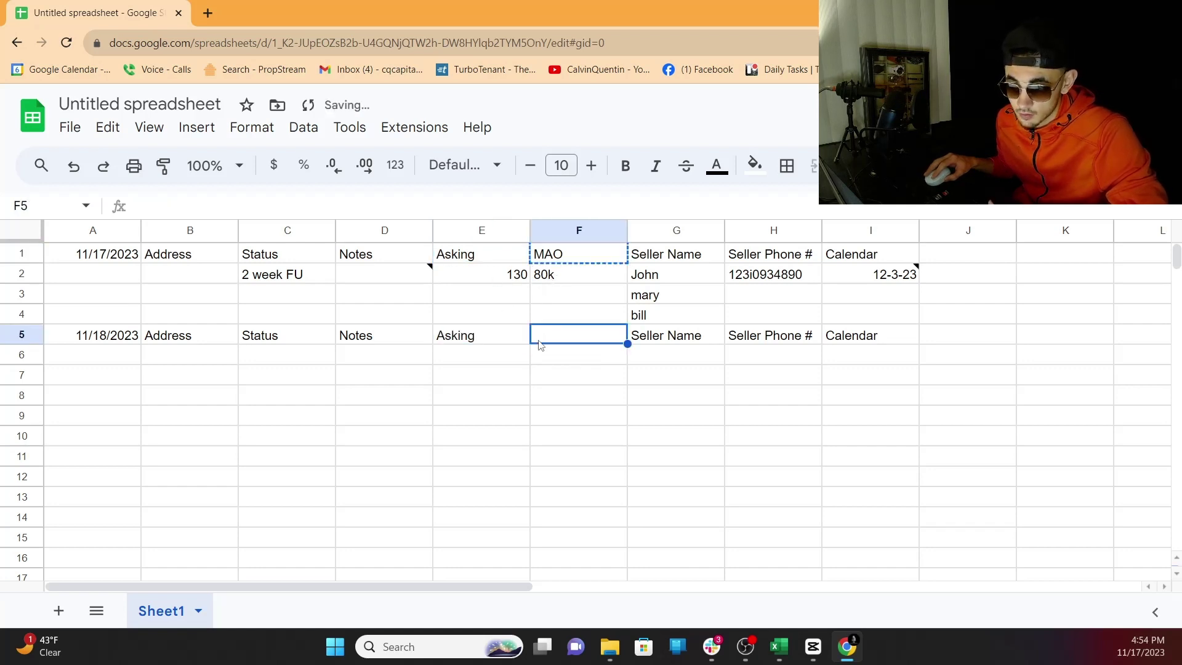
pyautogui.hotkey('ctrl', 'v')
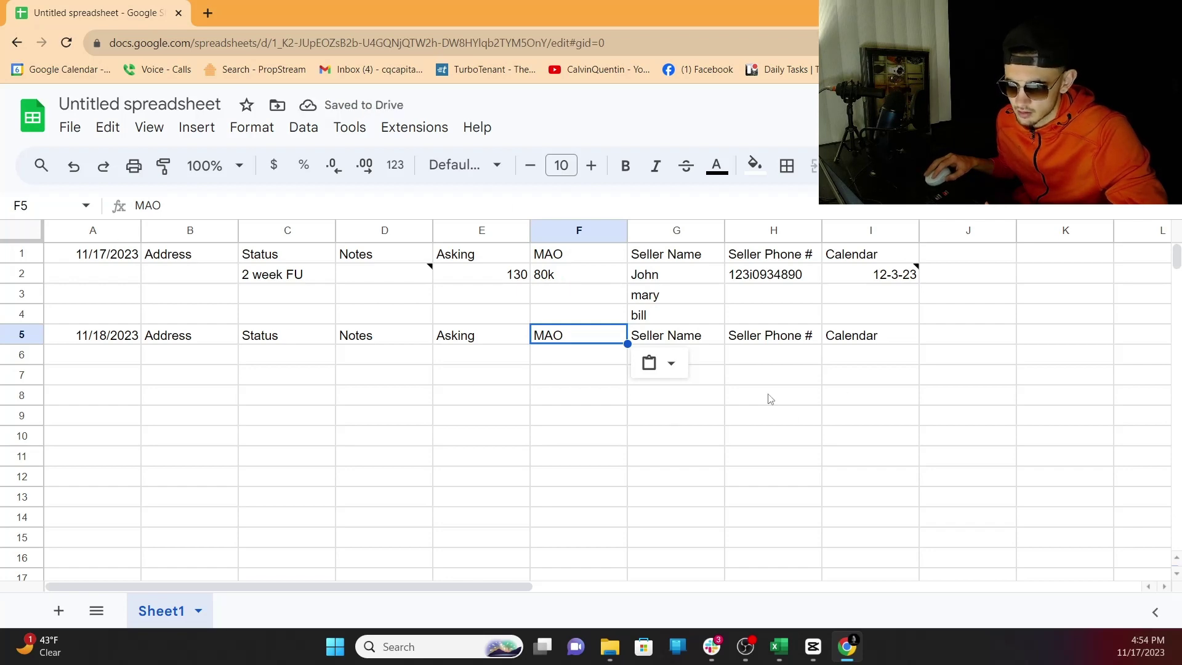
pyautogui.click(207, 13)
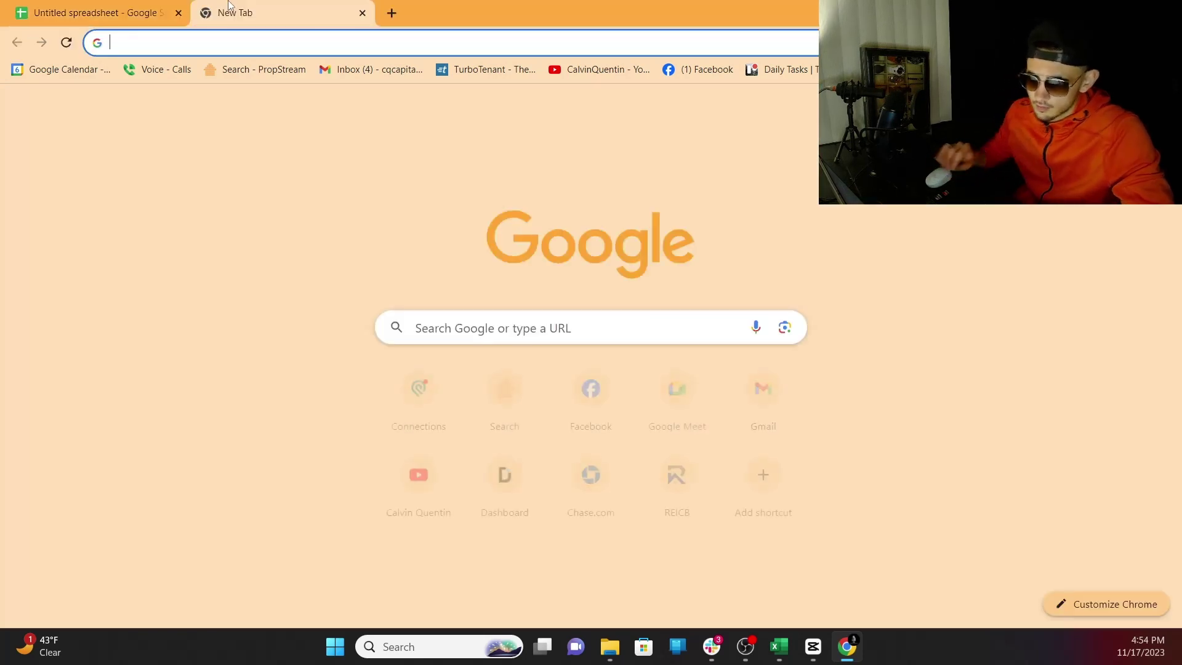
pyautogui.click(373, 12)
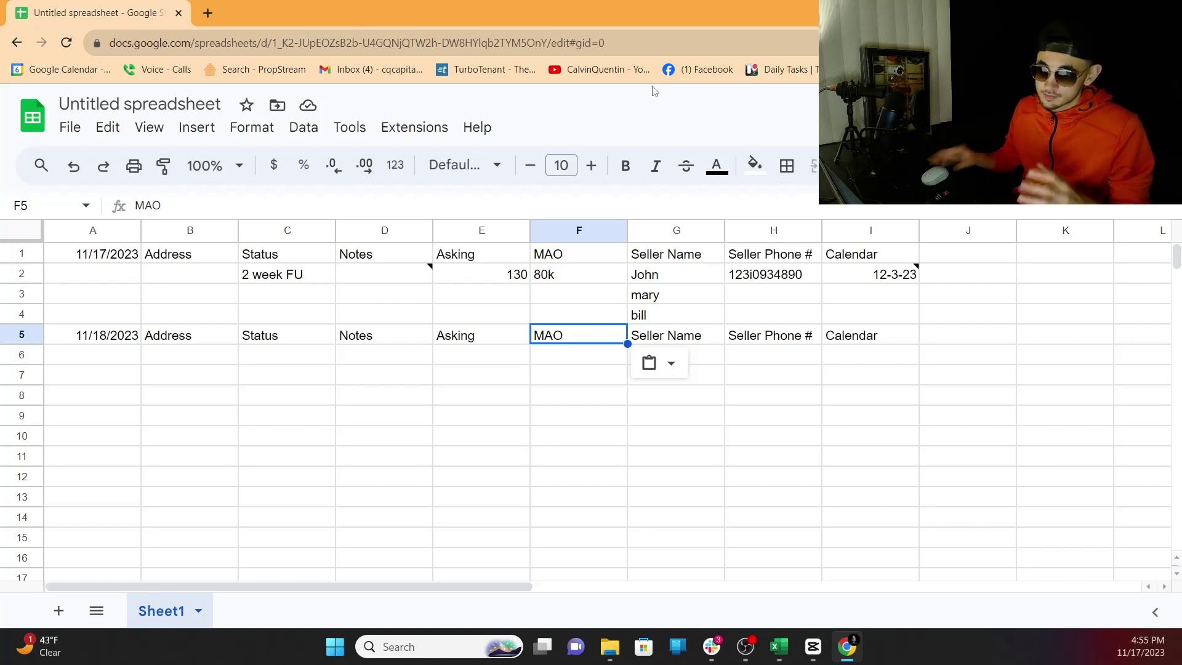
# - Move Seller Name, Phone and Calendar one column right and head column G 'ARV'
pyautogui.moveTo(664, 233); pyautogui.dragTo(854, 233)
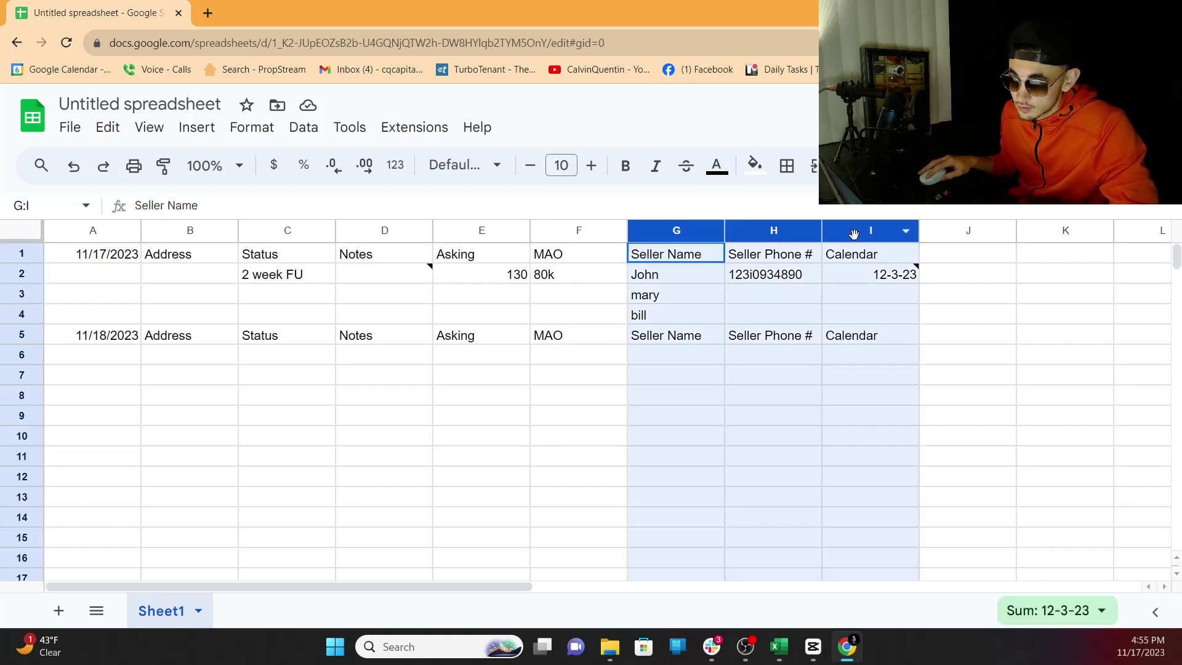
pyautogui.moveTo(733, 233)
pyautogui.mouseDown()
pyautogui.moveTo(834, 232)
pyautogui.moveTo(702, 232)
pyautogui.moveTo(733, 233)
pyautogui.mouseUp()
pyautogui.doubleClick(558, 257)
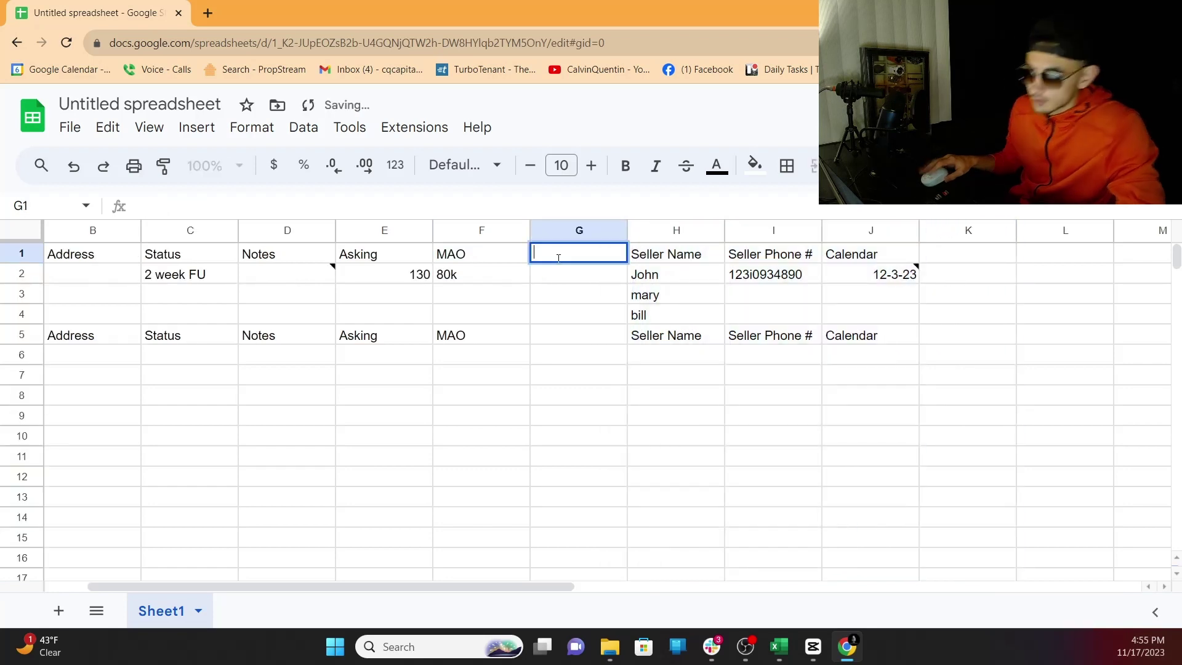
pyautogui.write('ARV')
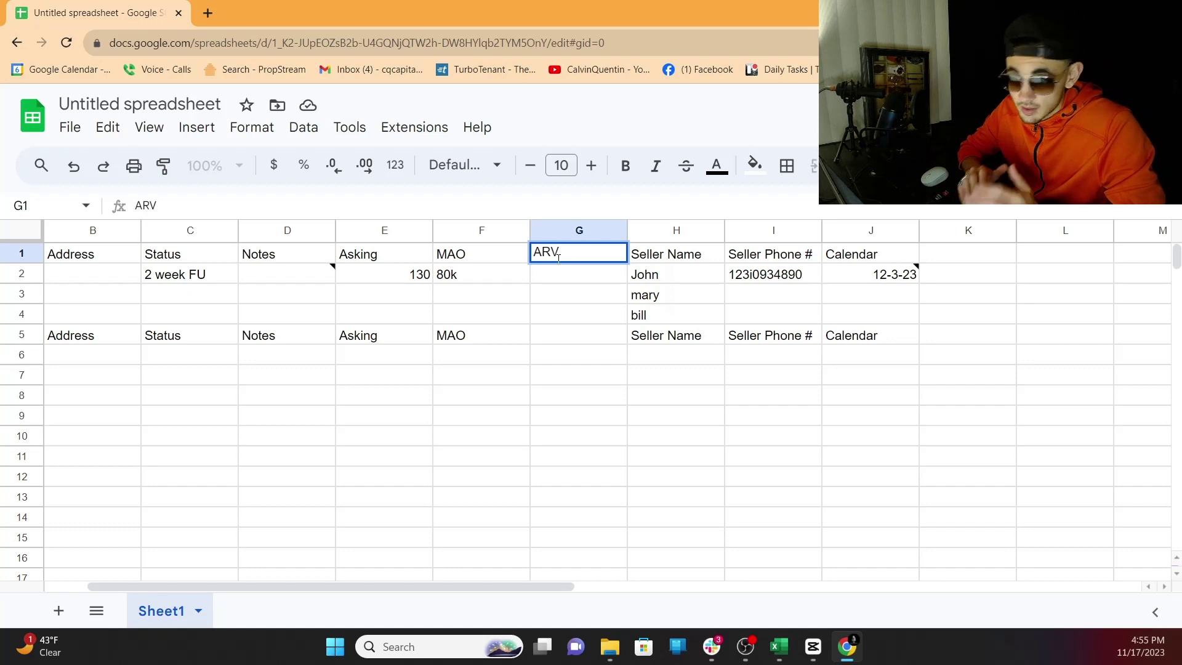
pyautogui.doubleClick(622, 275)
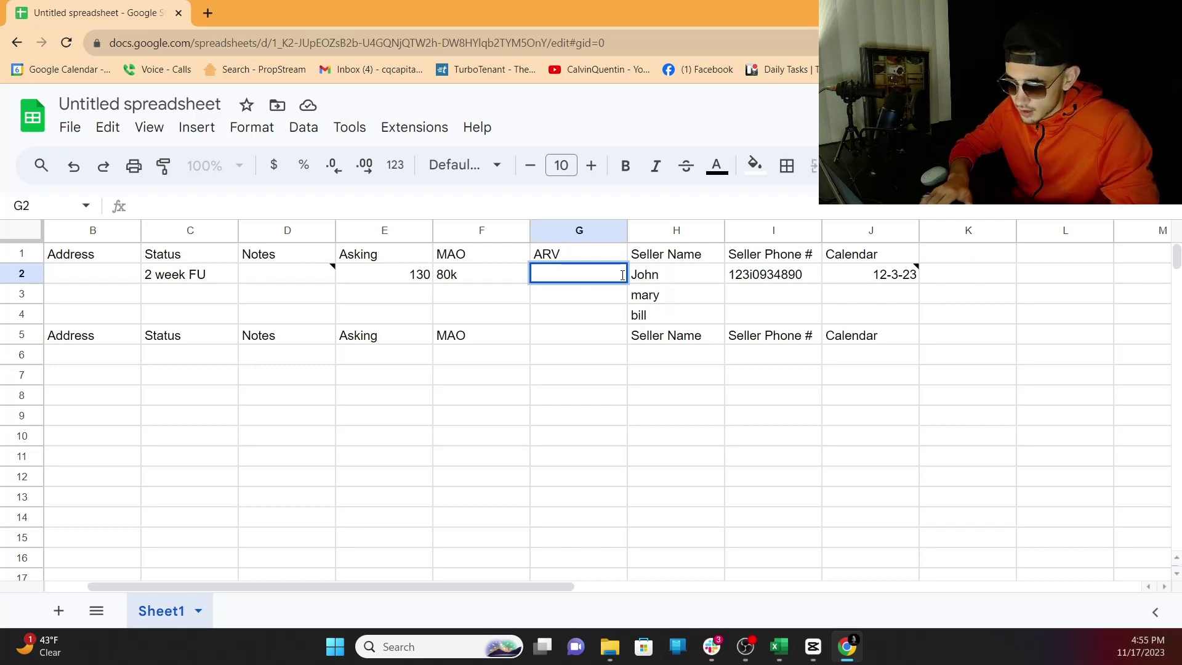
# - Enter 190k as the first lead's ARV in G2 and compare it with the 80k MAO
pyautogui.write('190')
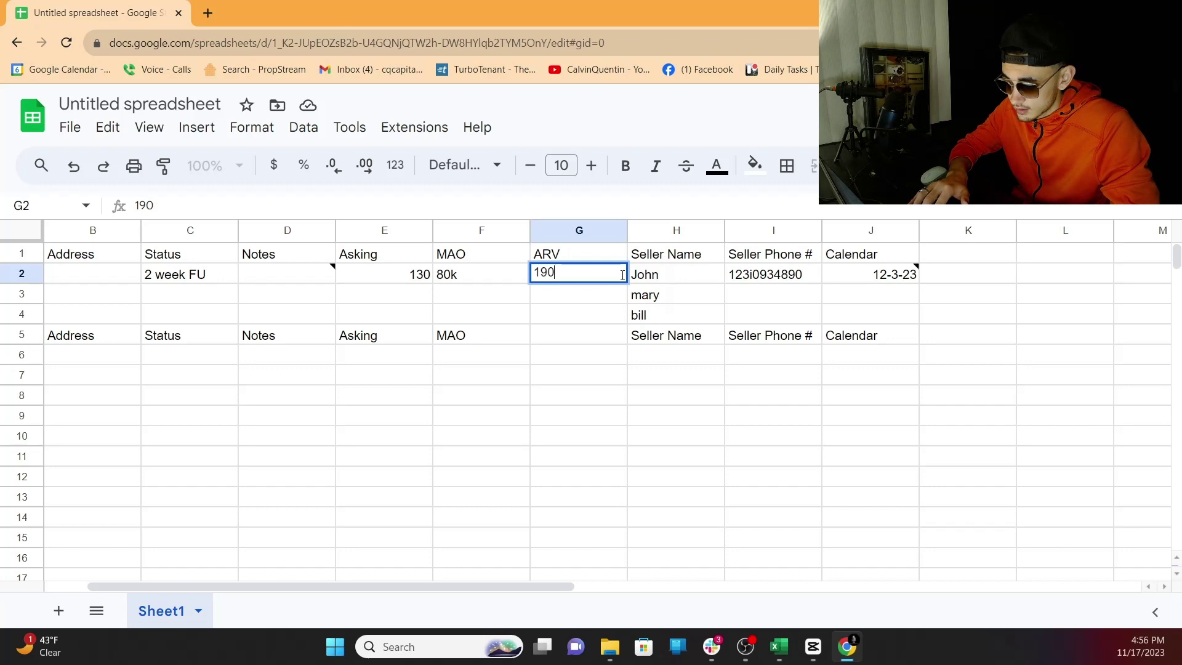
pyautogui.write('k')
pyautogui.click(562, 316)
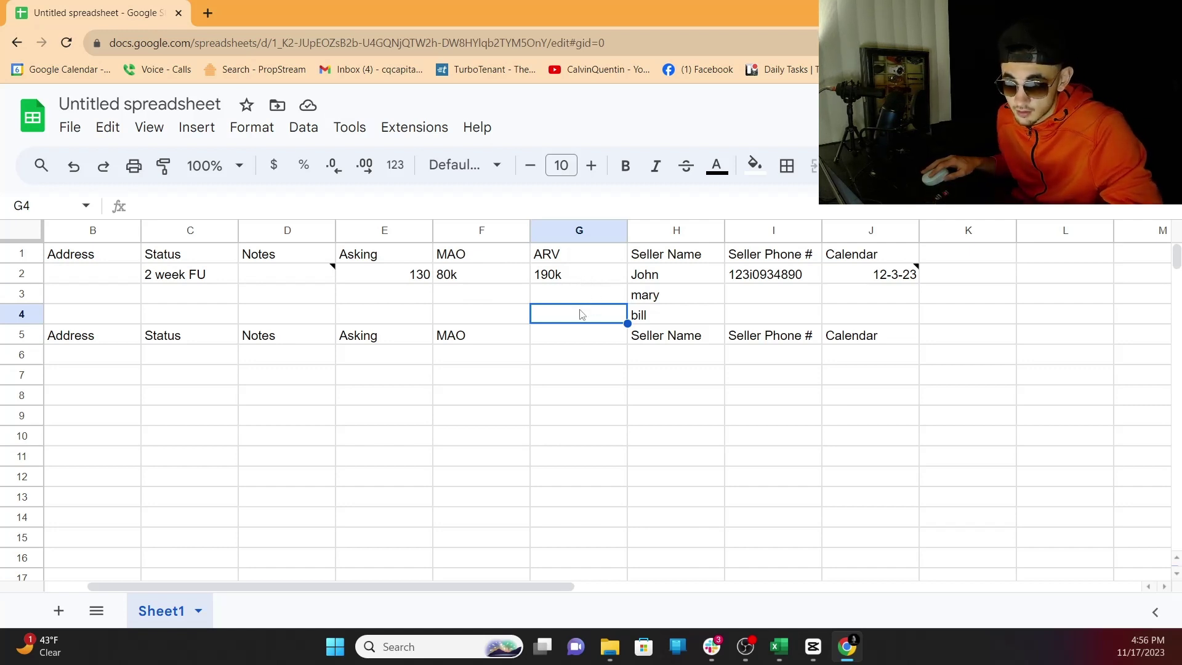
pyautogui.click(571, 275)
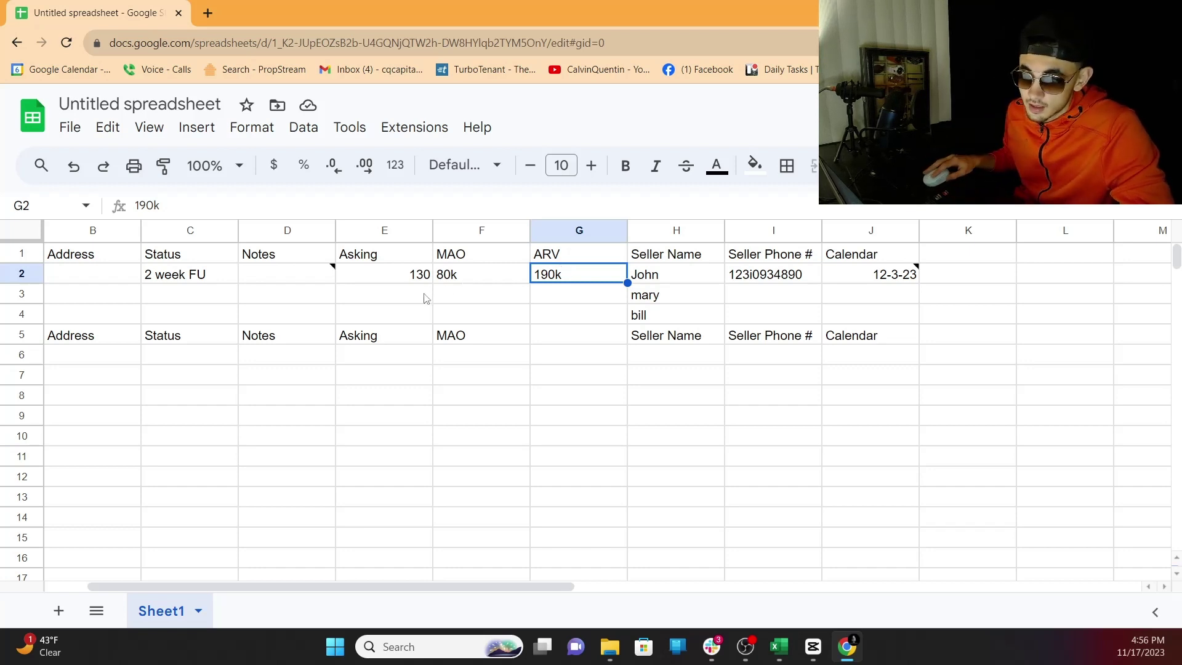
pyautogui.click(456, 277)
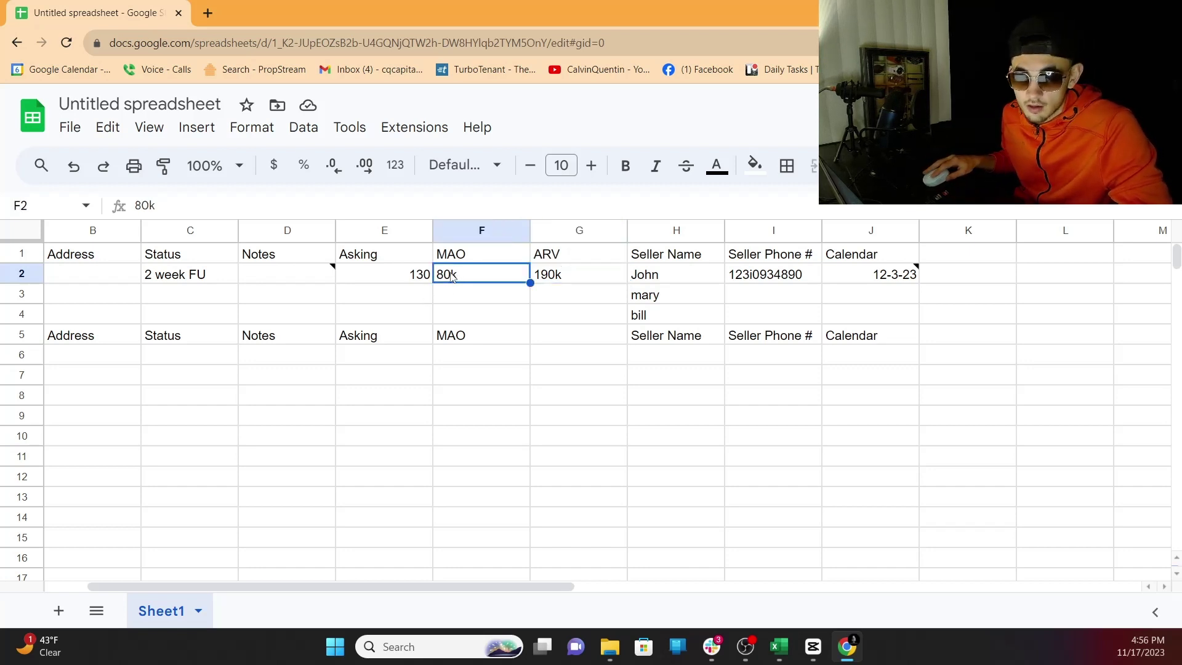
pyautogui.click(563, 277)
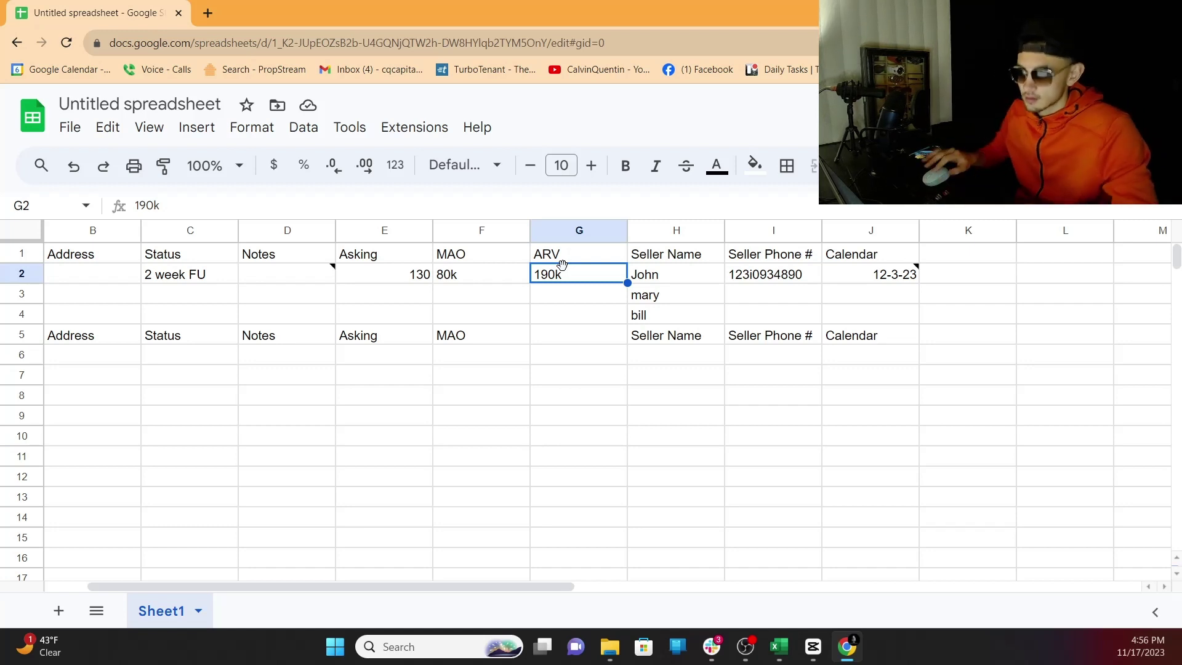
# - Paste the ARV header into G5 of the next-day header row
pyautogui.click(560, 333)
pyautogui.hotkey('ctrl', 'v')
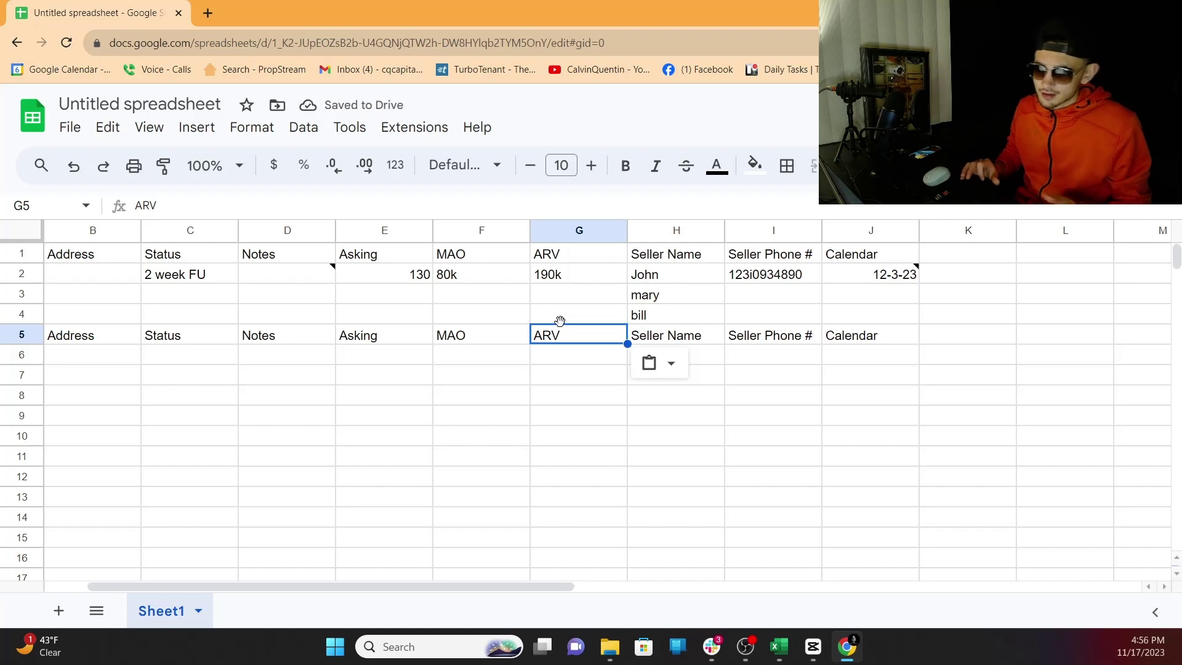